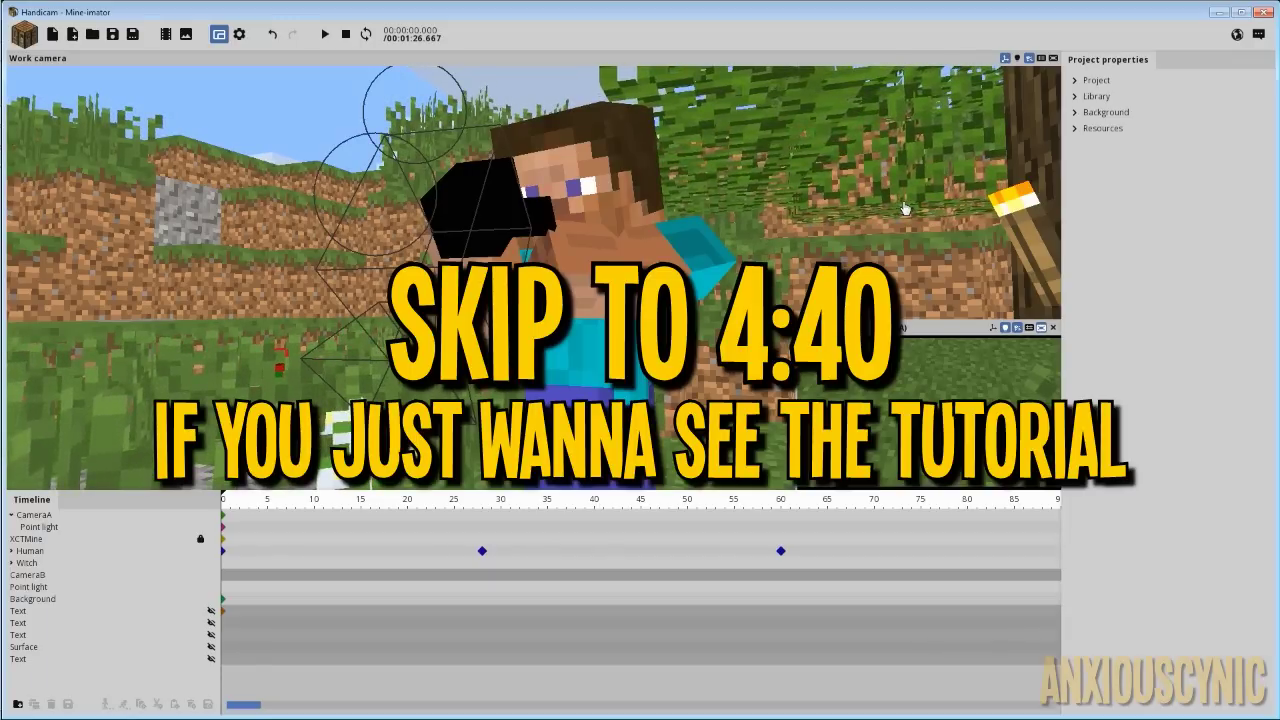
Step: Enlarge the active camera preview and play the opening of the animation through CameraA
drag(885, 202, 730, 184)
right_drag(731, 184, 560, 146)
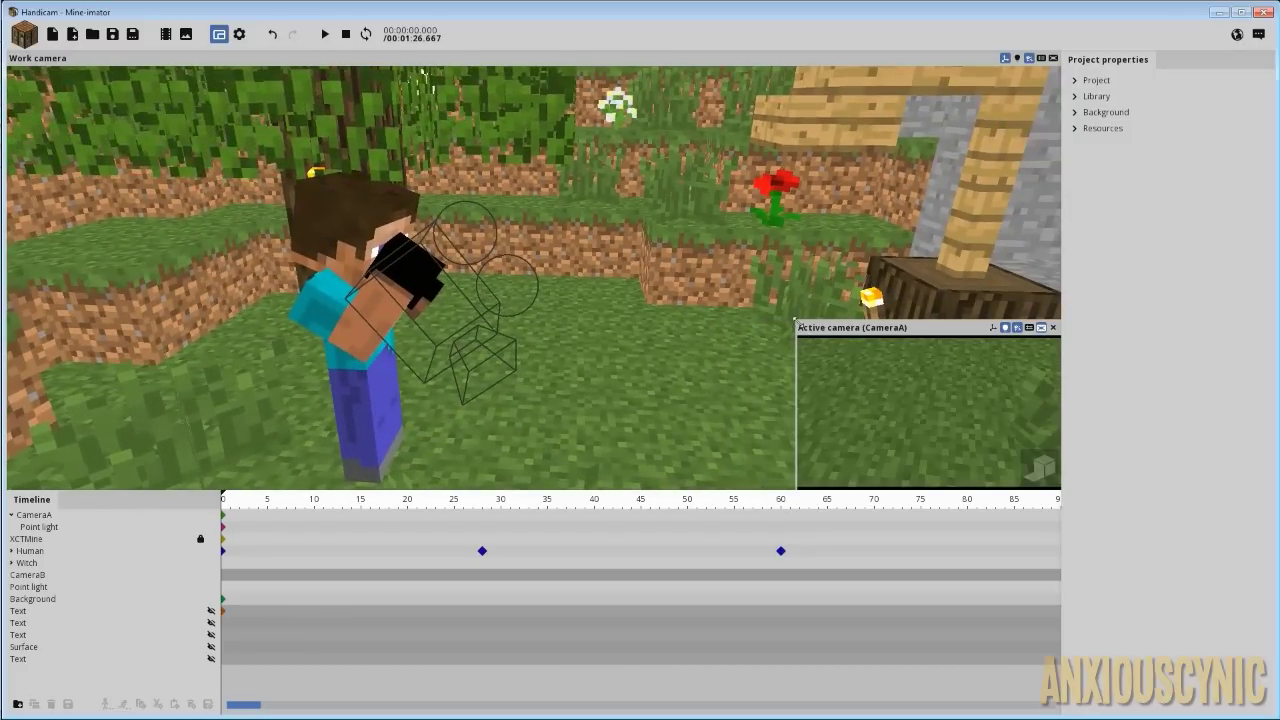
drag(800, 325, 458, 115)
key(space)
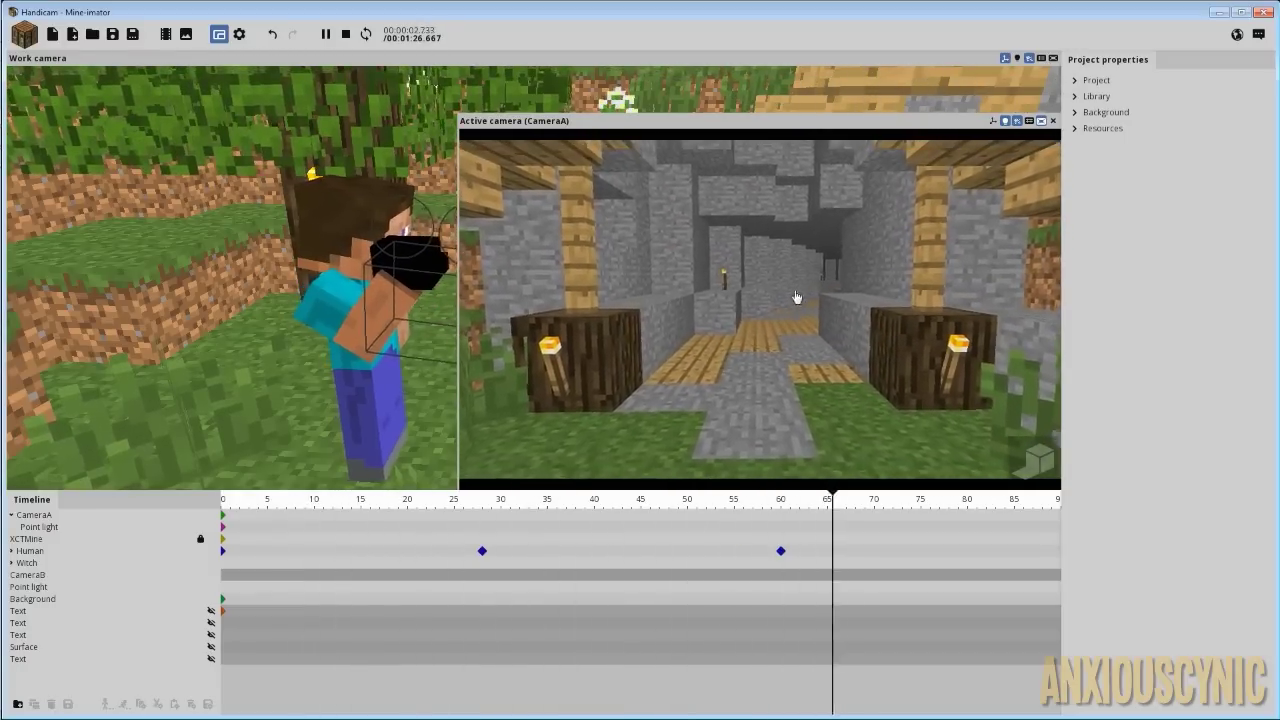
key(space)
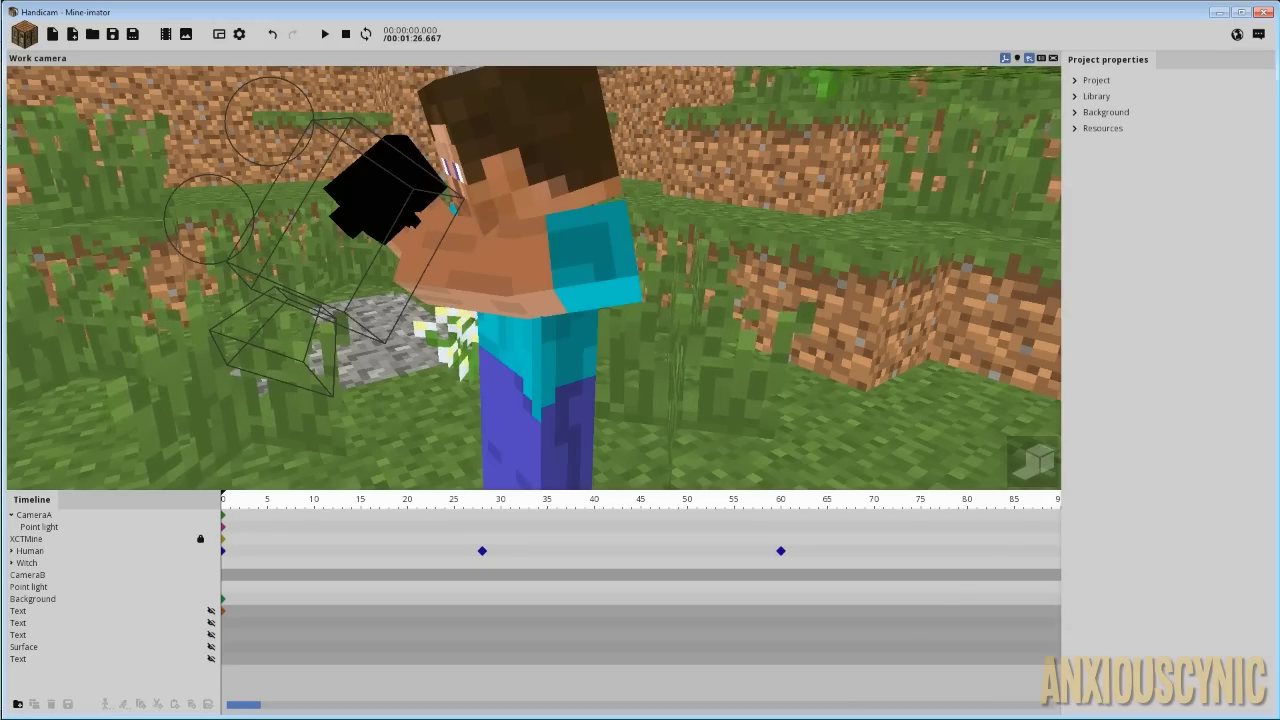
Step: Examine the camera prop in the character's hands up close, selecting the attached CameraA and deselecting it again
drag(430, 222, 550, 218)
scroll(477, 220, up, 3)
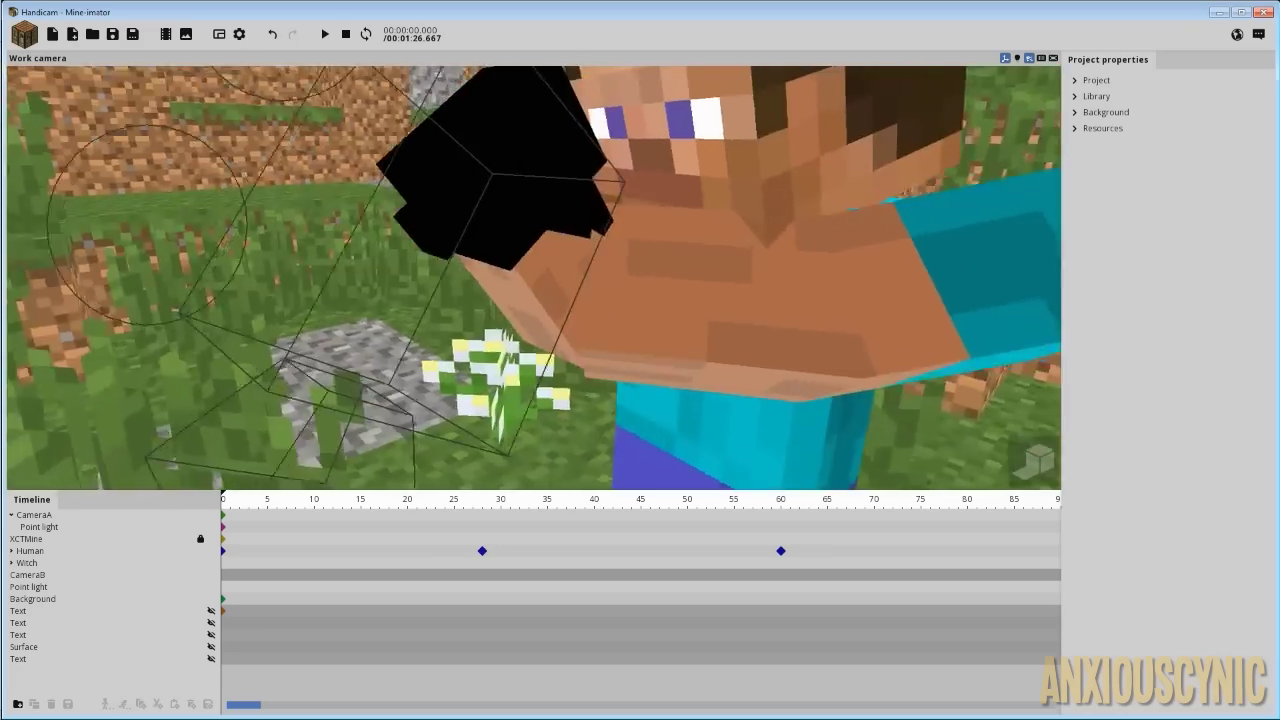
drag(484, 143, 430, 130)
click(519, 146)
click(446, 112)
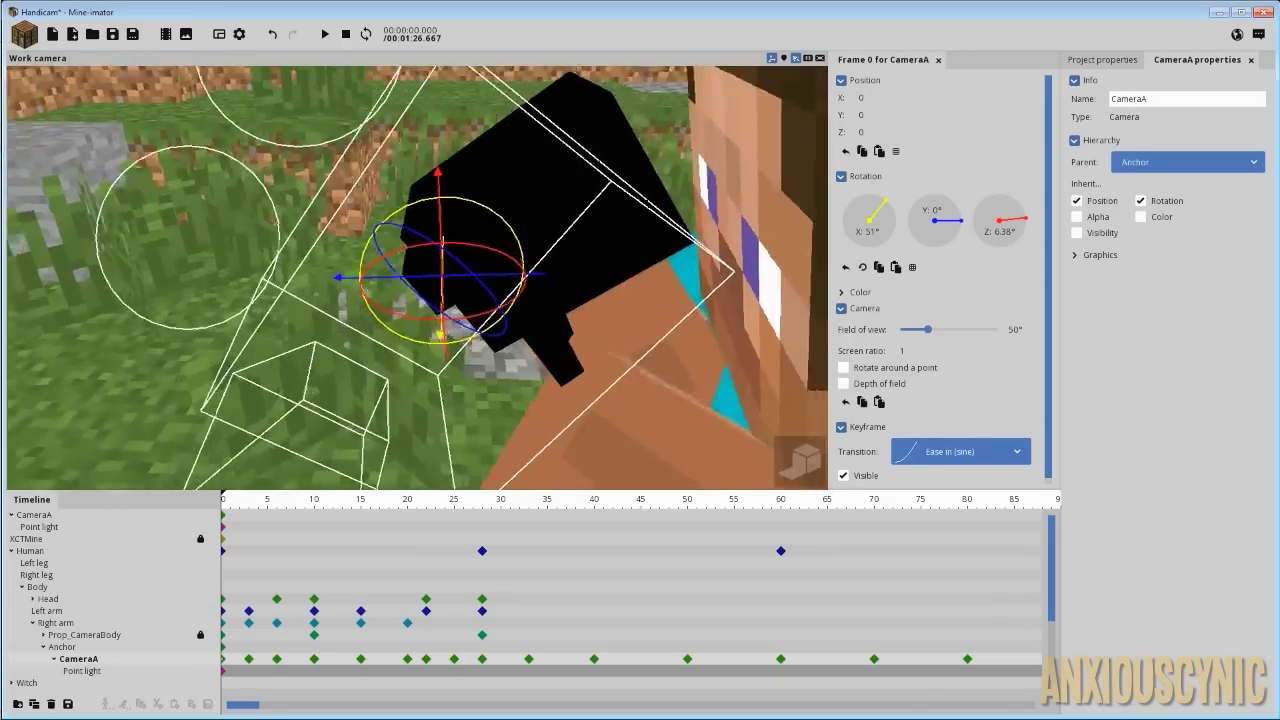
right_drag(486, 176, 492, 190)
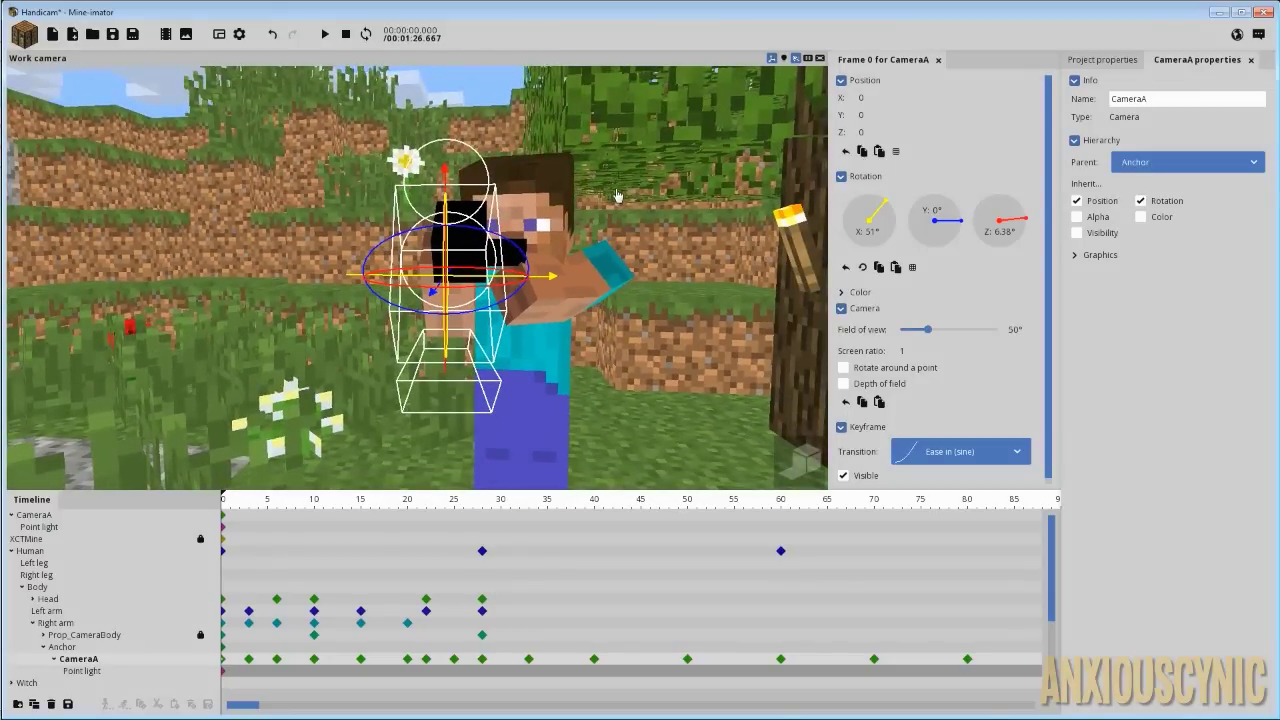
click(648, 201)
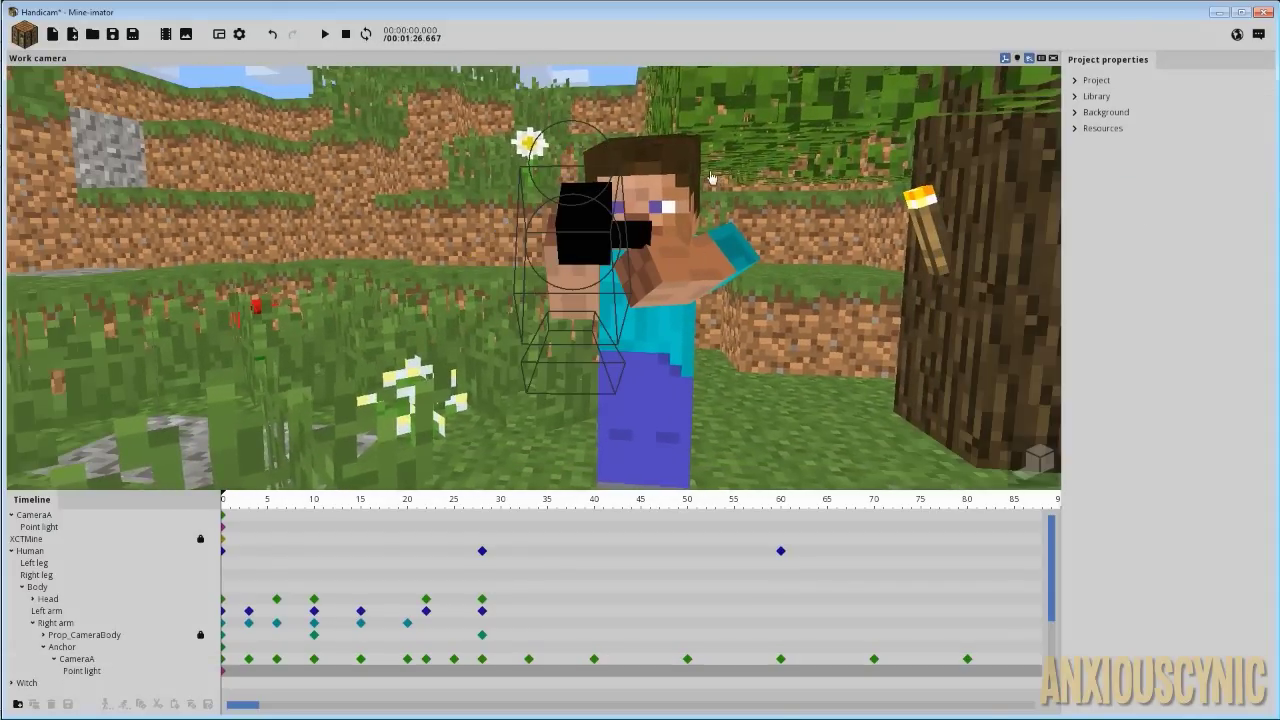
Step: Play the animation from an outside view of the character to examine how the body and handheld camera move
right_drag(712, 177, 1000, 255)
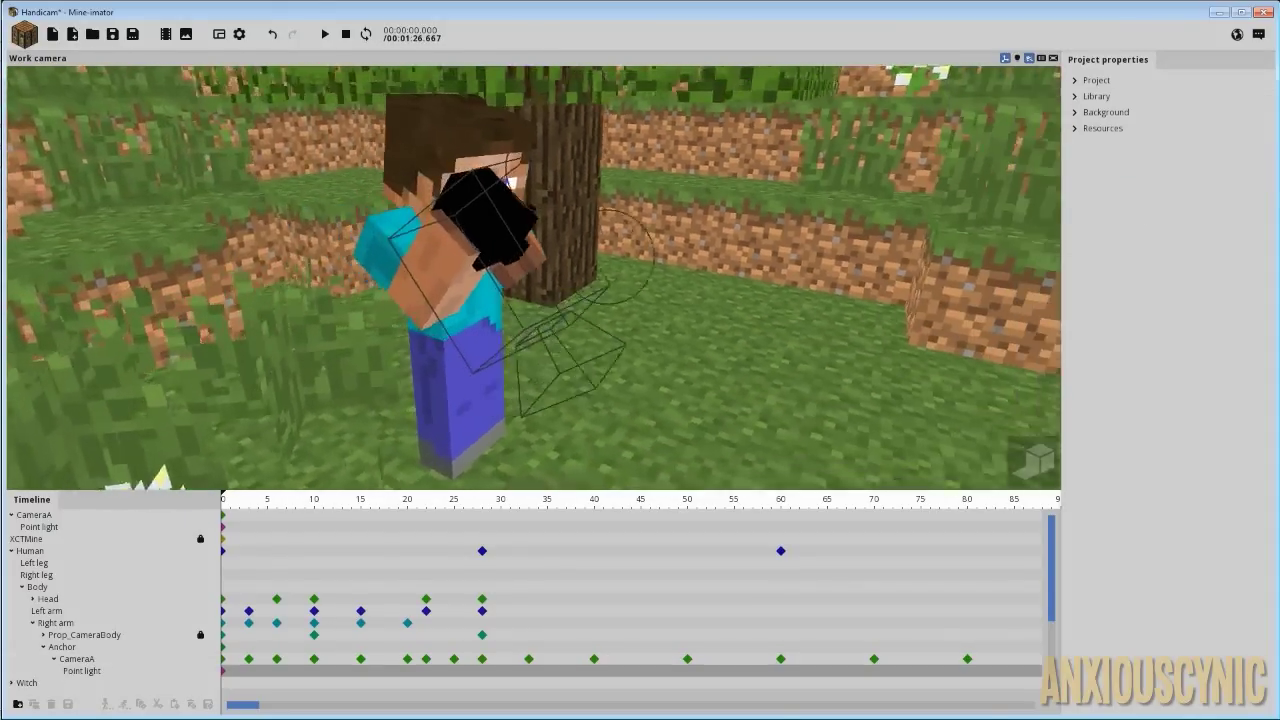
drag(712, 177, 830, 205)
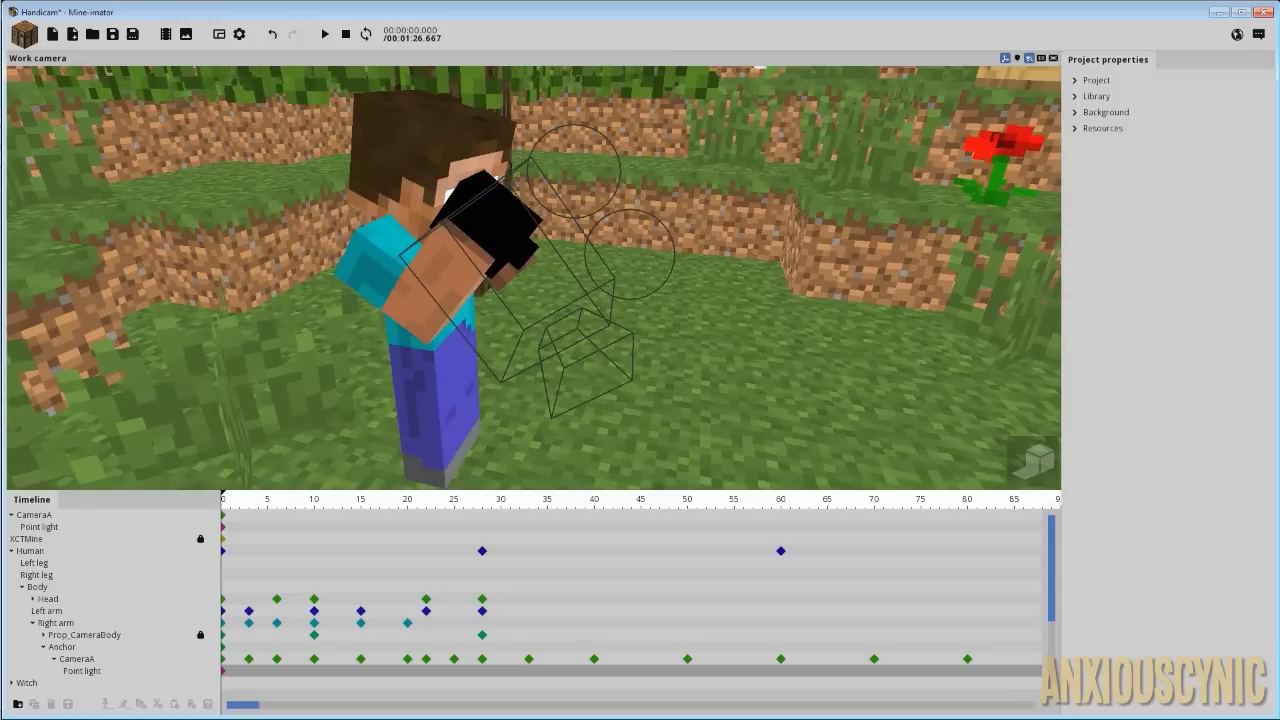
drag(712, 177, 682, 160)
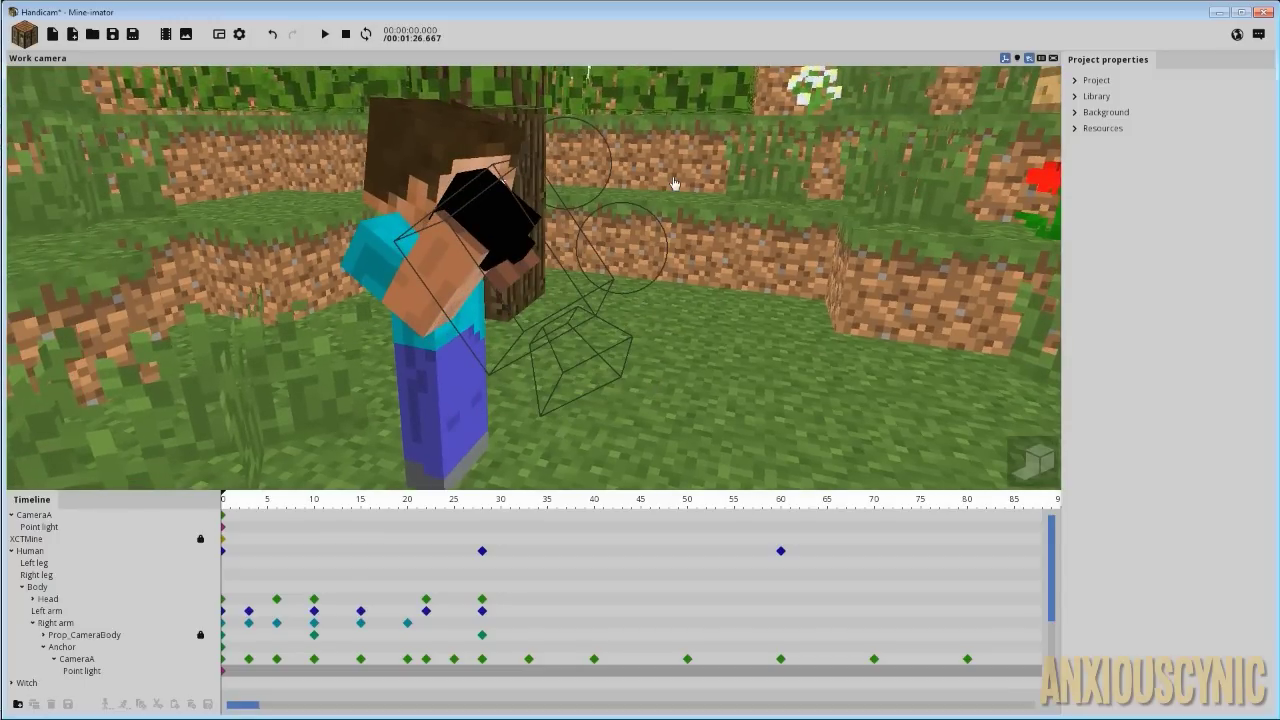
drag(618, 174, 780, 200)
right_drag(760, 126, 412, 438)
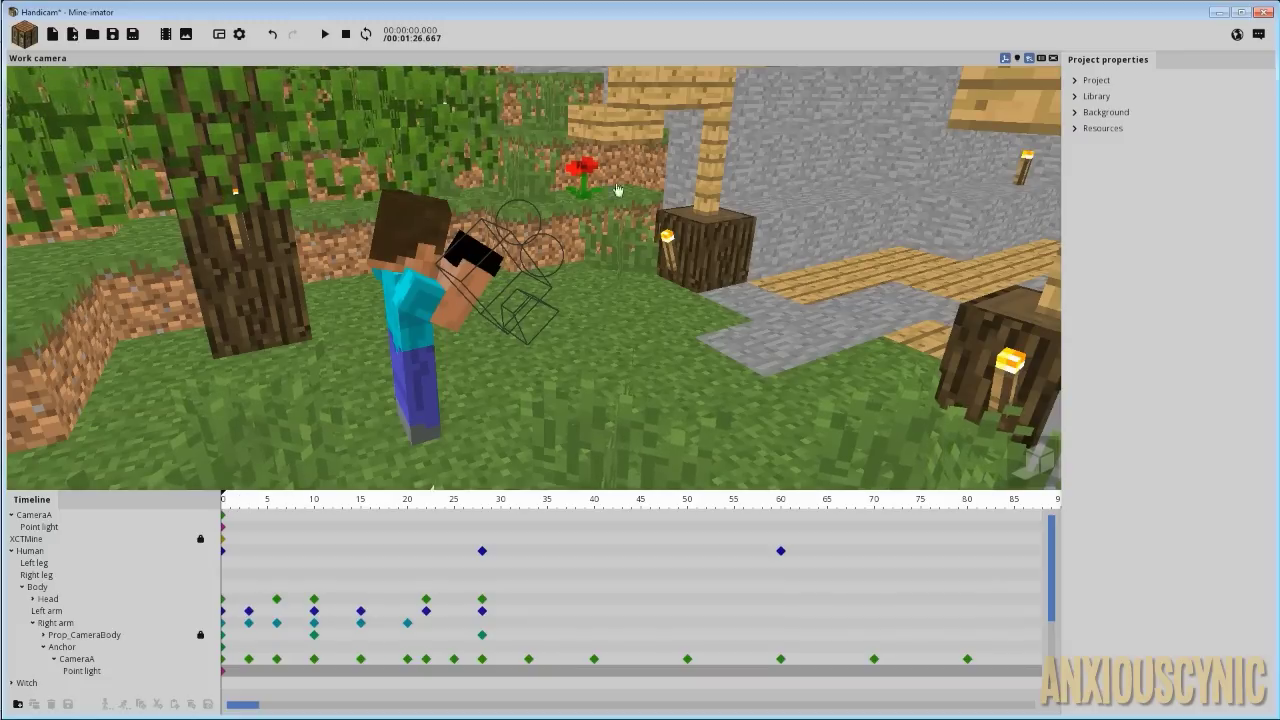
key(space)
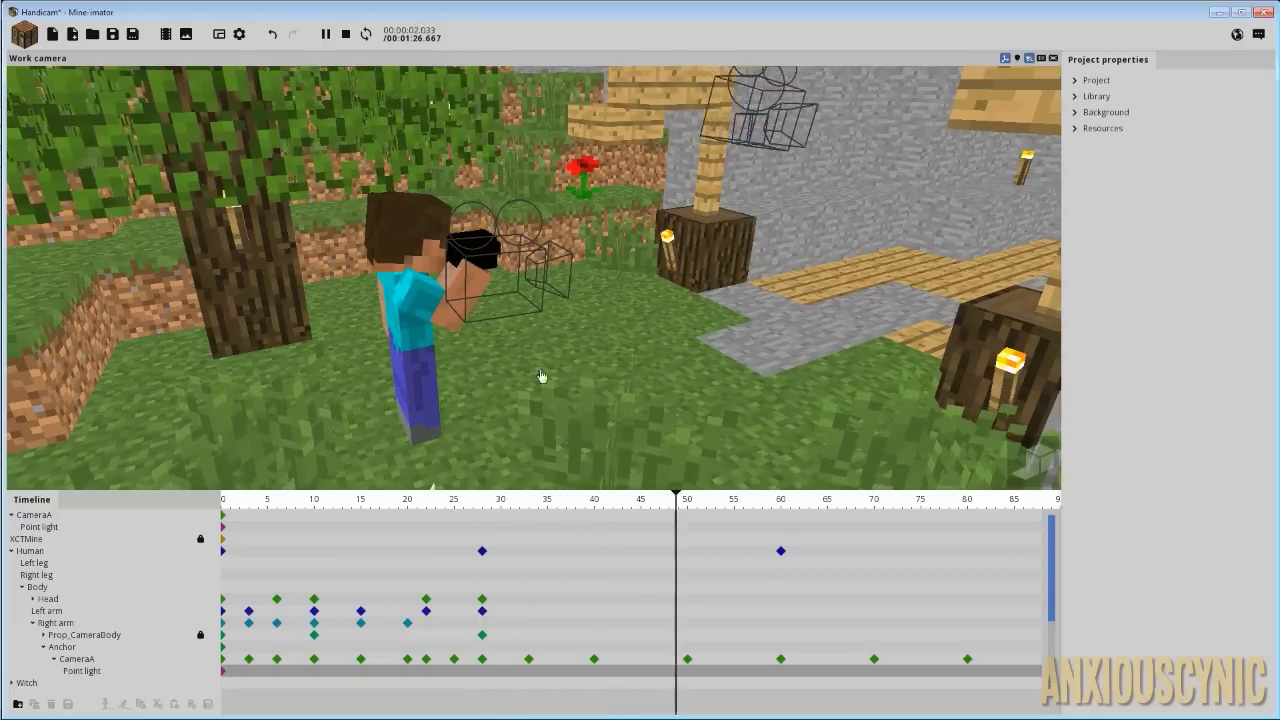
key(space)
key(space)
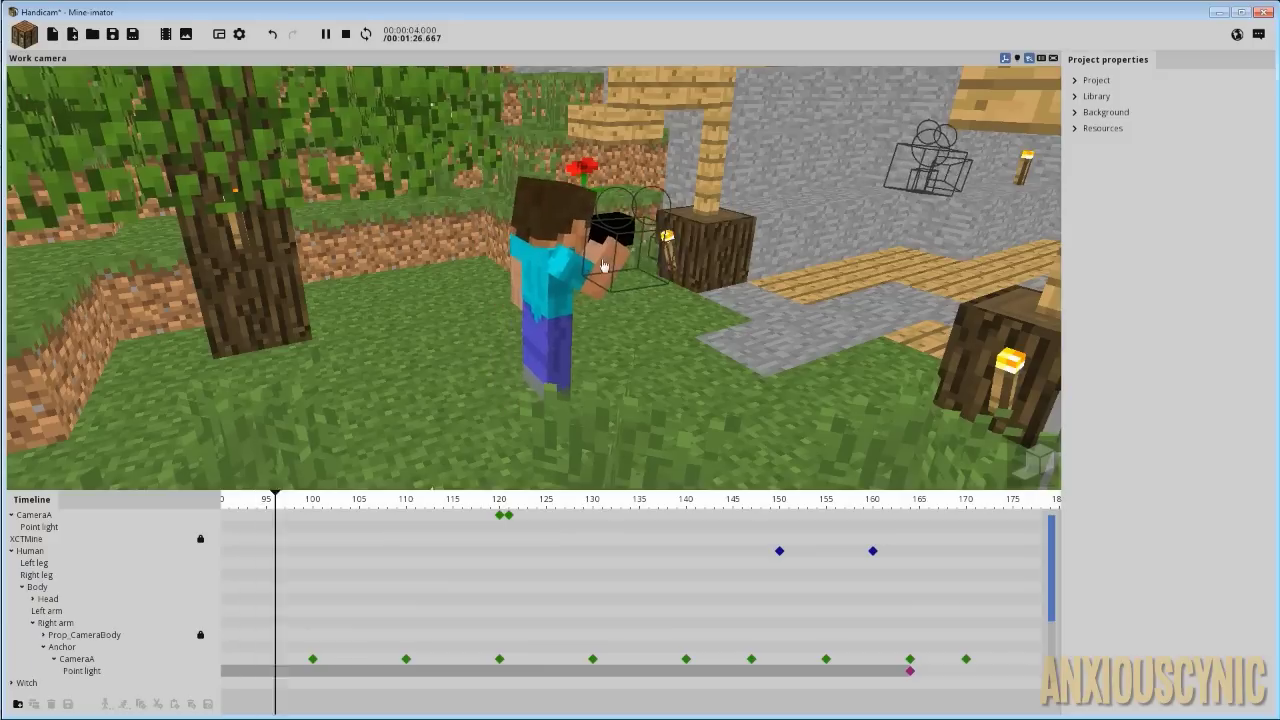
key(shift+space)
key(space)
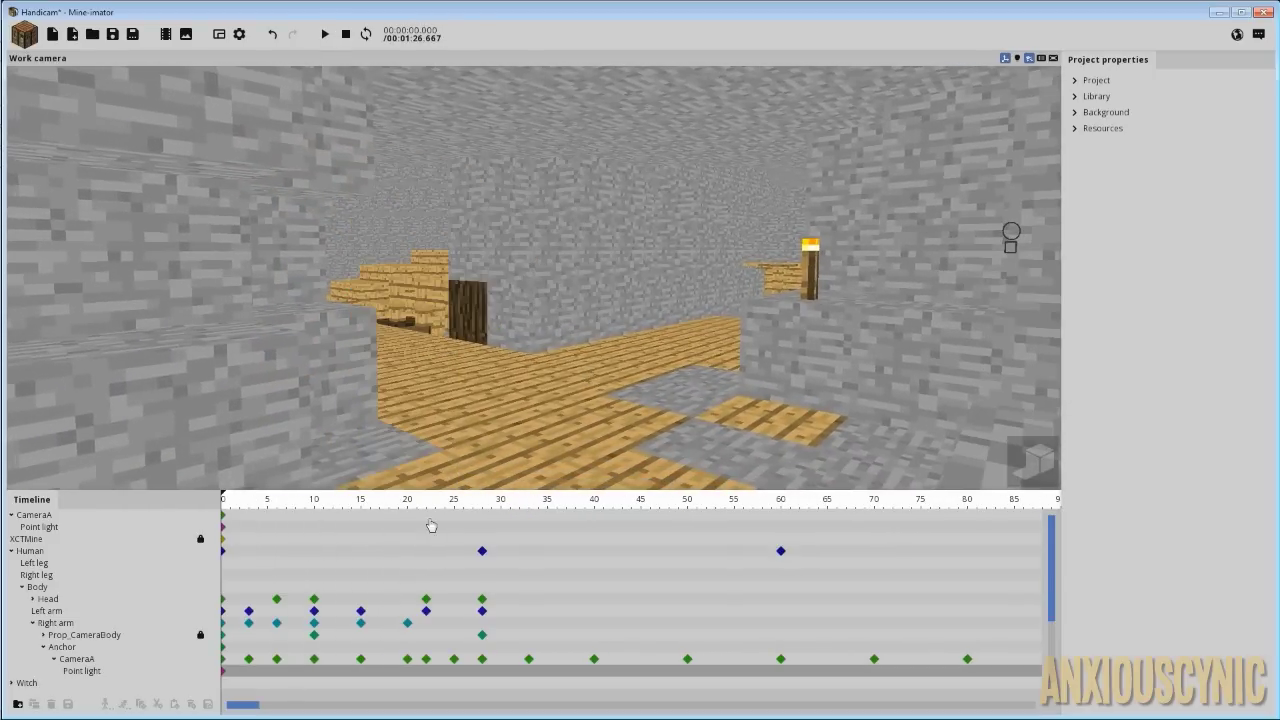
Step: Select the Human at frame 32 and scrub to frame 71 to examine its movement
drag(487, 508, 519, 506)
right_drag(686, 286, 600, 286)
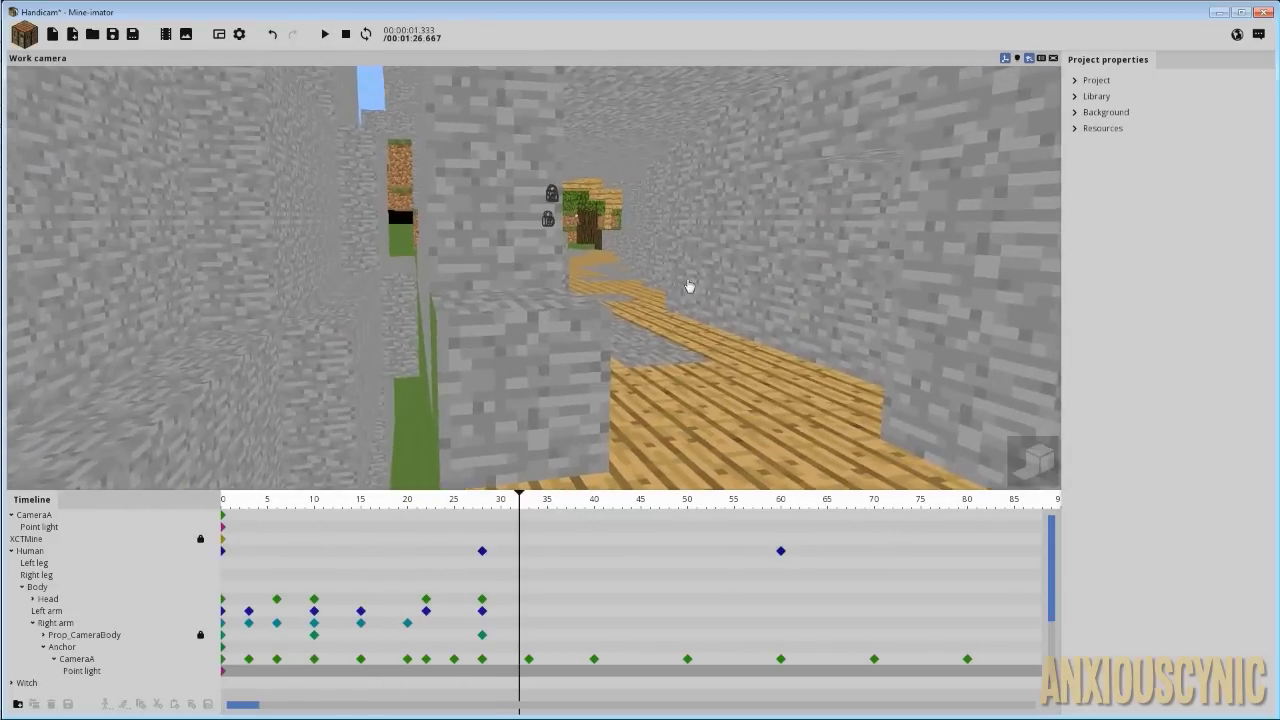
click(580, 253)
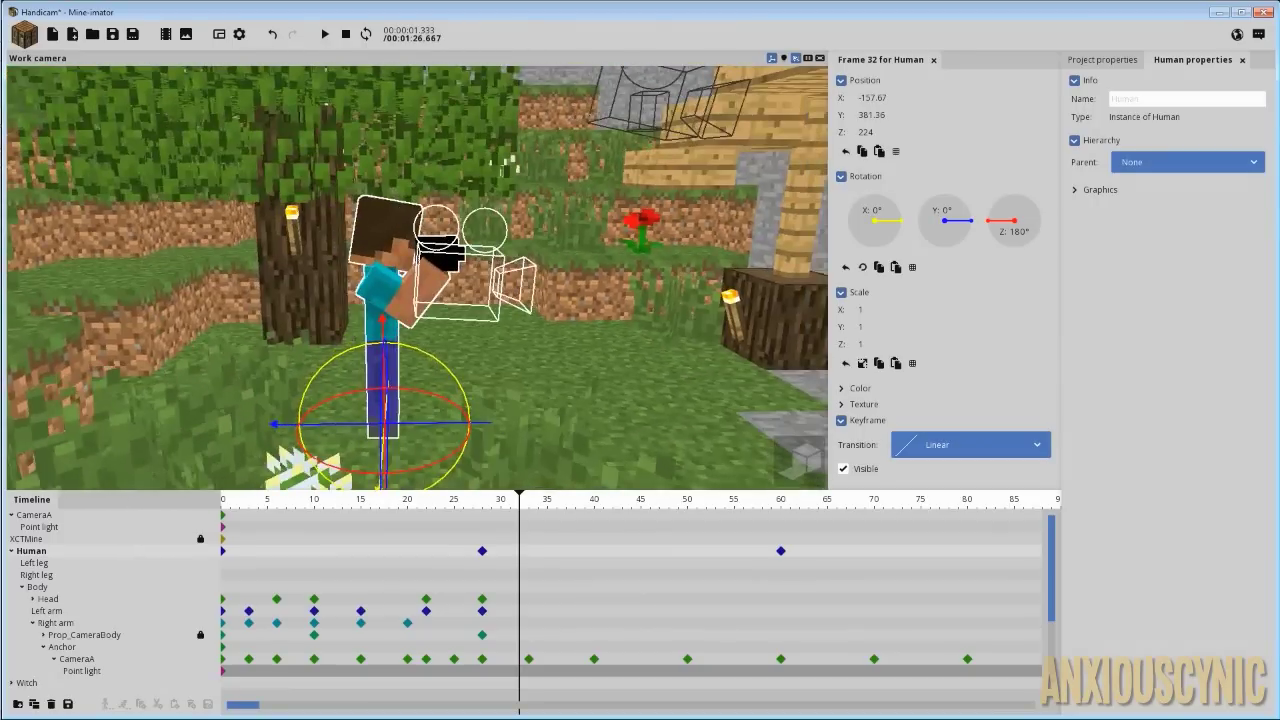
drag(690, 512, 883, 506)
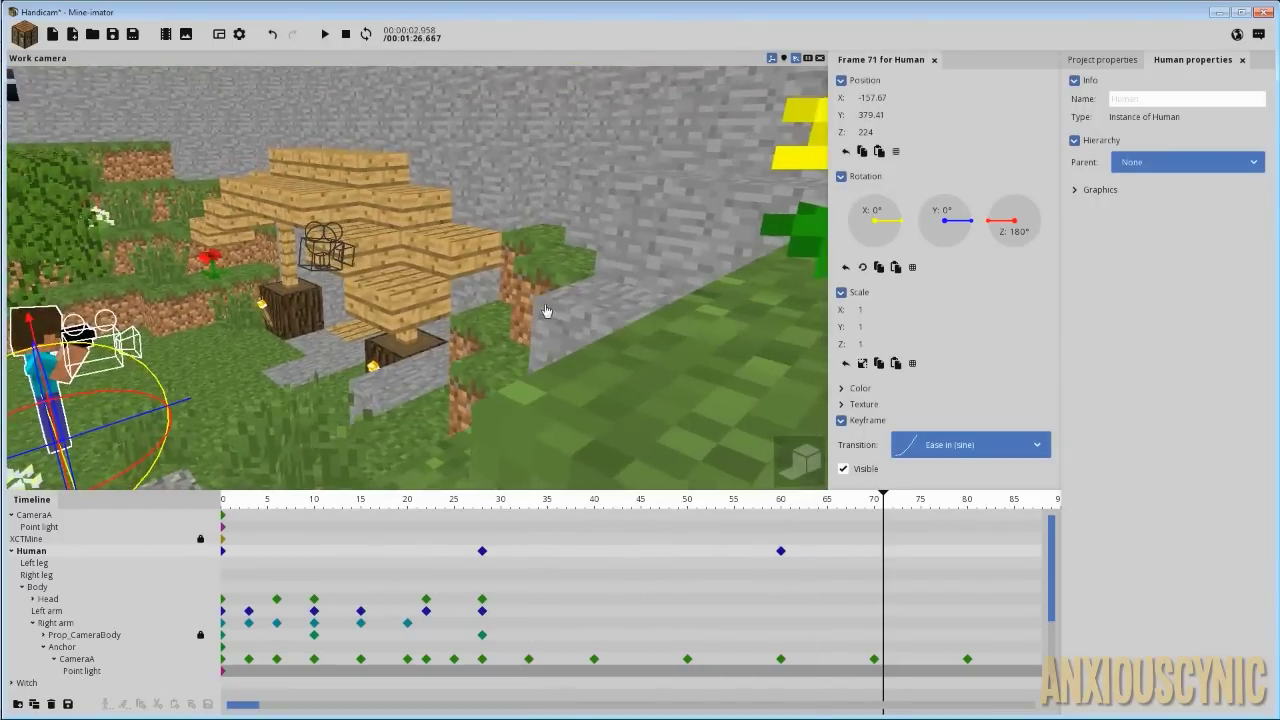
Step: Select the unparented CameraA and scrub the timeline to frame 167 to examine its path into the mine
click(847, 517)
ctrl+scroll(528, 530, down, 5)
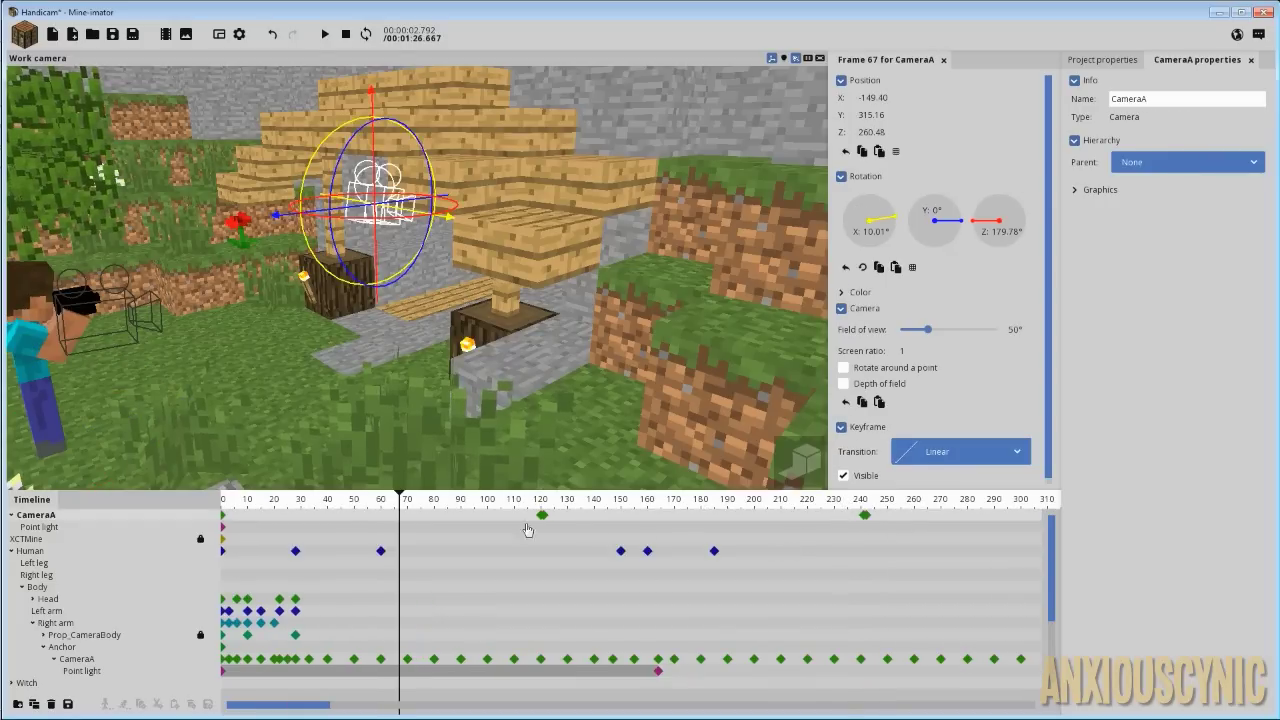
drag(459, 503, 667, 529)
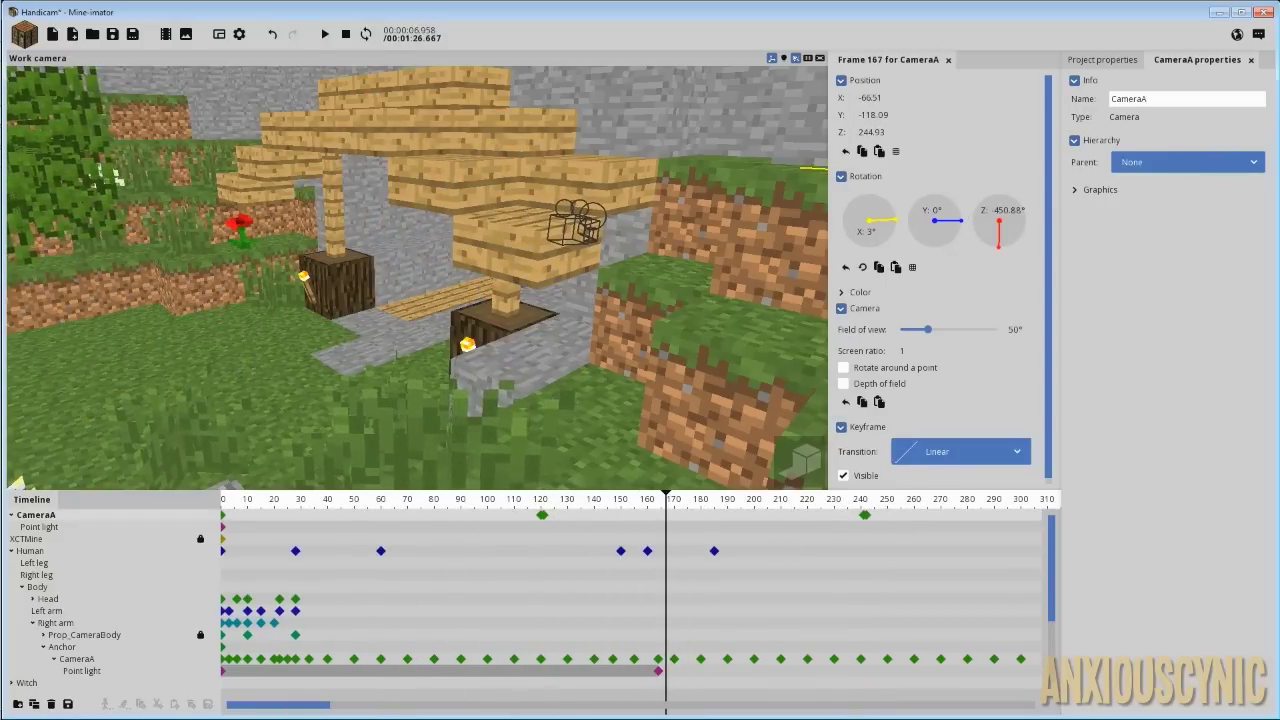
drag(590, 385, 571, 380)
scroll(569, 384, down, 4)
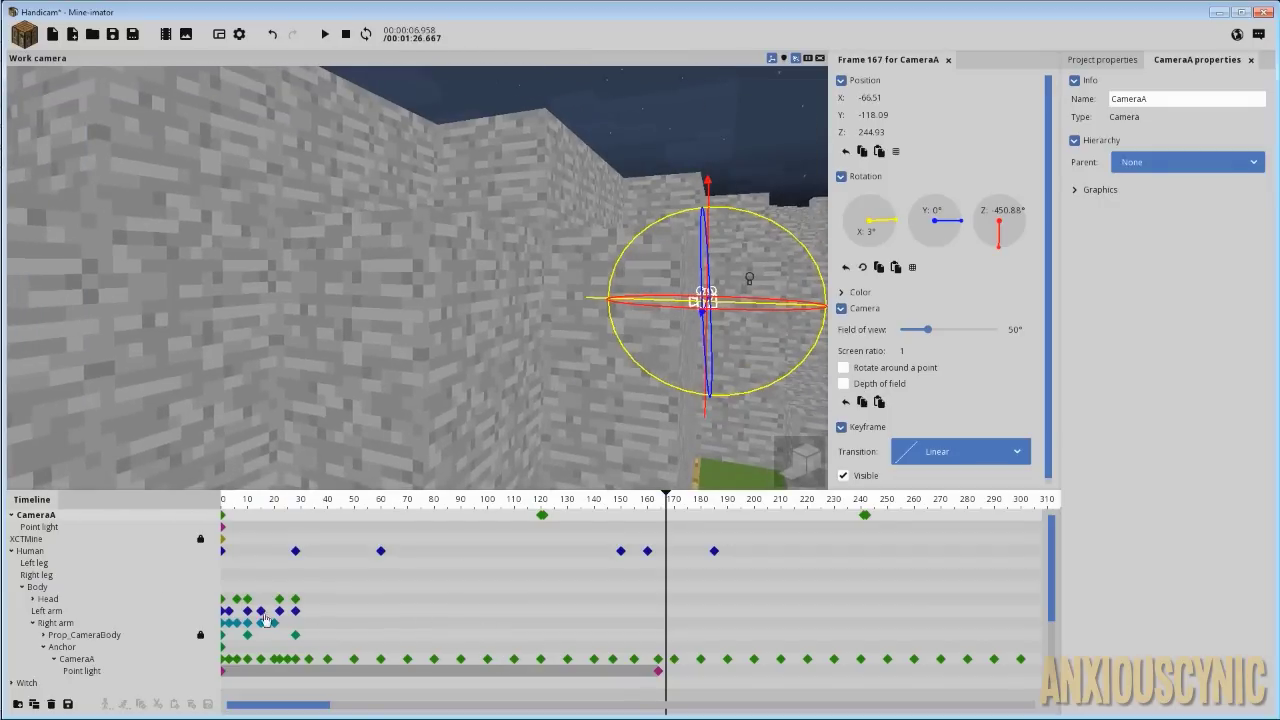
Step: Select the Human and view it inside the mine at frame 161
click(45, 551)
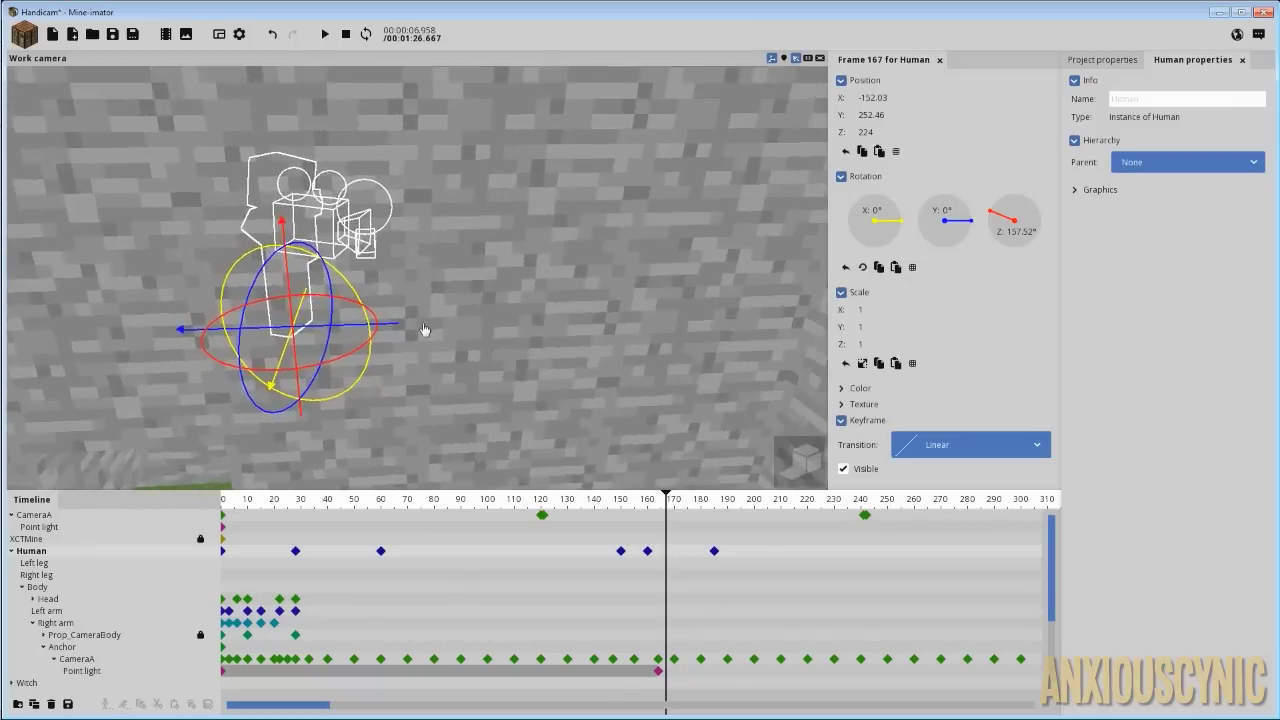
drag(710, 314, 580, 312)
scroll(580, 312, up, 2)
right_drag(605, 425, 613, 414)
mouse_move(645, 509)
mouse_down()
mouse_move(620, 509)
mouse_move(645, 509)
mouse_up()
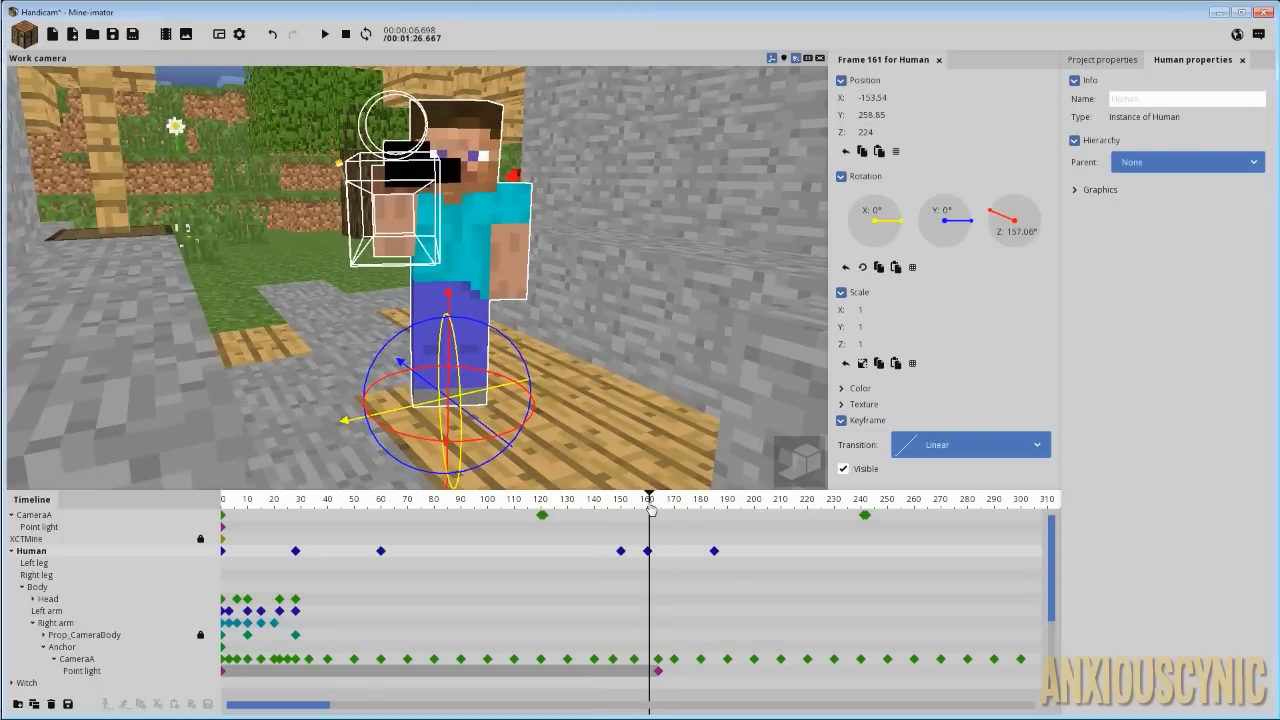
Step: Show the active camera preview at a smaller size and play the character's walk into the mine
click(219, 34)
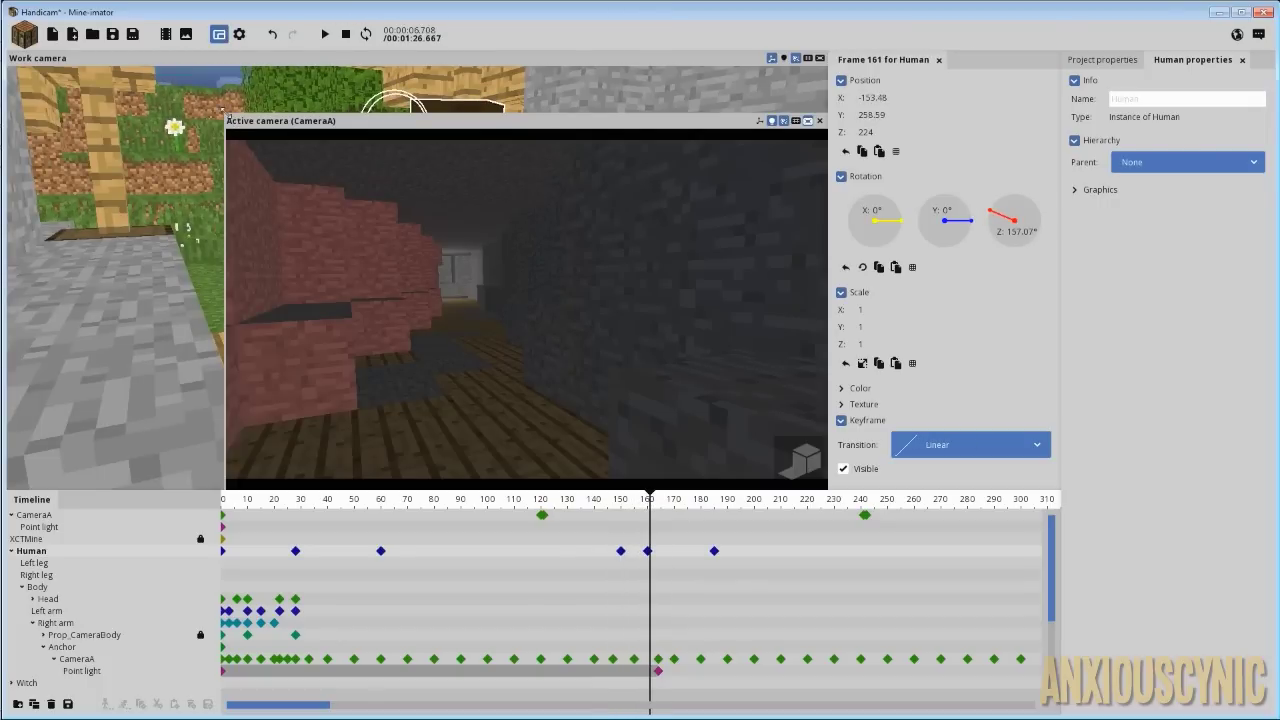
drag(229, 118, 566, 282)
drag(650, 509, 573, 510)
key(space)
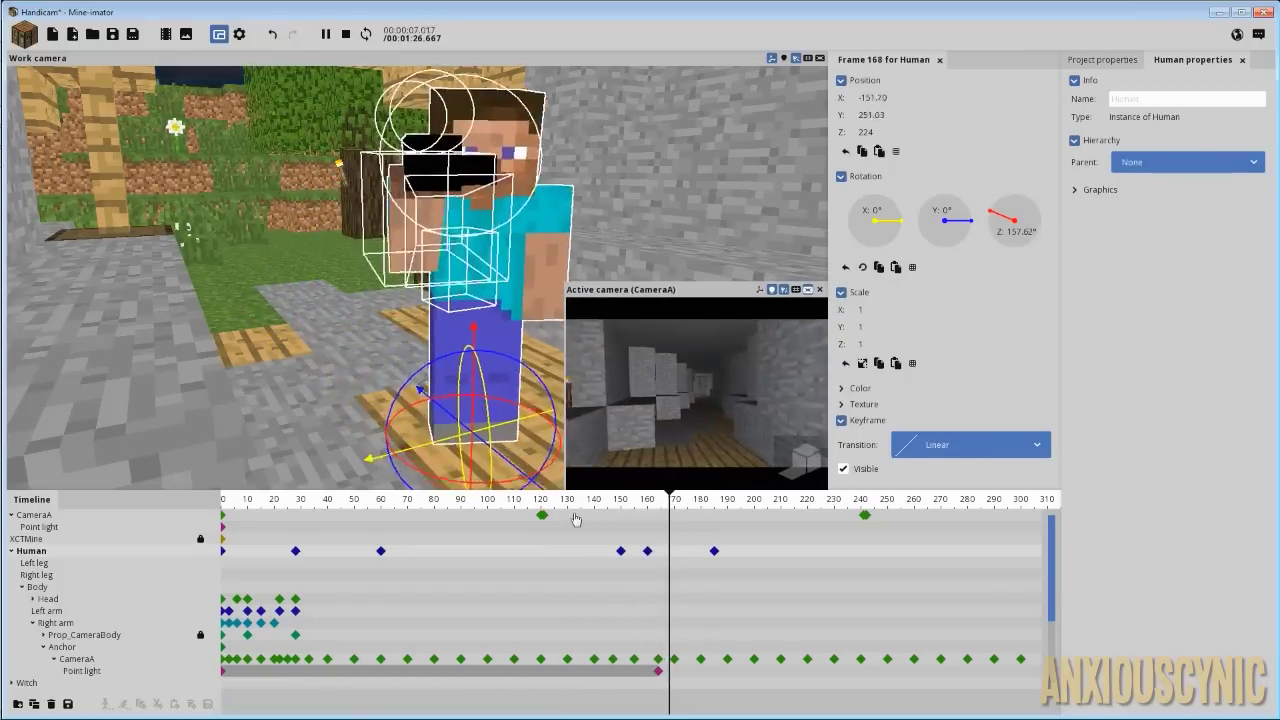
key(space)
key(space)
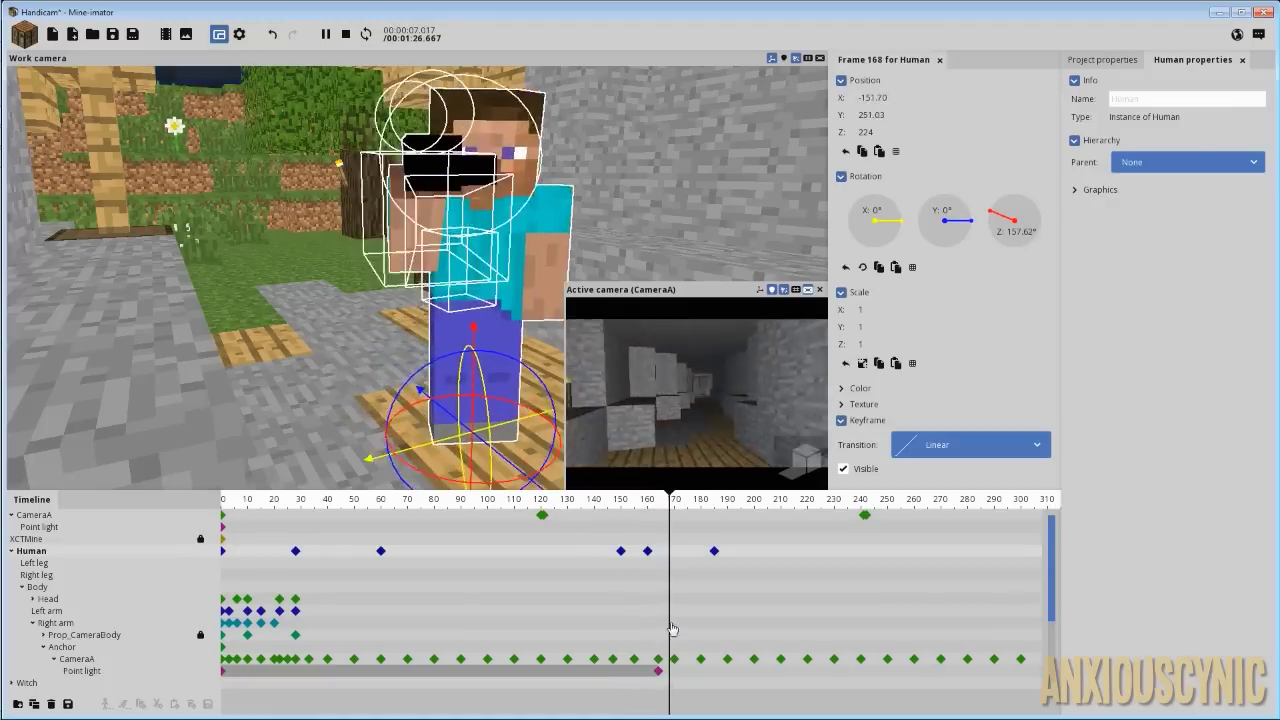
key(space)
Step: Inspect the character from the side at frame 164 and replay its turn in the mine from frame 143
drag(622, 508, 664, 472)
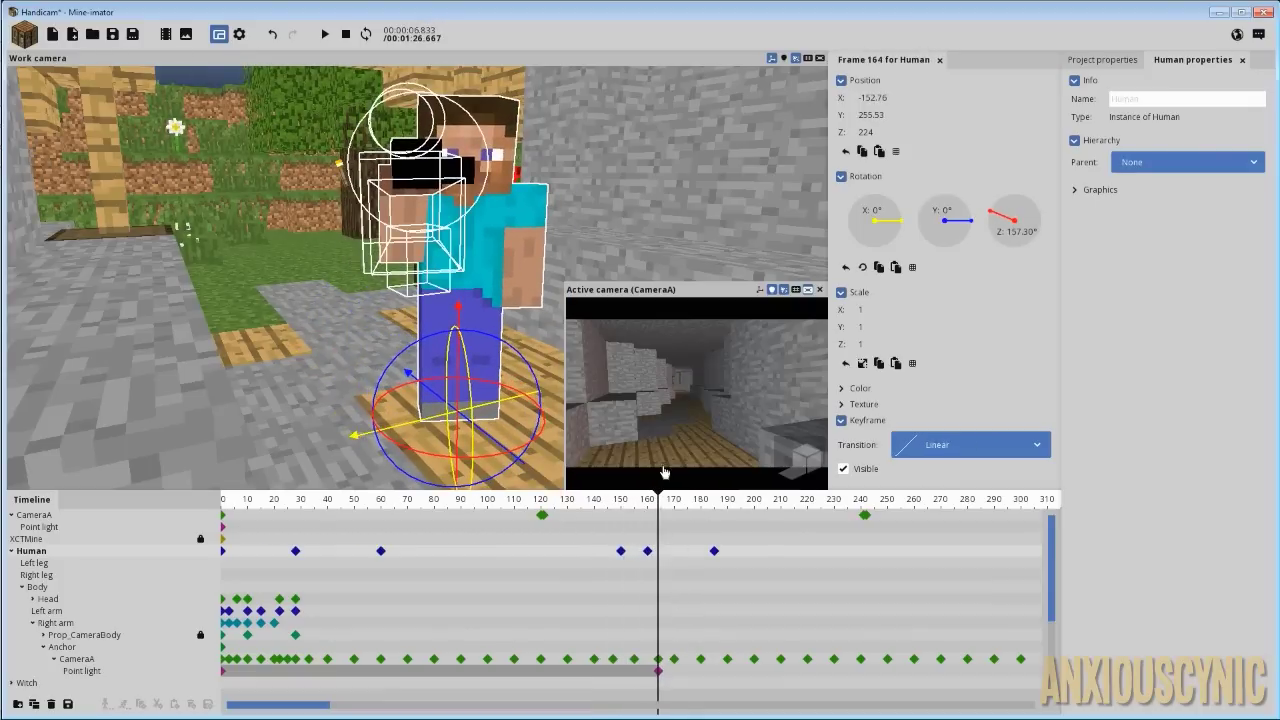
drag(534, 224, 456, 186)
right_drag(516, 136, 451, 184)
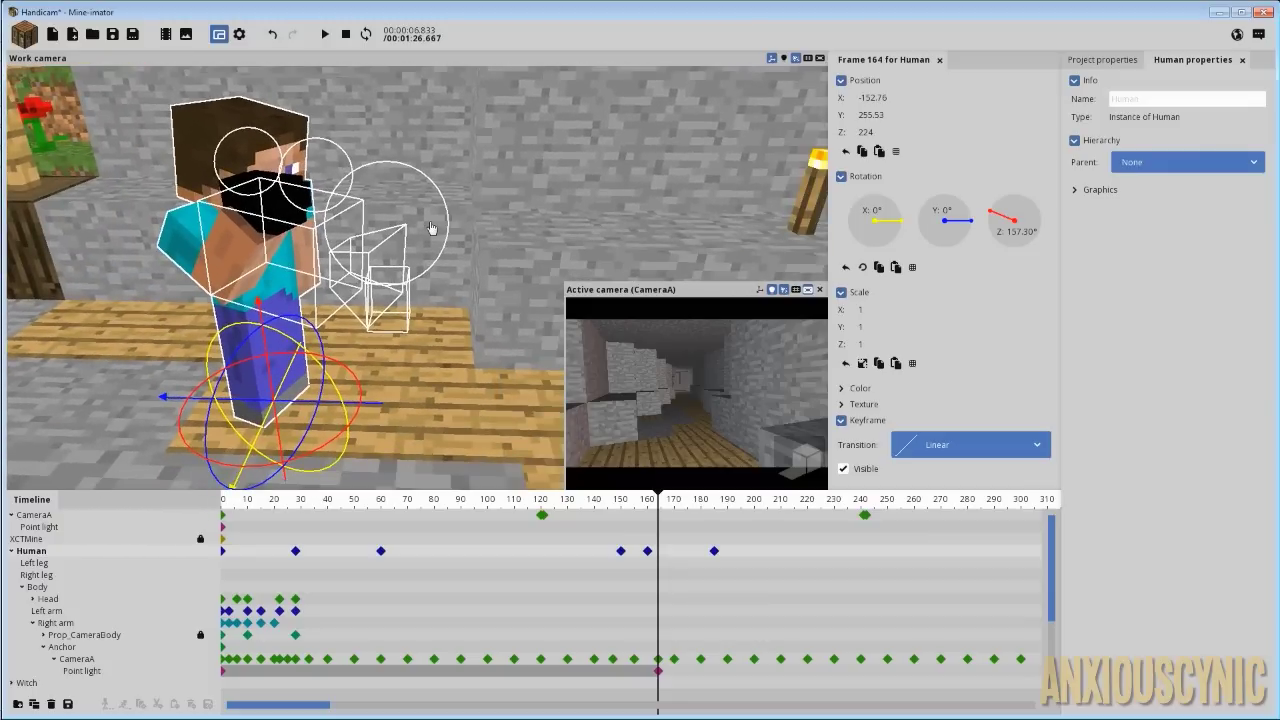
click(606, 499)
key(space)
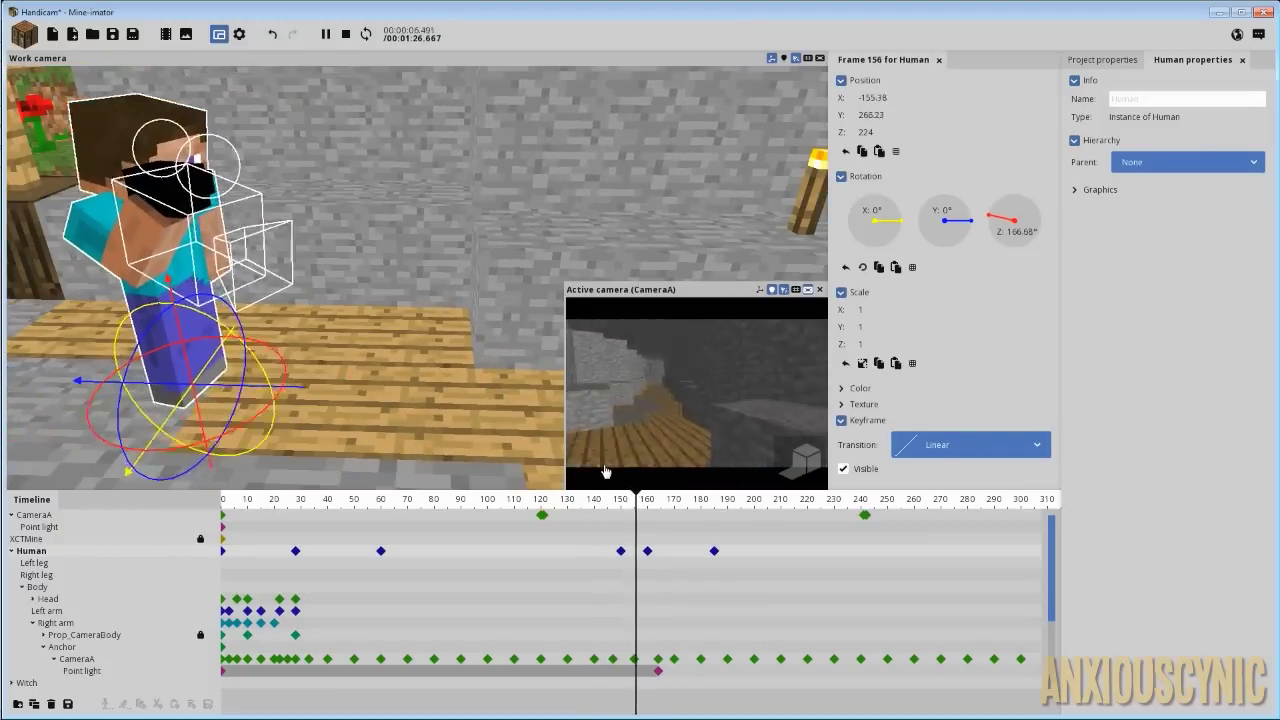
key(space)
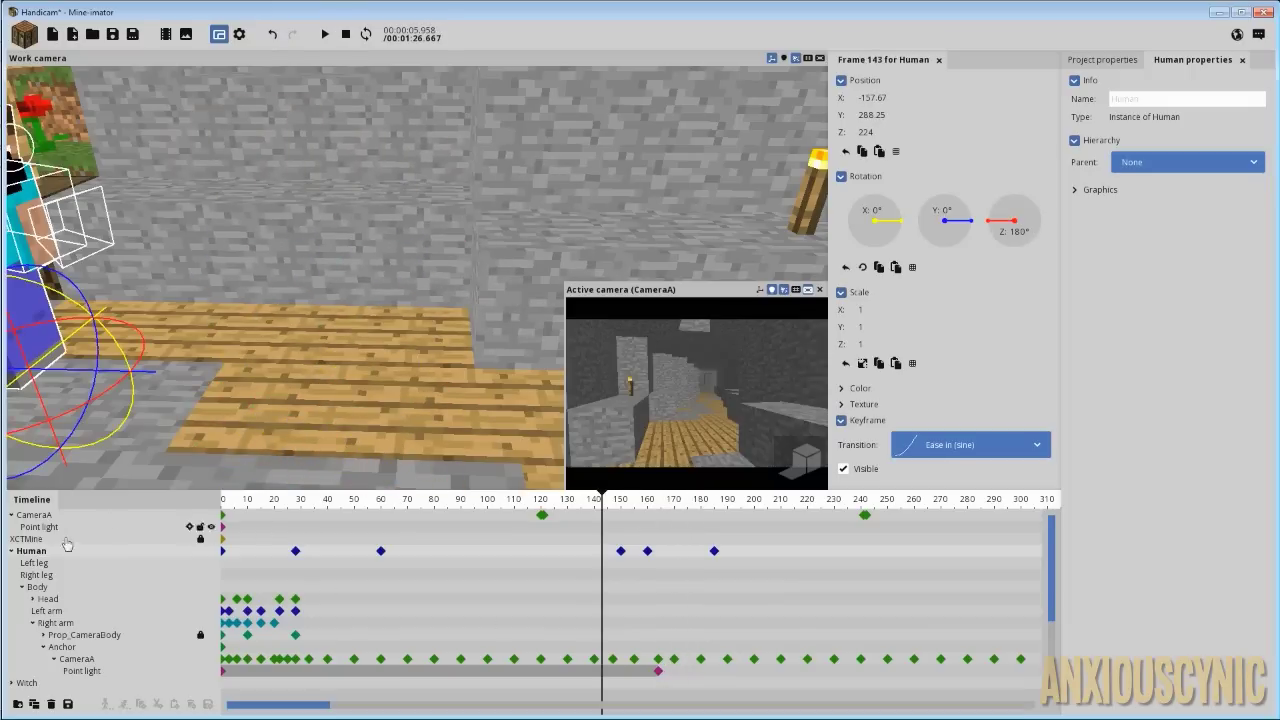
Step: Collapse the Human hierarchy, select the Background keyframe at frame 150 and look up at the sky
click(12, 551)
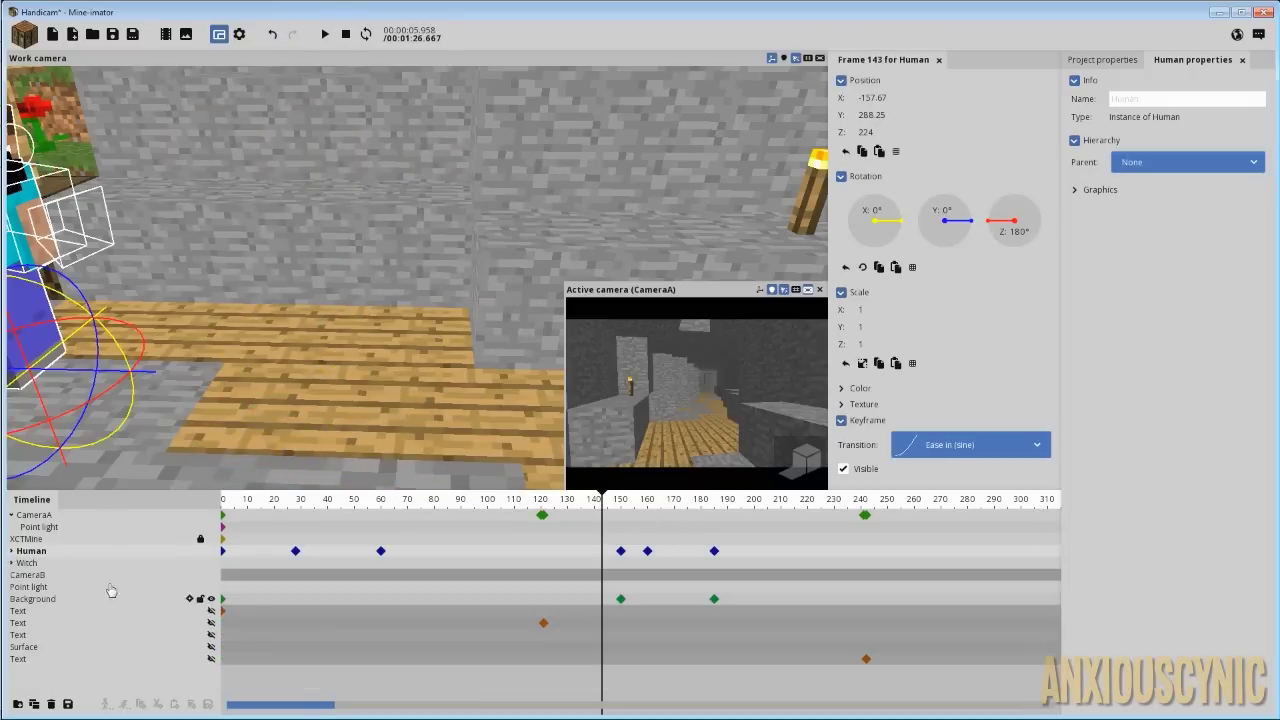
click(40, 599)
click(622, 599)
right_drag(430, 208, 408, 258)
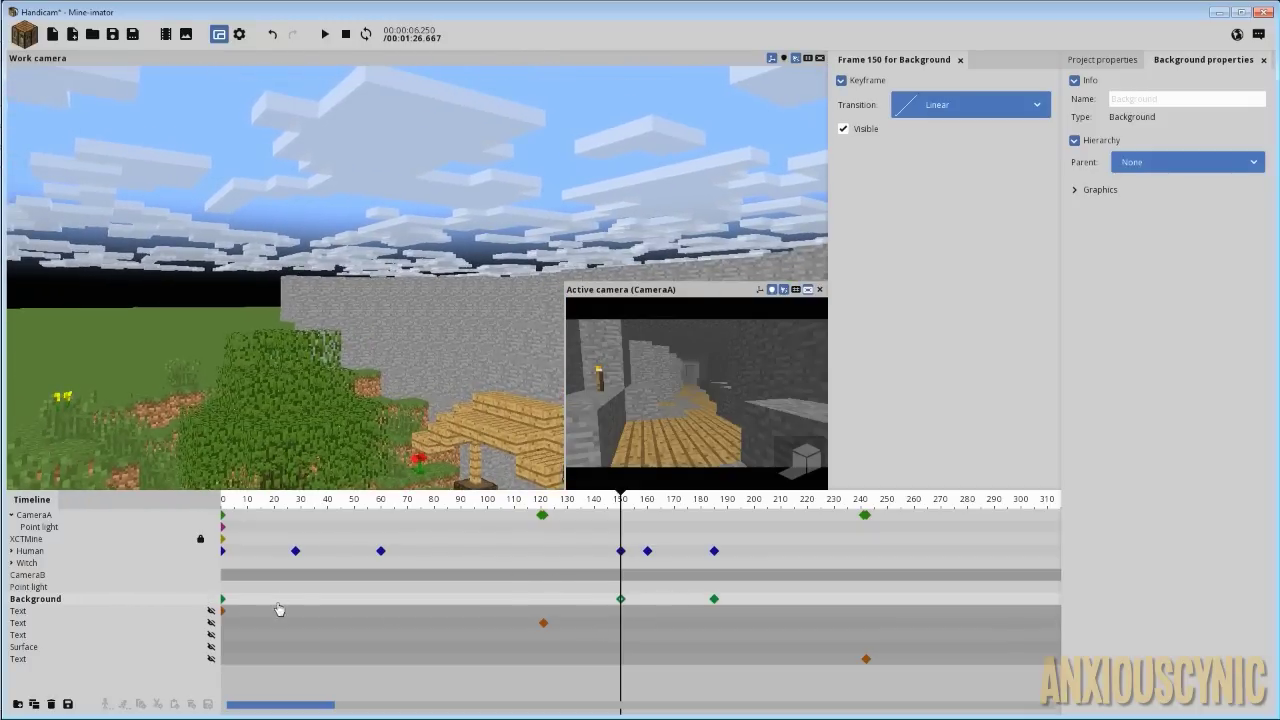
Step: Play the background's sky transition and scrub to its keyframe at frame 185 to check the lighting inside the mine
mouse_move(637, 525)
mouse_down()
mouse_move(637, 511)
mouse_move(720, 511)
mouse_move(620, 508)
mouse_up()
key(space)
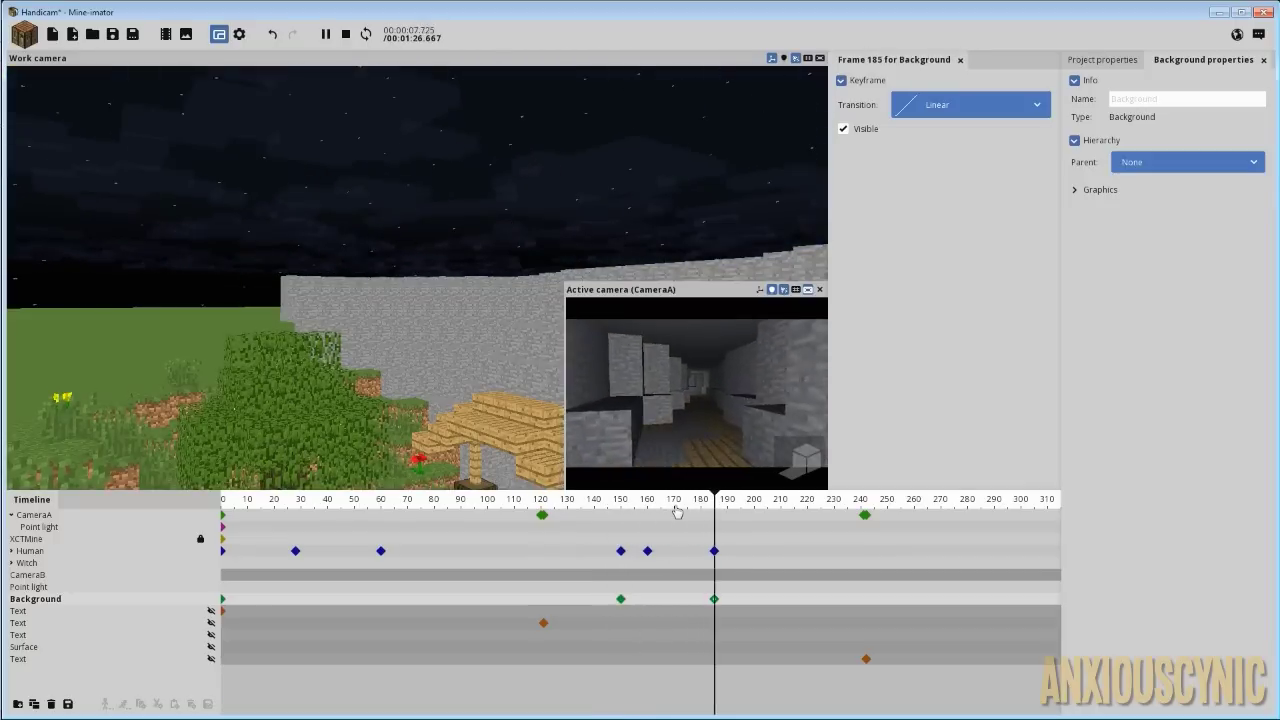
key(space)
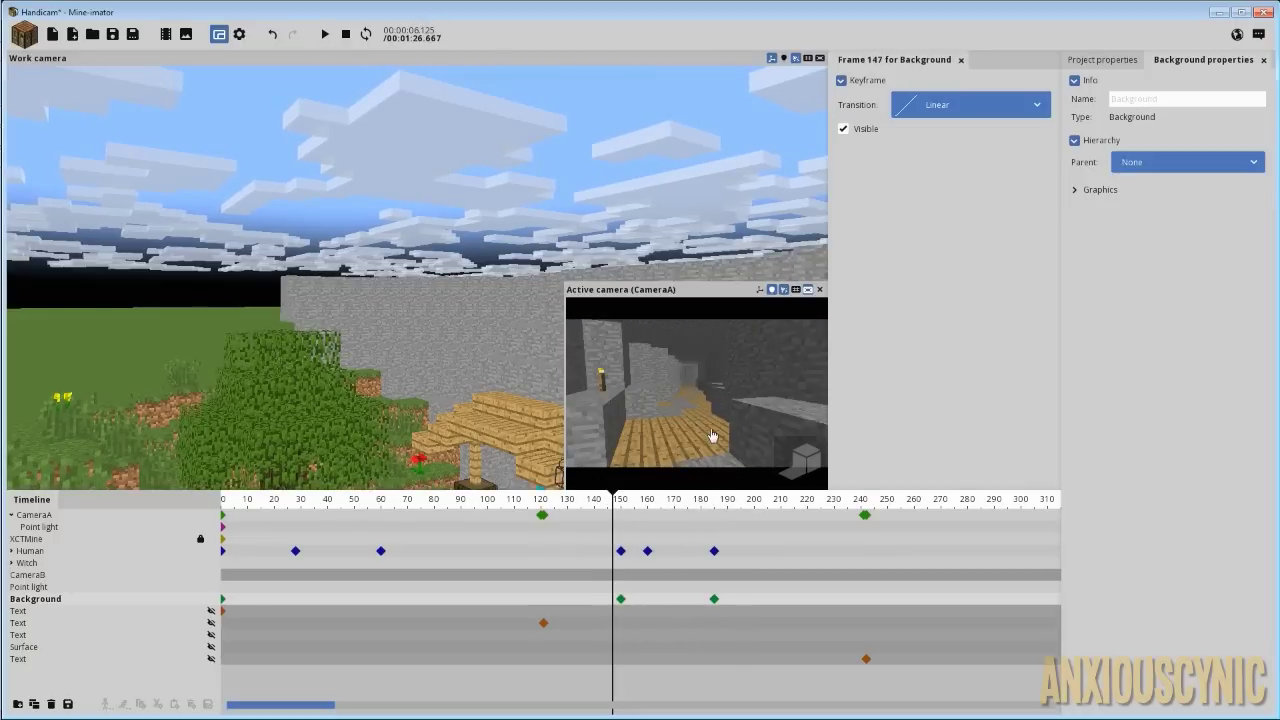
drag(664, 511, 720, 515)
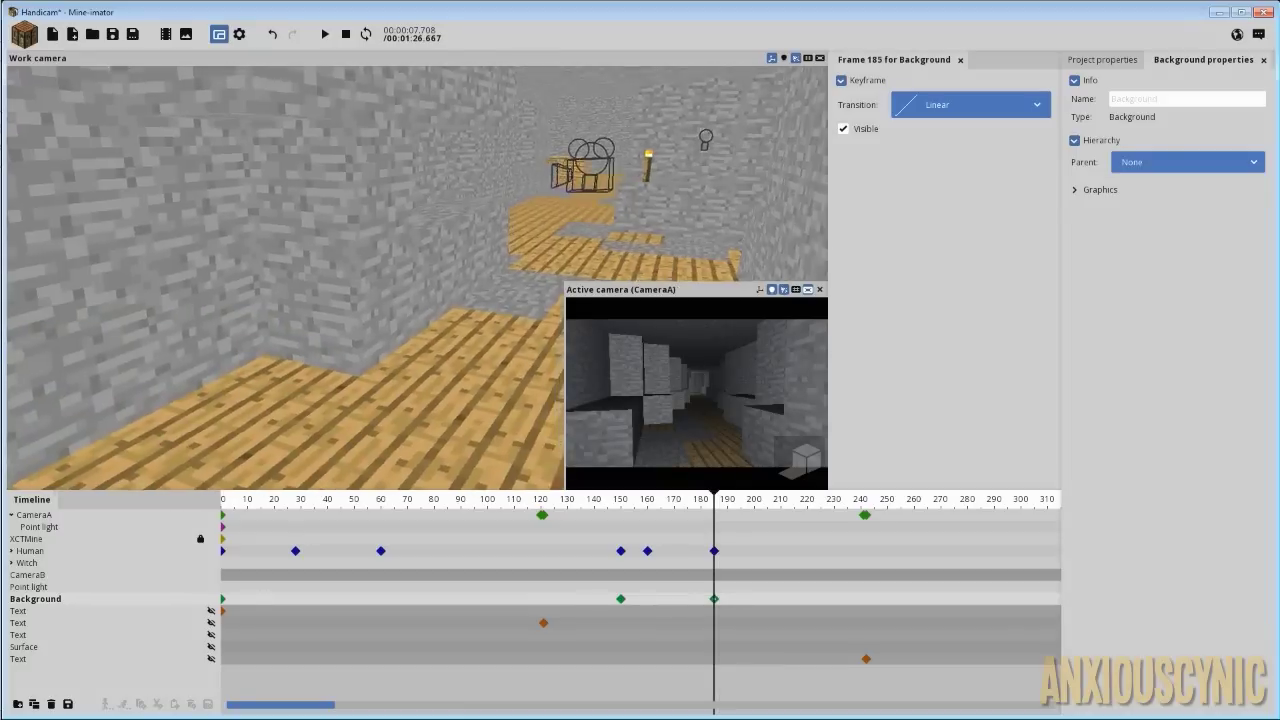
right_drag(417, 278, 450, 282)
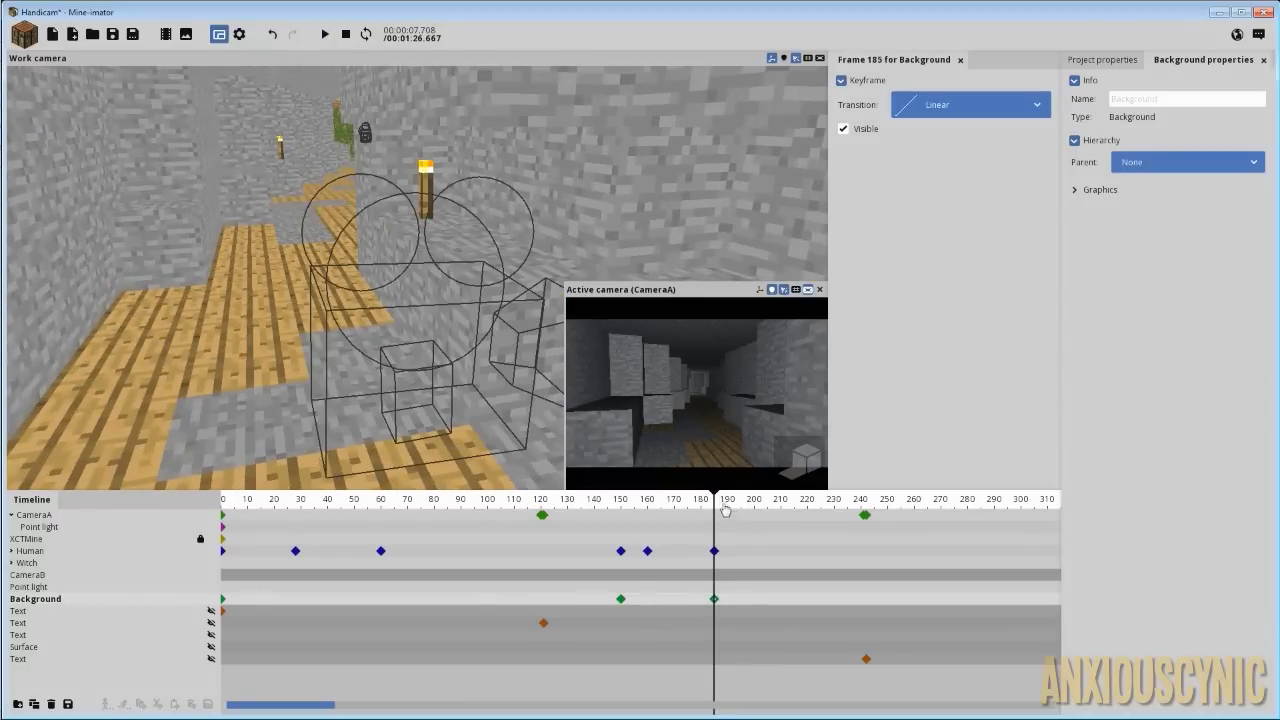
Step: Scrub the animation through frames 276 and 527 and on to frame 1916 in the later keyframes
drag(726, 510, 957, 537)
scroll(900, 540, down, 2)
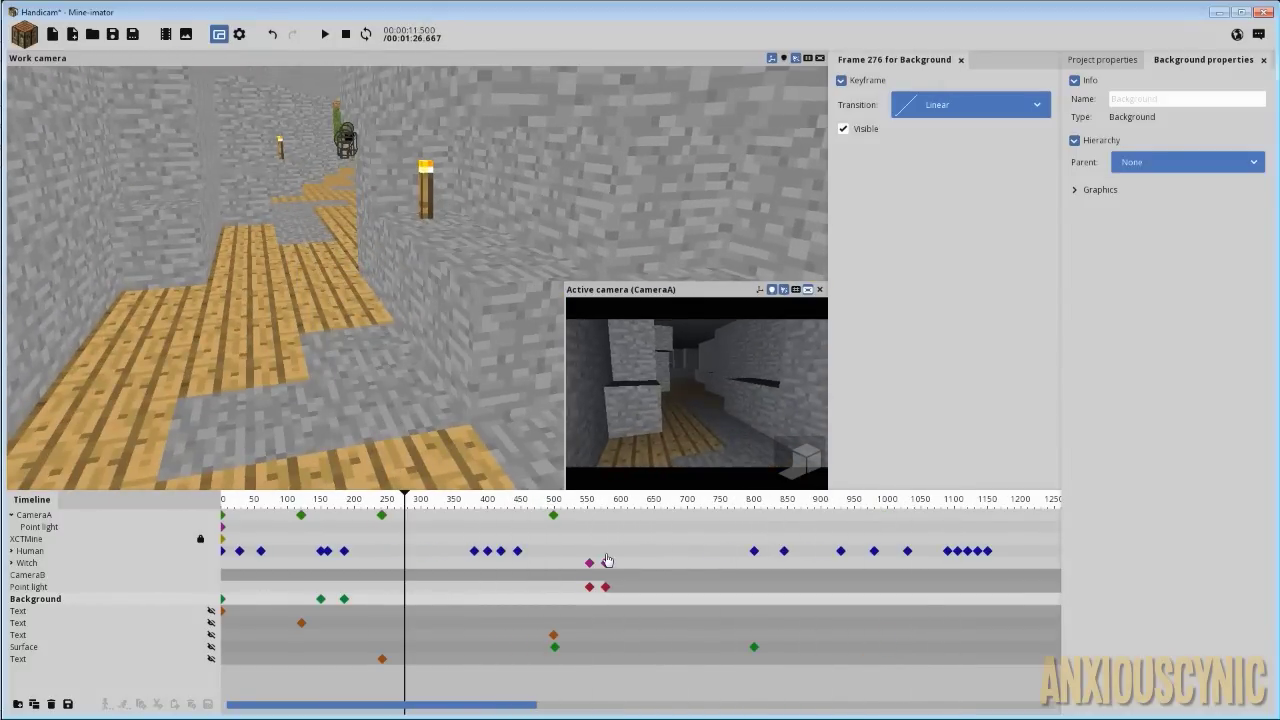
drag(465, 506, 625, 548)
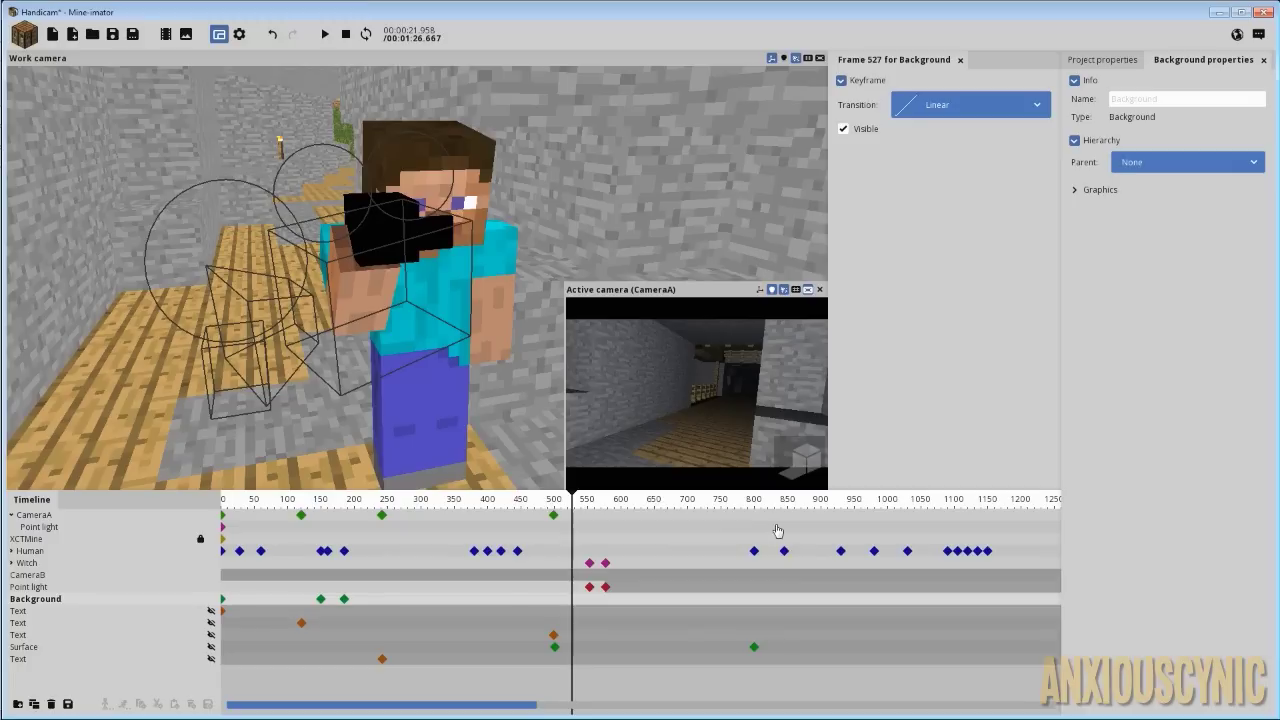
scroll(608, 520, down, 12)
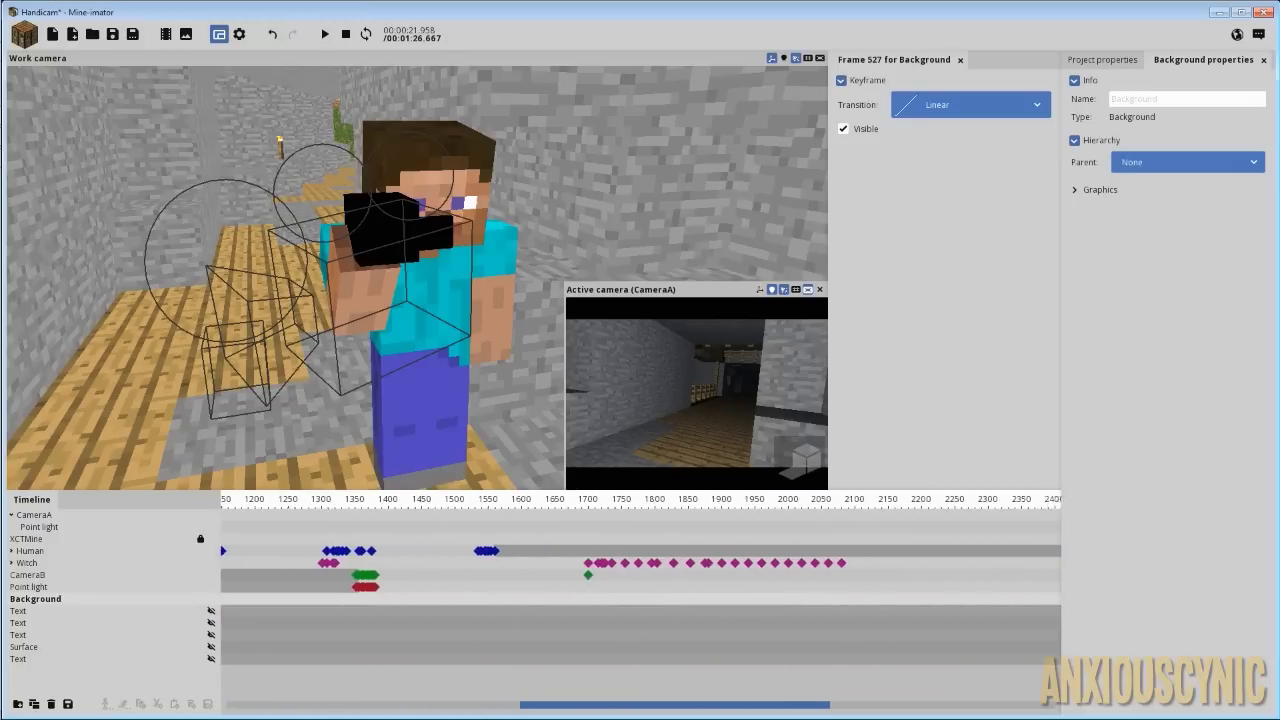
click(531, 510)
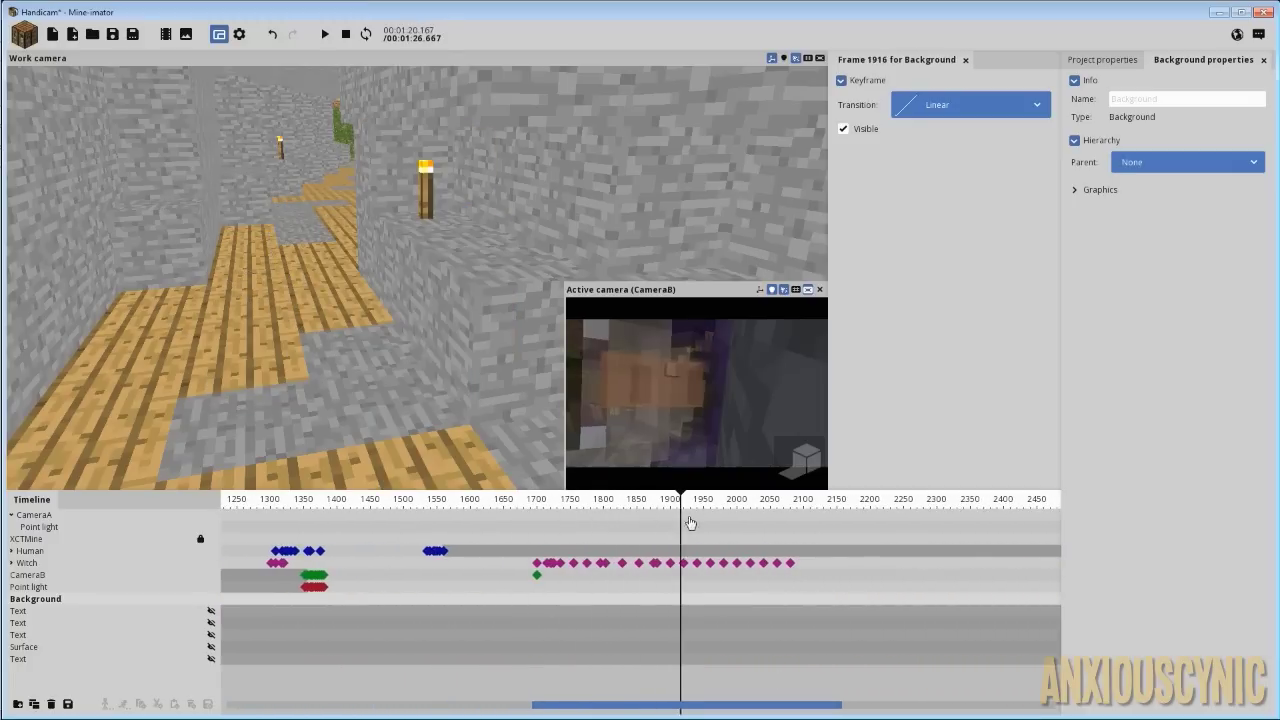
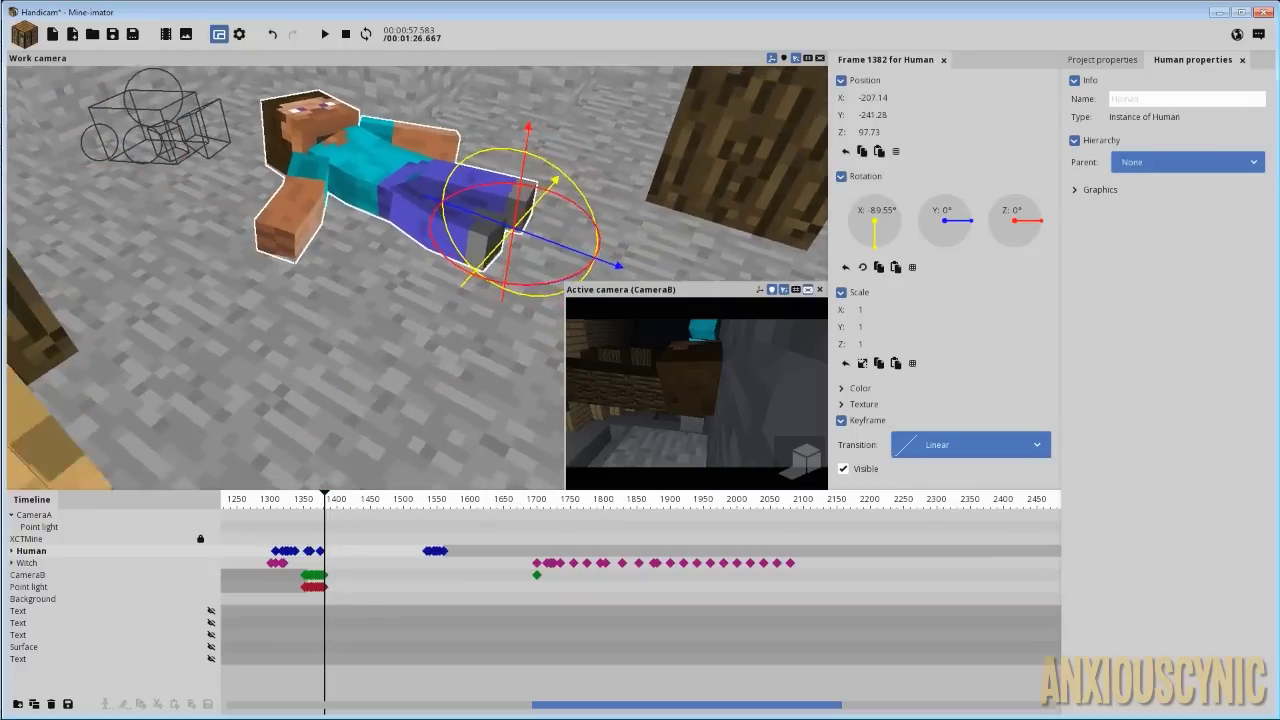
Step: Compare CameraB beside the fallen character with the handheld CameraA inside the Human hierarchy at frame 1382
right_drag(333, 177, 369, 211)
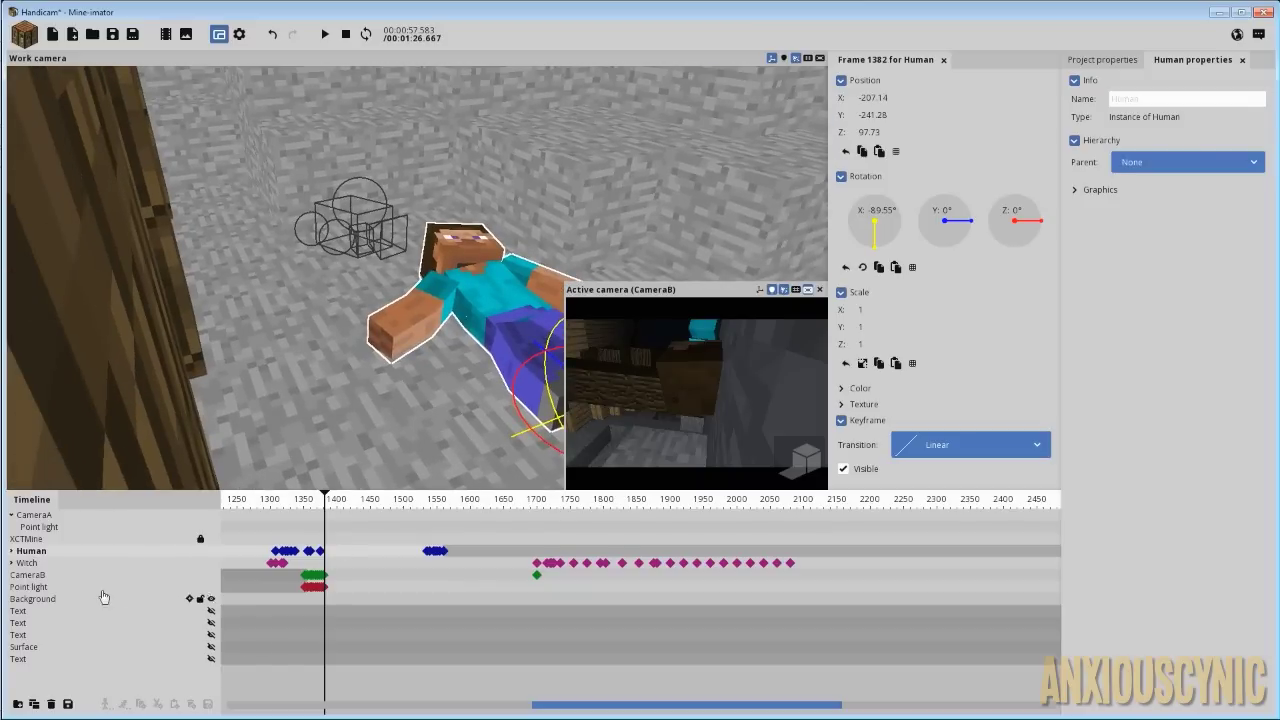
click(30, 575)
click(12, 551)
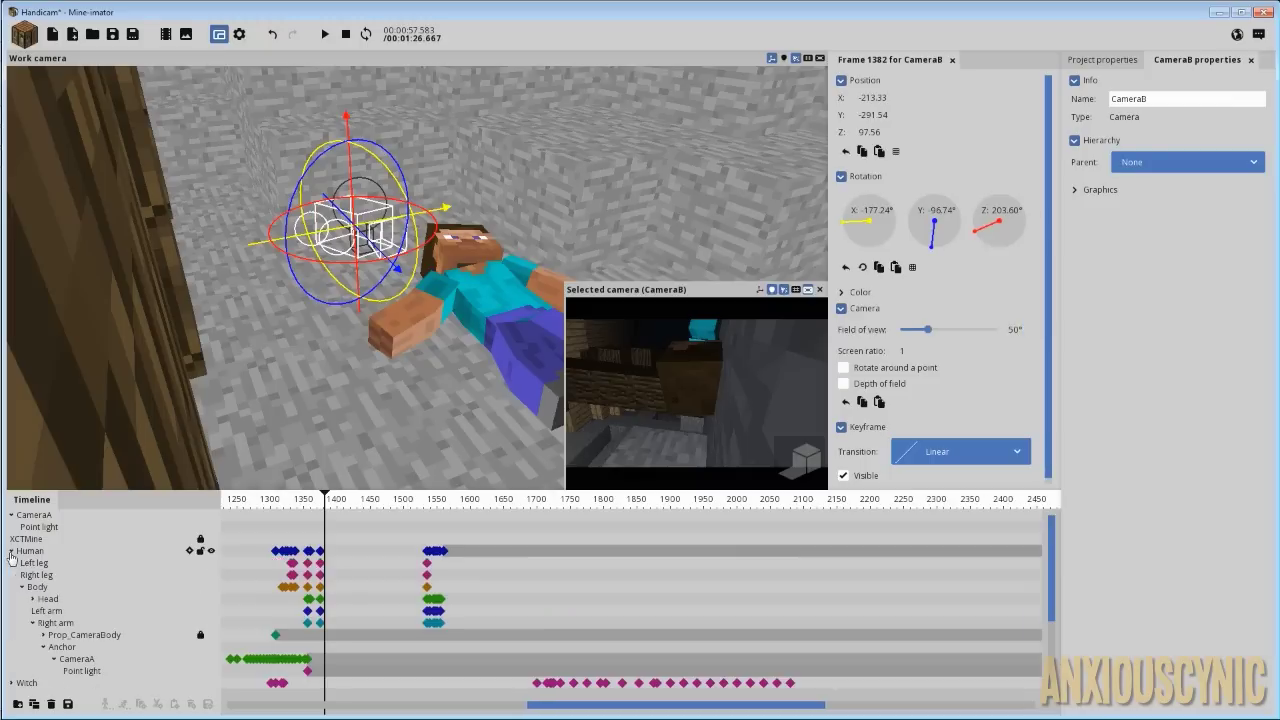
click(78, 659)
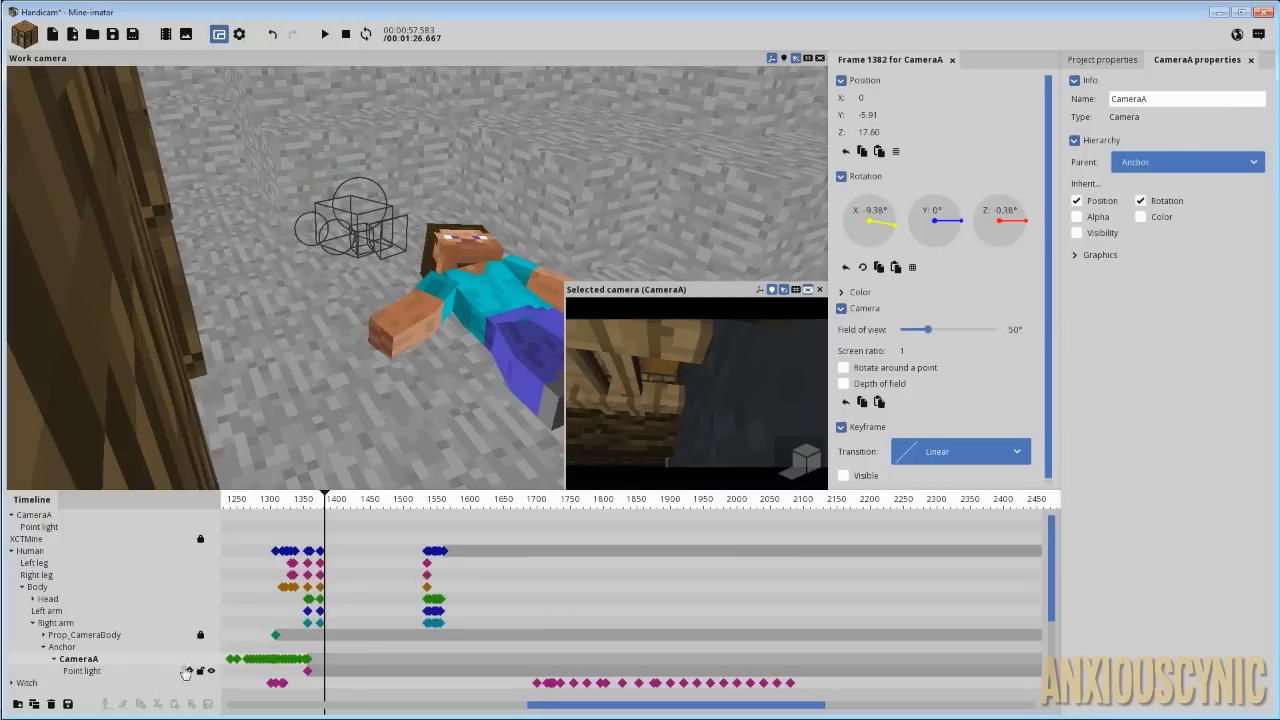
Step: Inspect the last keyframes of the handheld CameraA and its point light at frame 1356
drag(310, 504, 299, 508)
click(307, 671)
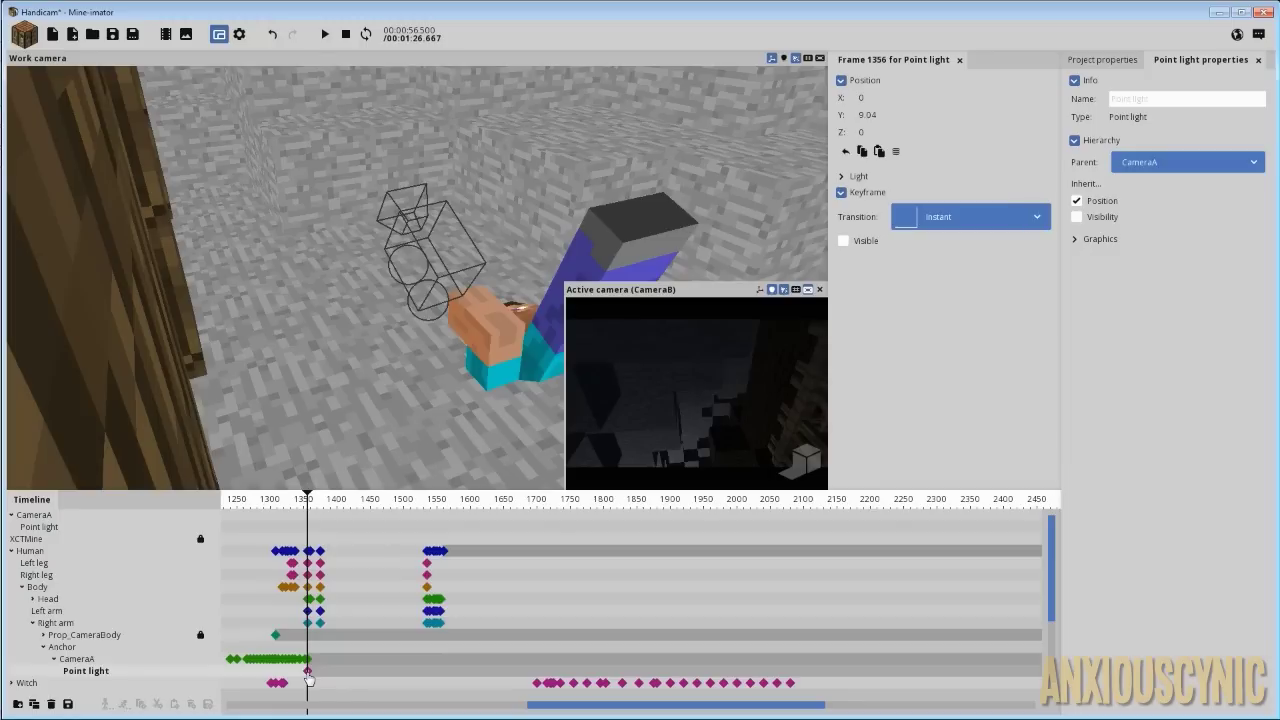
click(308, 662)
ctrl+scroll(310, 670, up, 5)
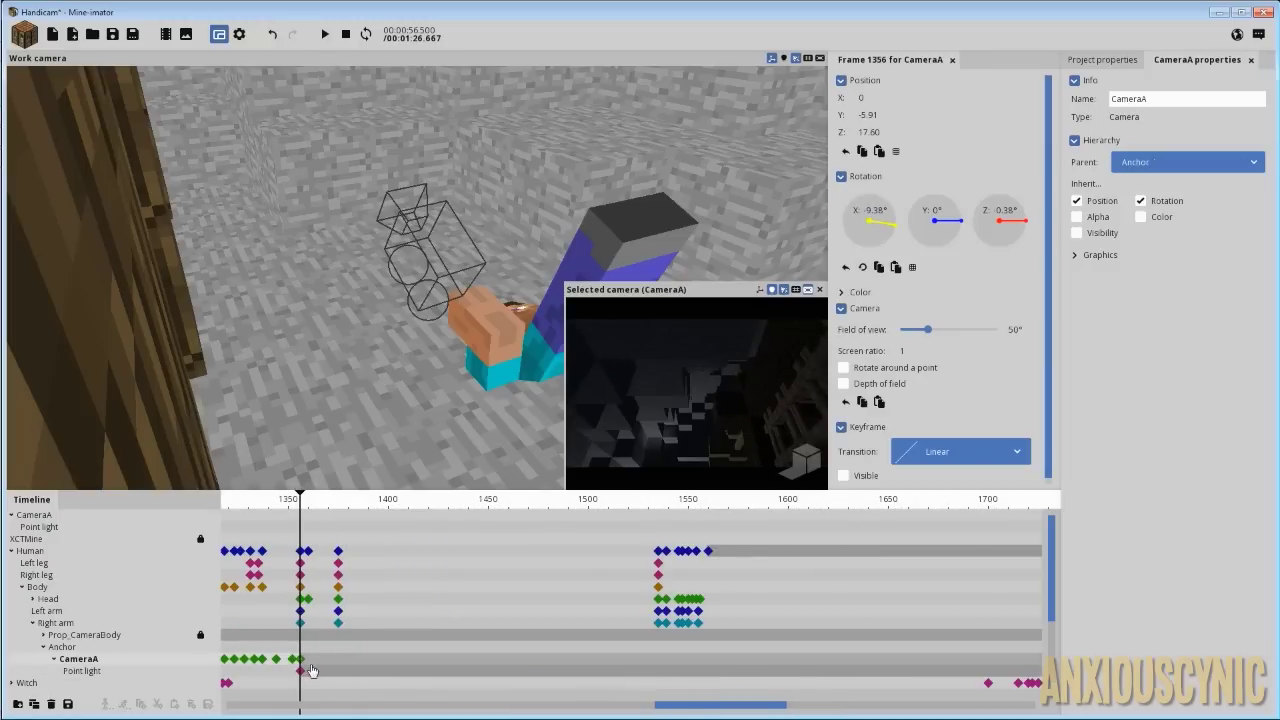
Step: Collapse the Human hierarchy, select CameraB and scrub through its keyframes from frame 1356 onward
click(12, 550)
click(36, 577)
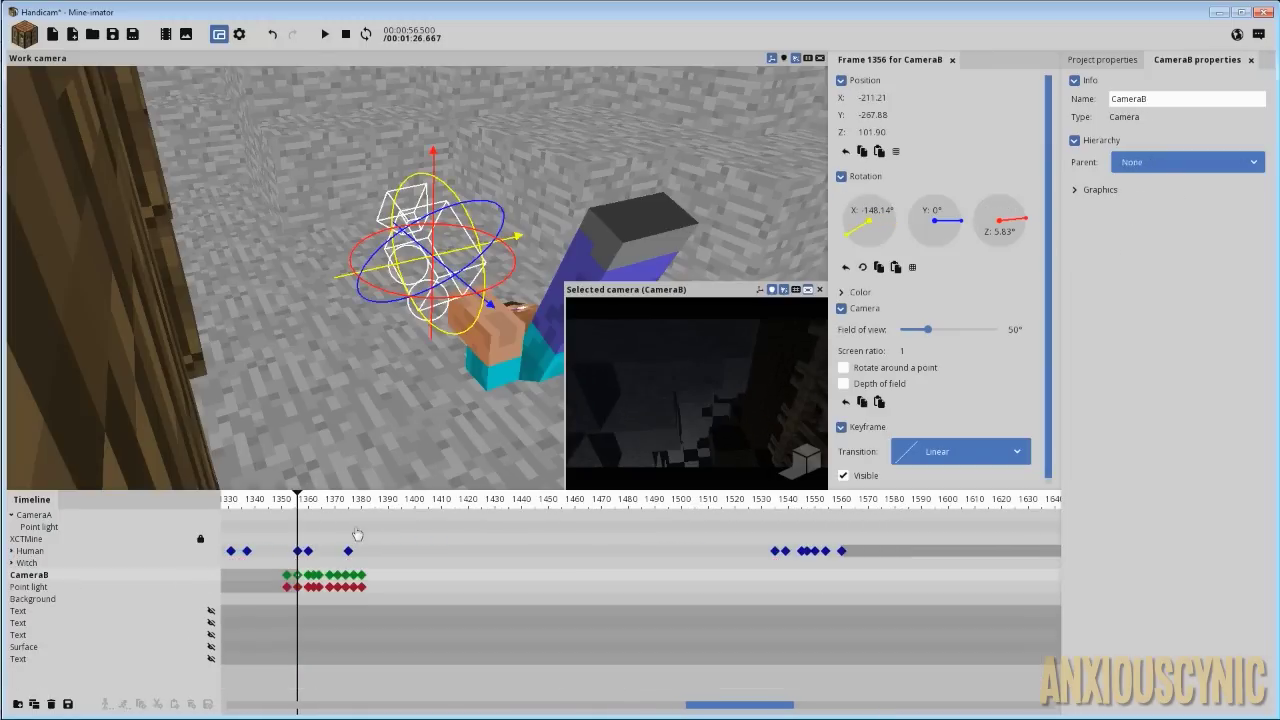
drag(308, 507, 349, 562)
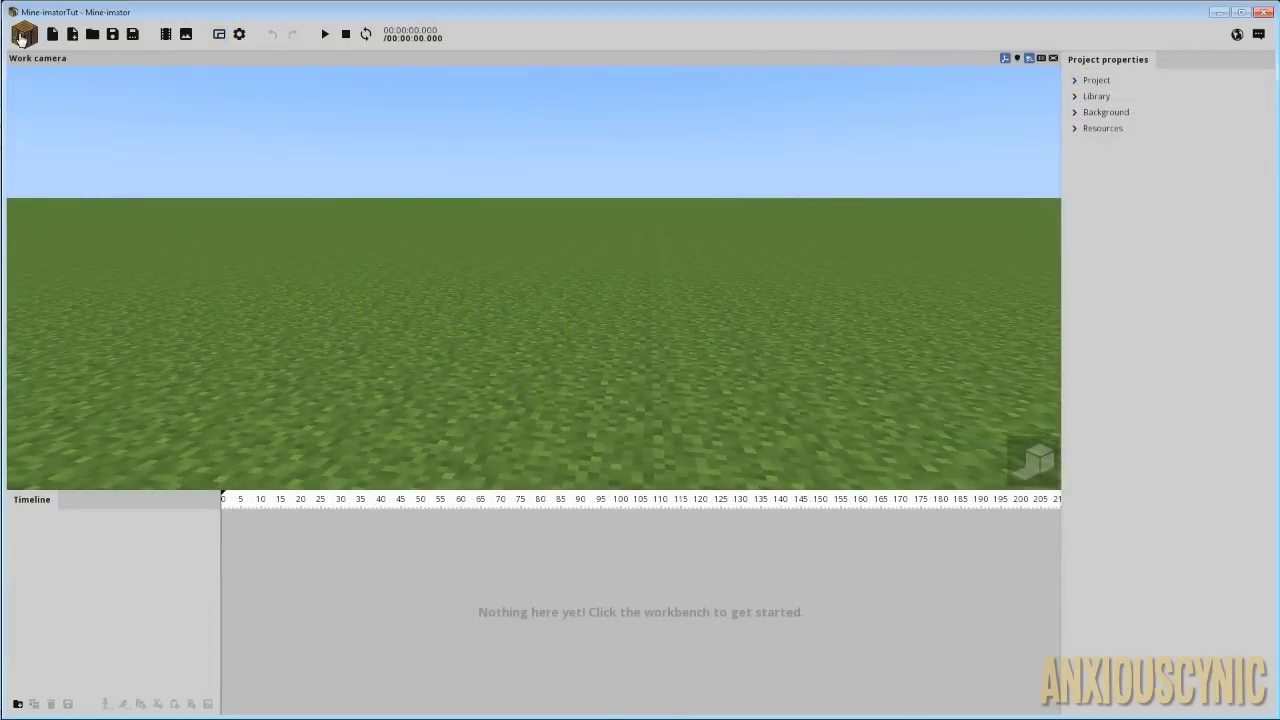
Step: Create a Human character with the Minecraft skin in the empty project and select it in the timeline
click(24, 38)
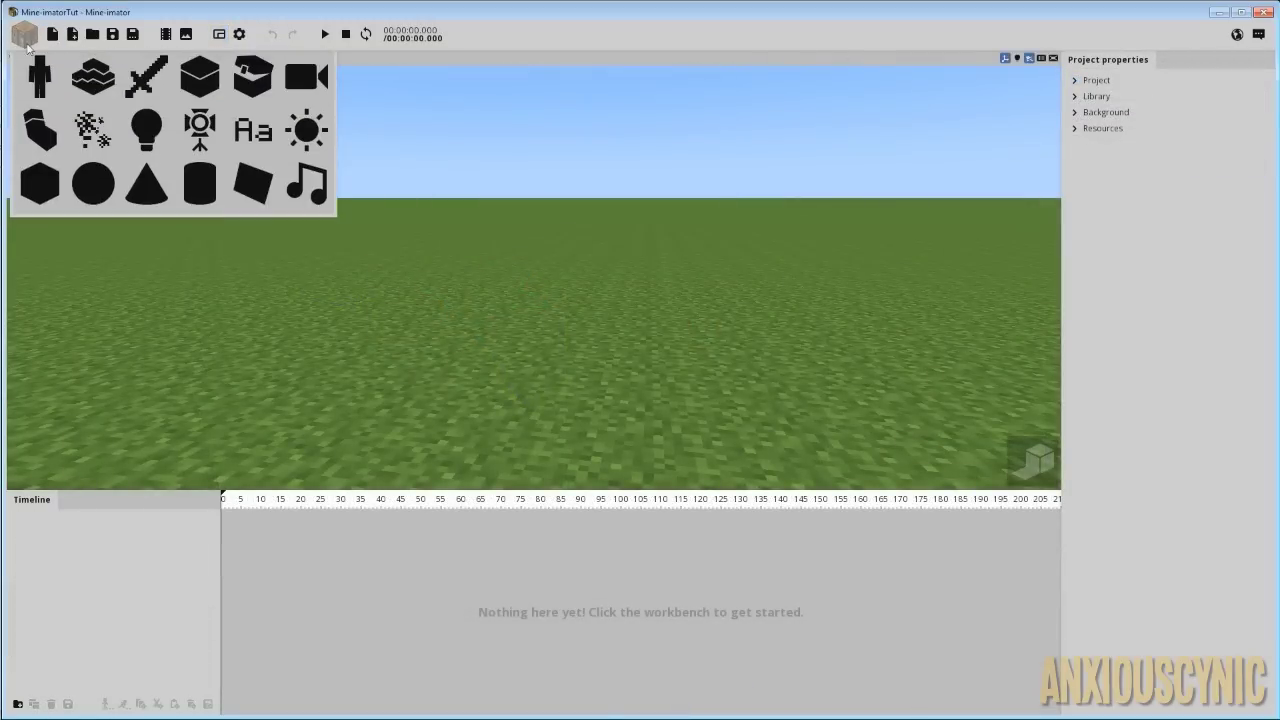
click(41, 77)
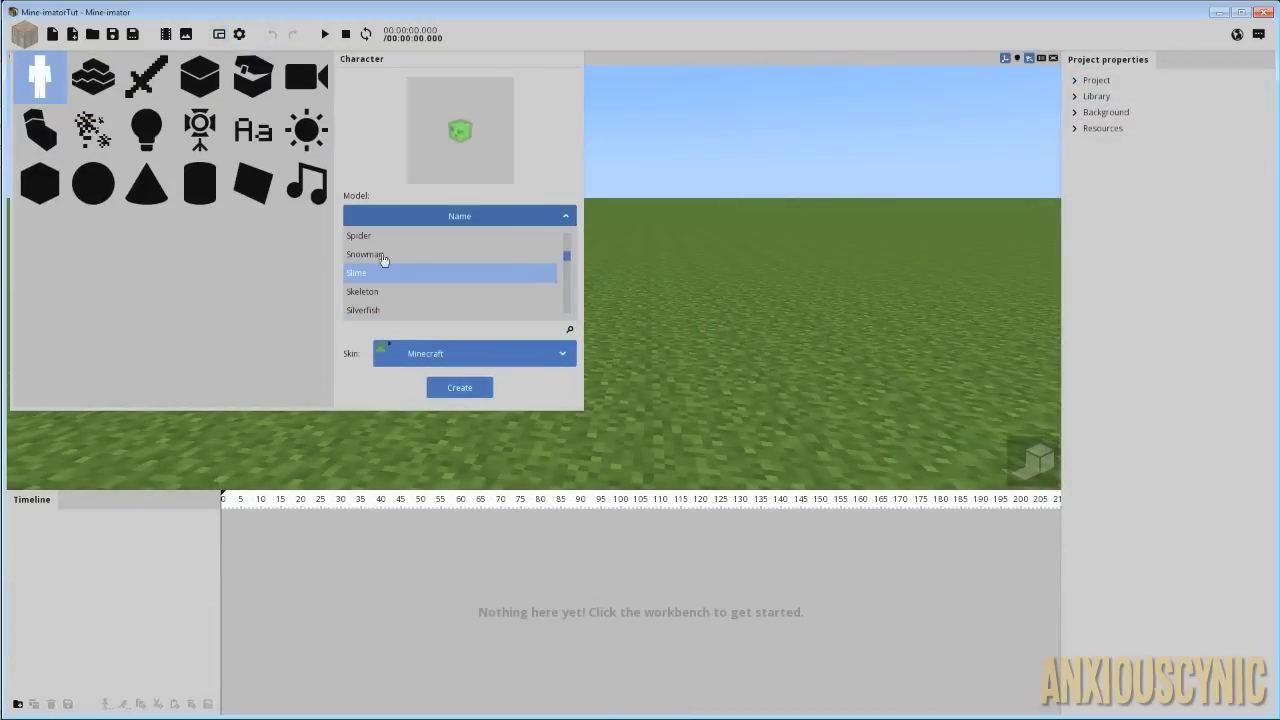
click(400, 222)
click(459, 222)
click(463, 222)
click(500, 222)
click(495, 222)
click(495, 222)
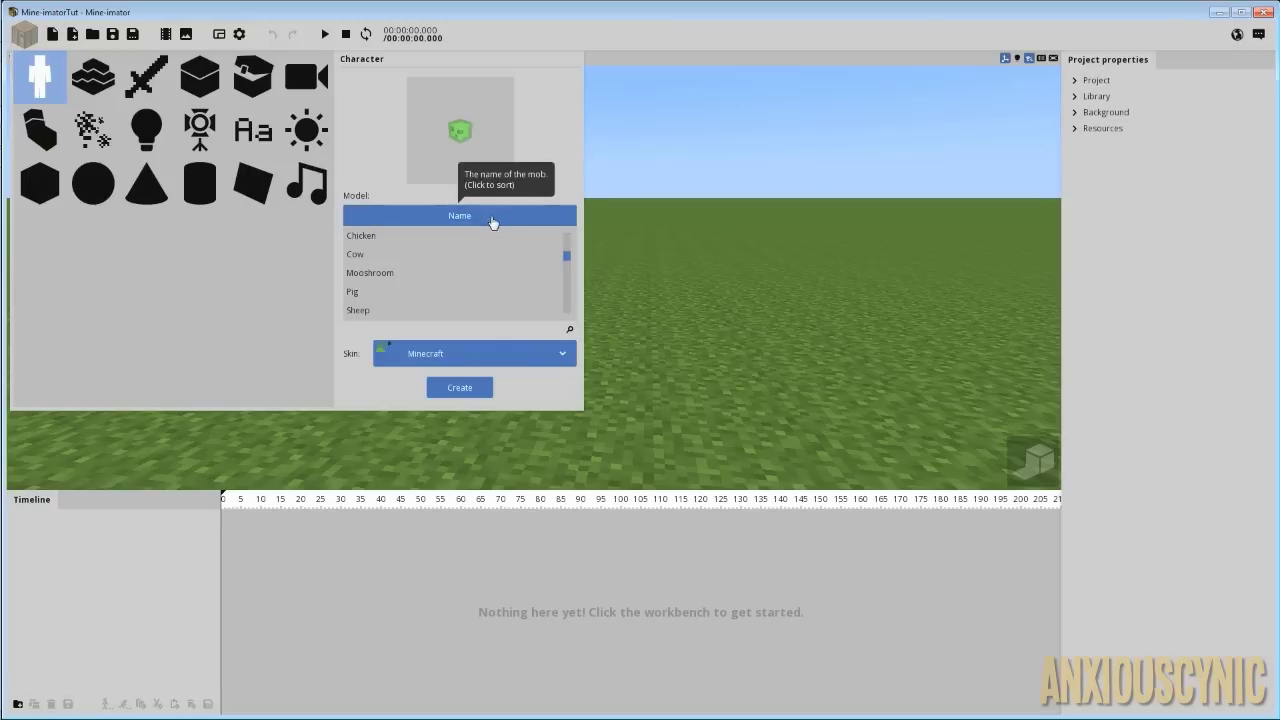
click(384, 283)
scroll(391, 289, up, 4)
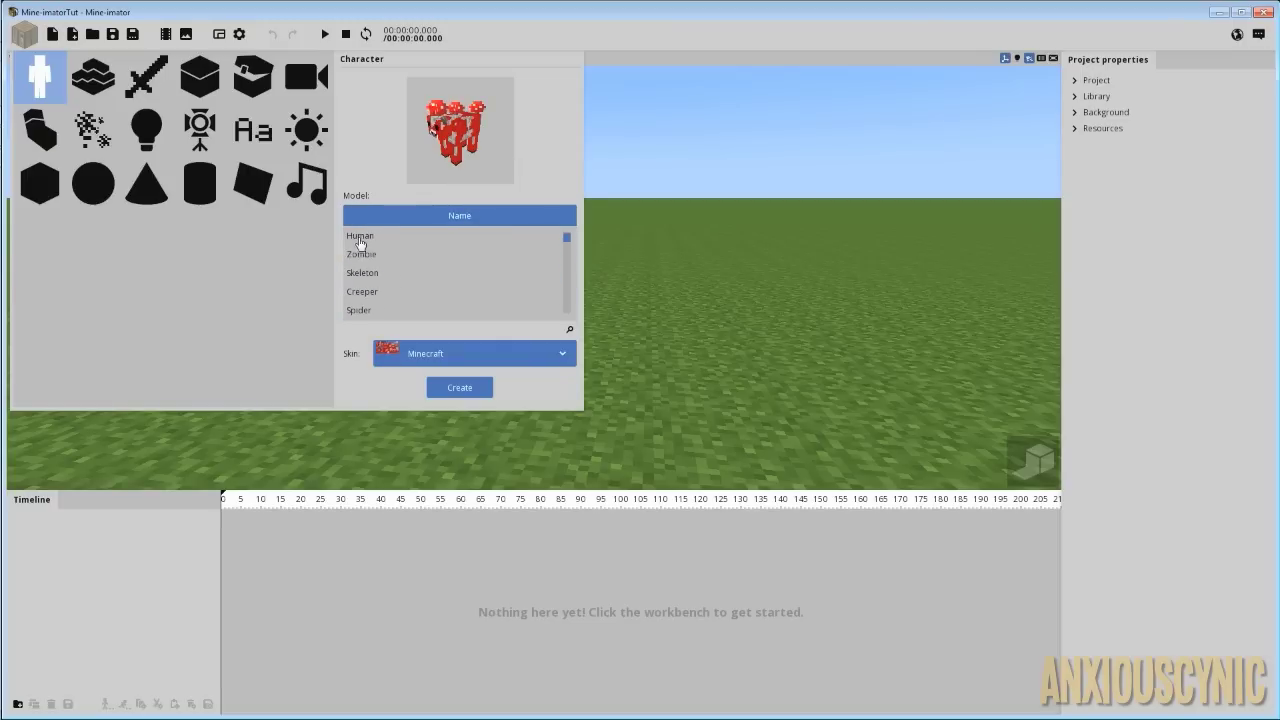
click(385, 237)
click(460, 388)
click(95, 517)
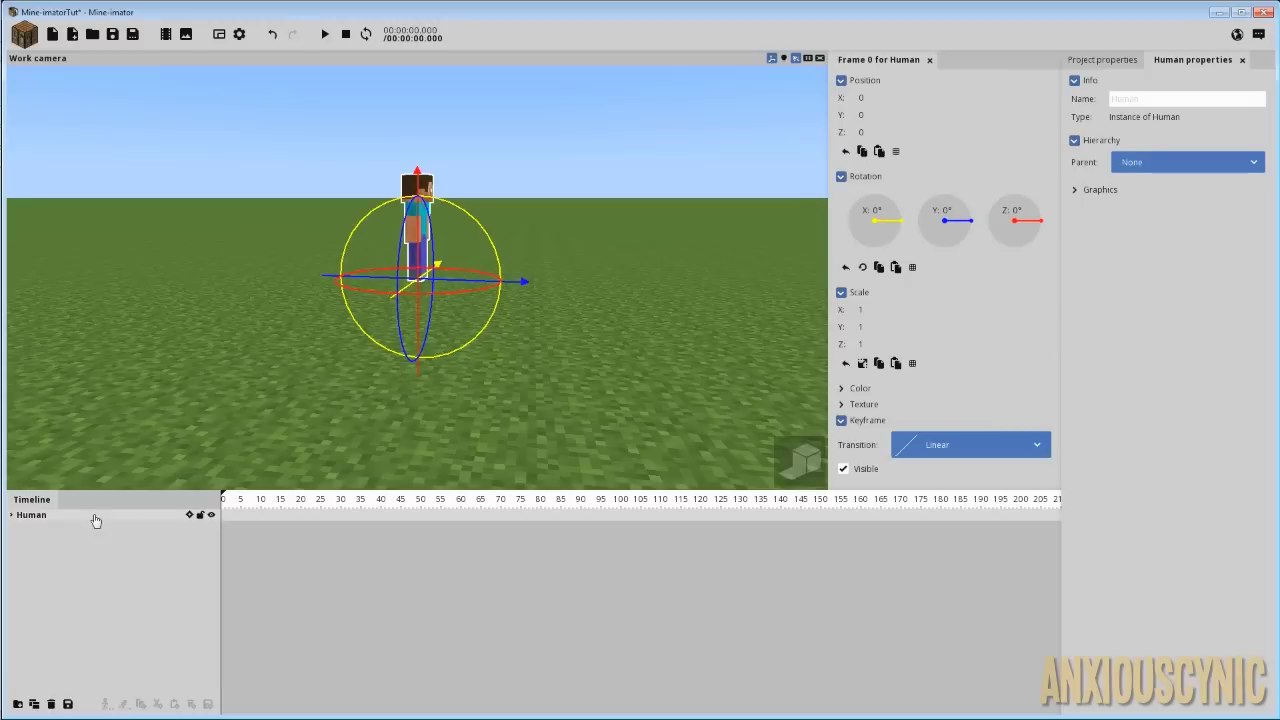
Step: Add a camera in front of the Human character
drag(655, 237, 590, 240)
key(w)
right_drag(590, 240, 584, 194)
key(w)
drag(584, 194, 564, 240)
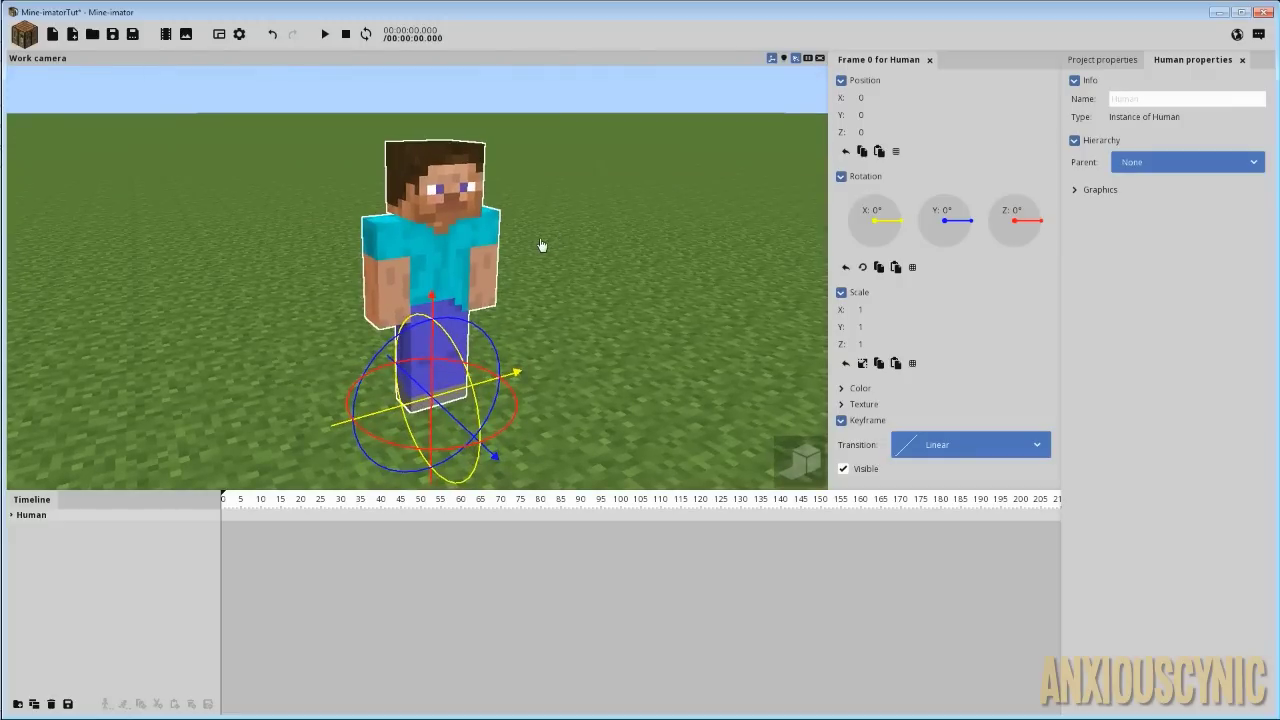
click(30, 40)
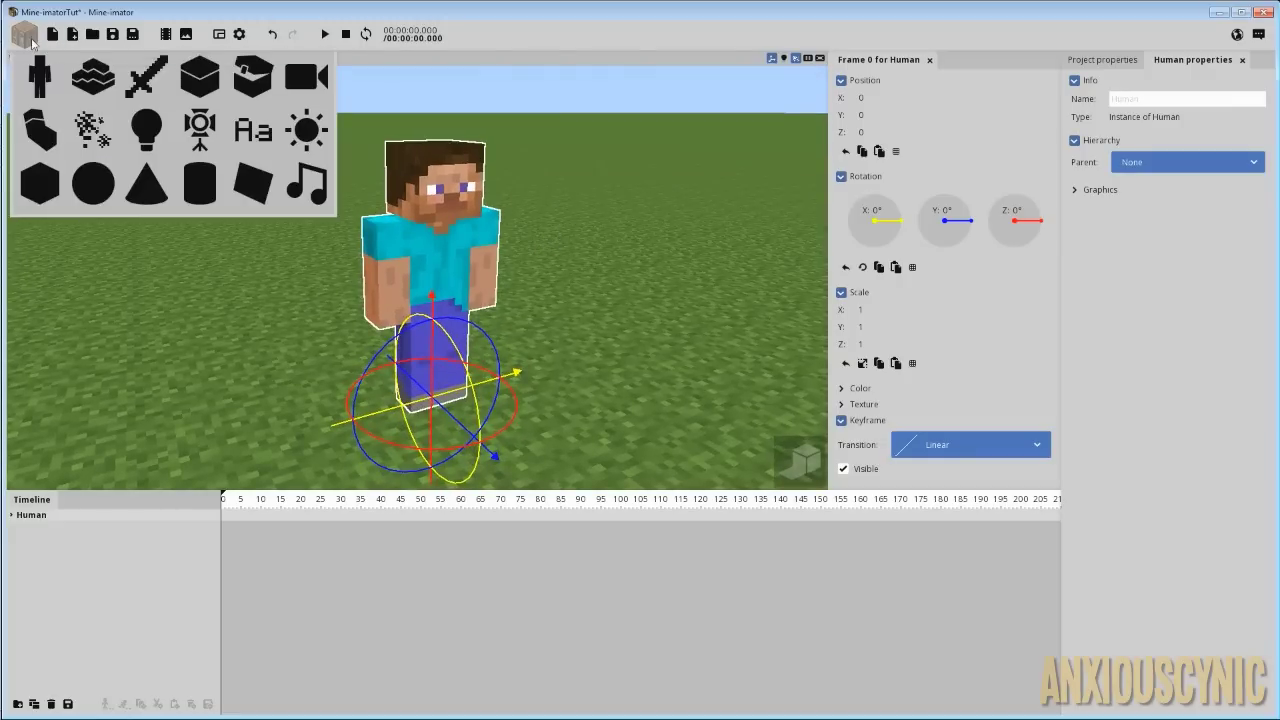
click(313, 80)
click(457, 135)
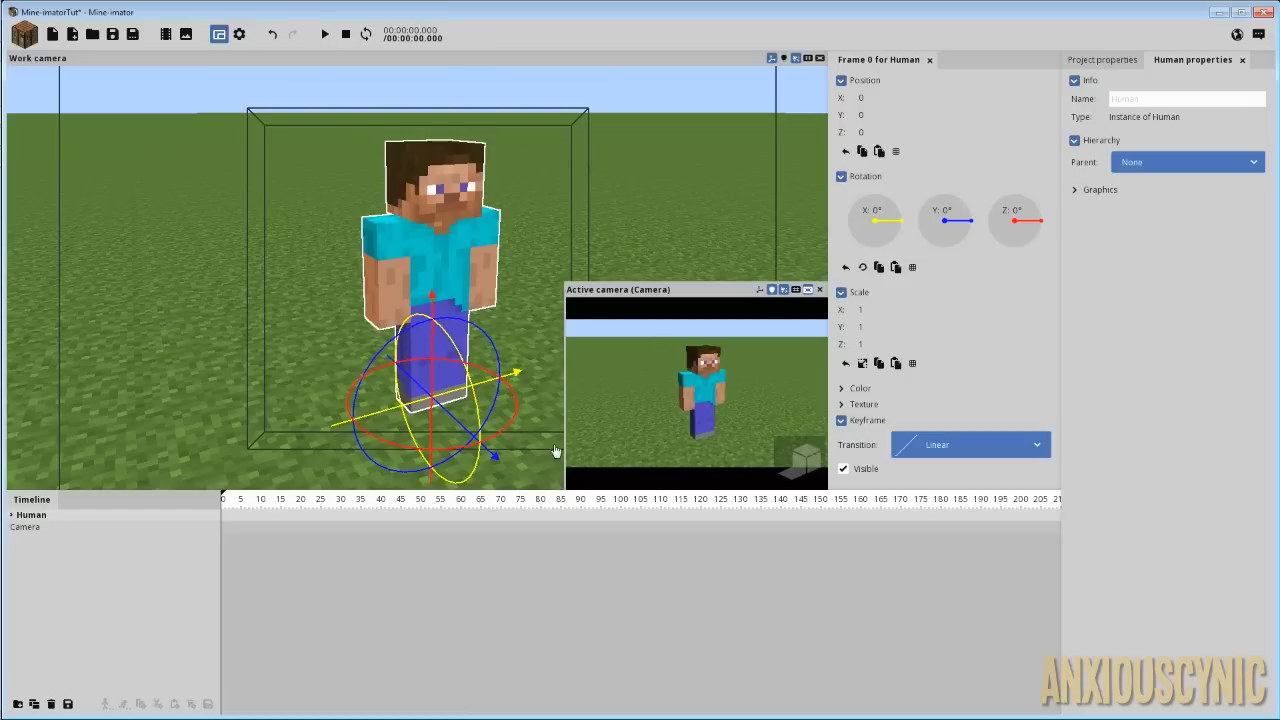
Step: Expand the Human and Body hierarchies and parent the camera to Body
click(77, 533)
click(11, 514)
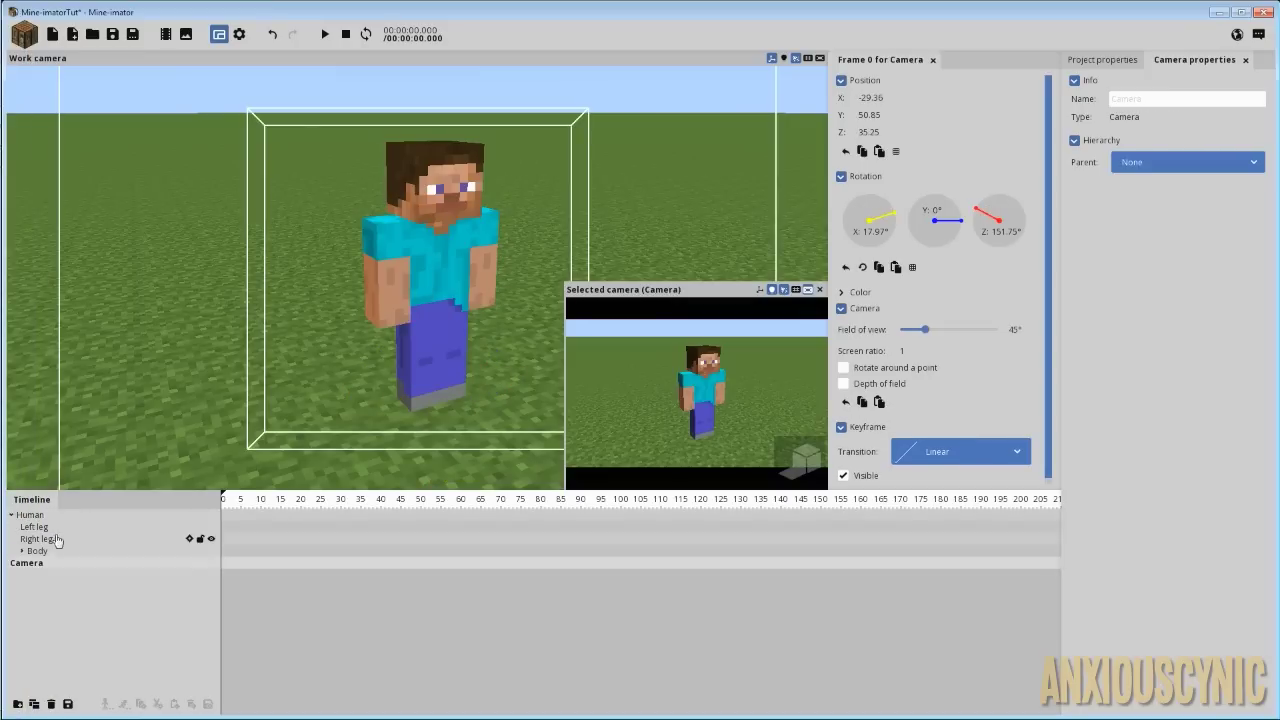
click(22, 551)
drag(31, 600, 66, 551)
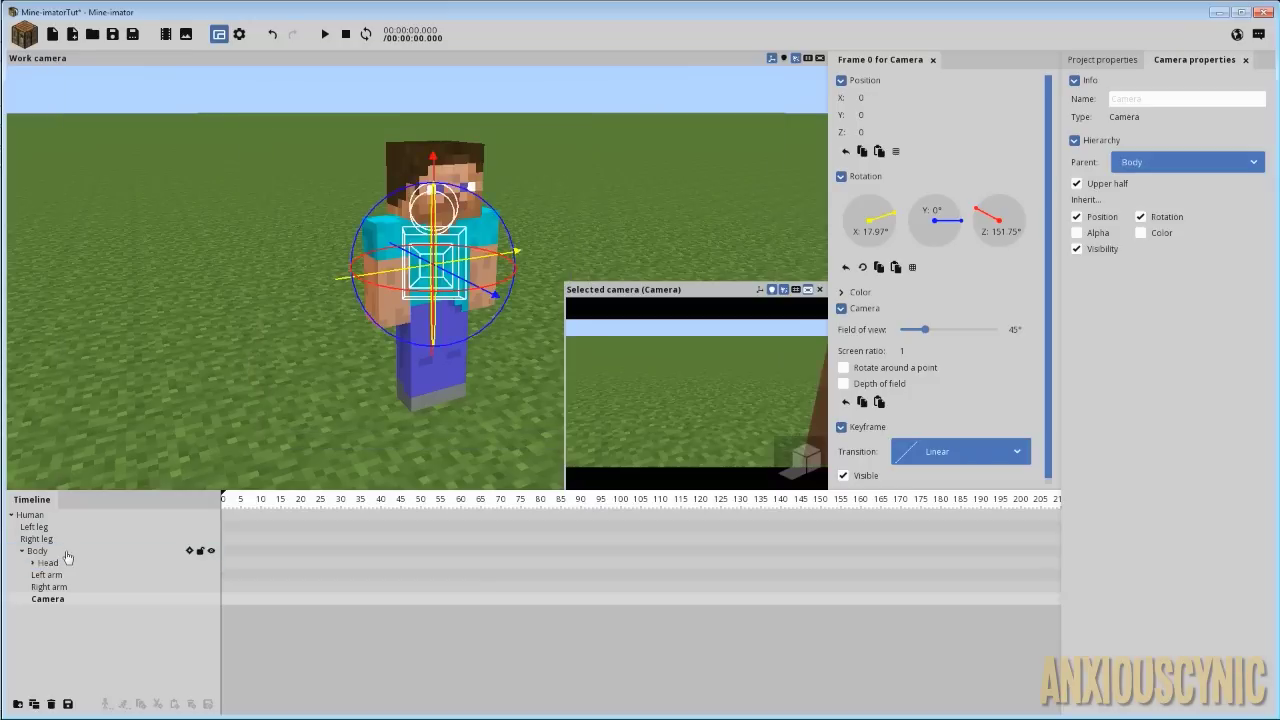
Step: Reset the camera's X and Z rotation to 0° so it faces the same way as the character
click(47, 564)
right_drag(254, 306, 253, 308)
key(w)
drag(504, 274, 504, 274)
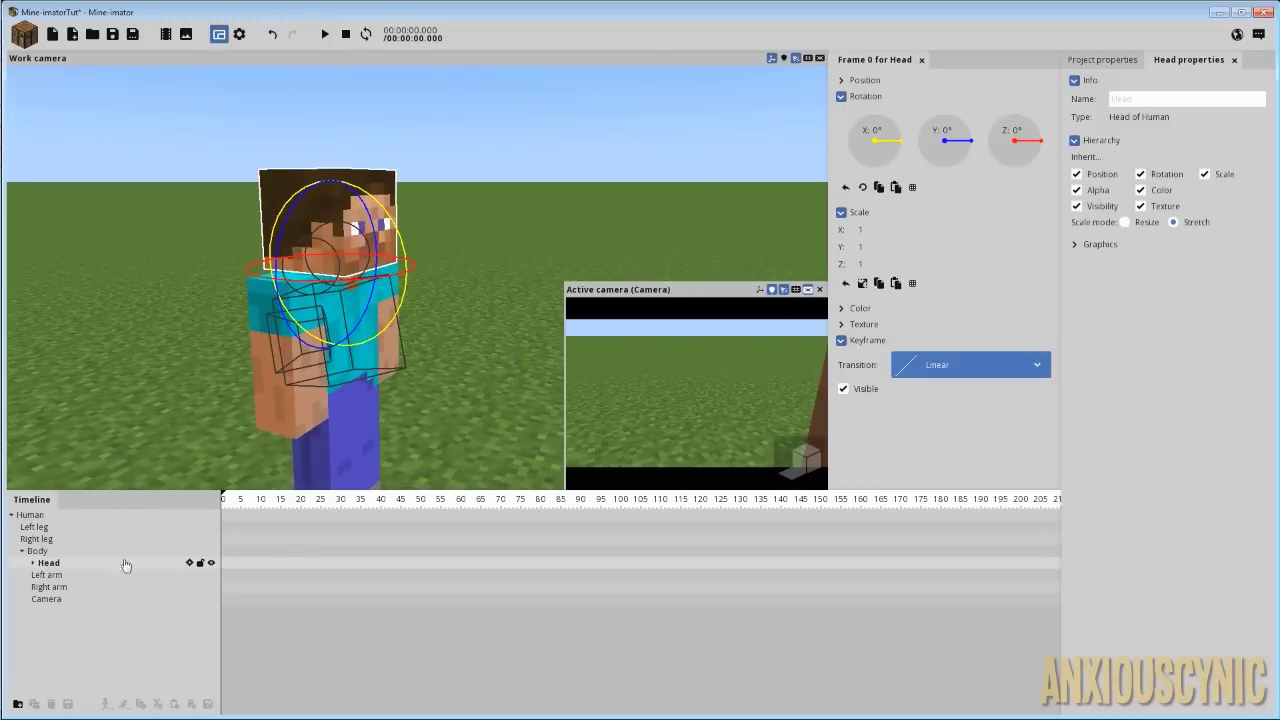
click(47, 598)
right_click(896, 233)
right_click(1000, 221)
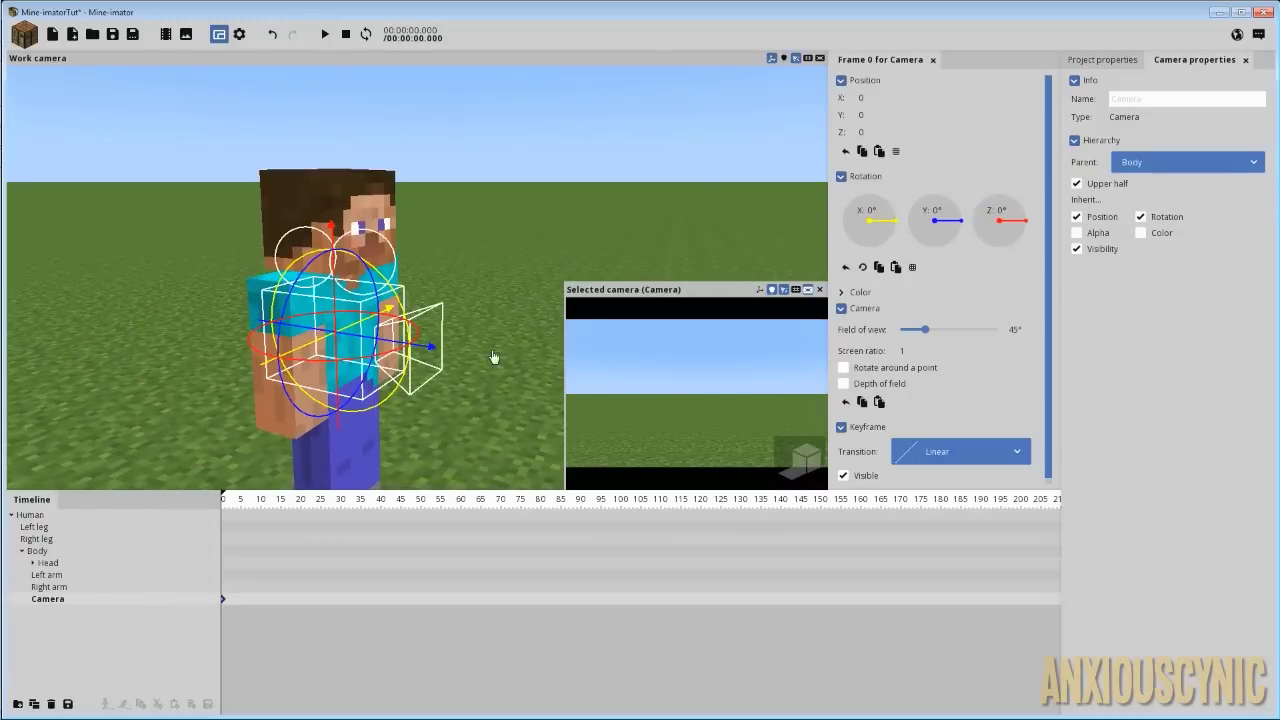
Step: Hide the character's Head at frame 0 and make it visible again
click(50, 563)
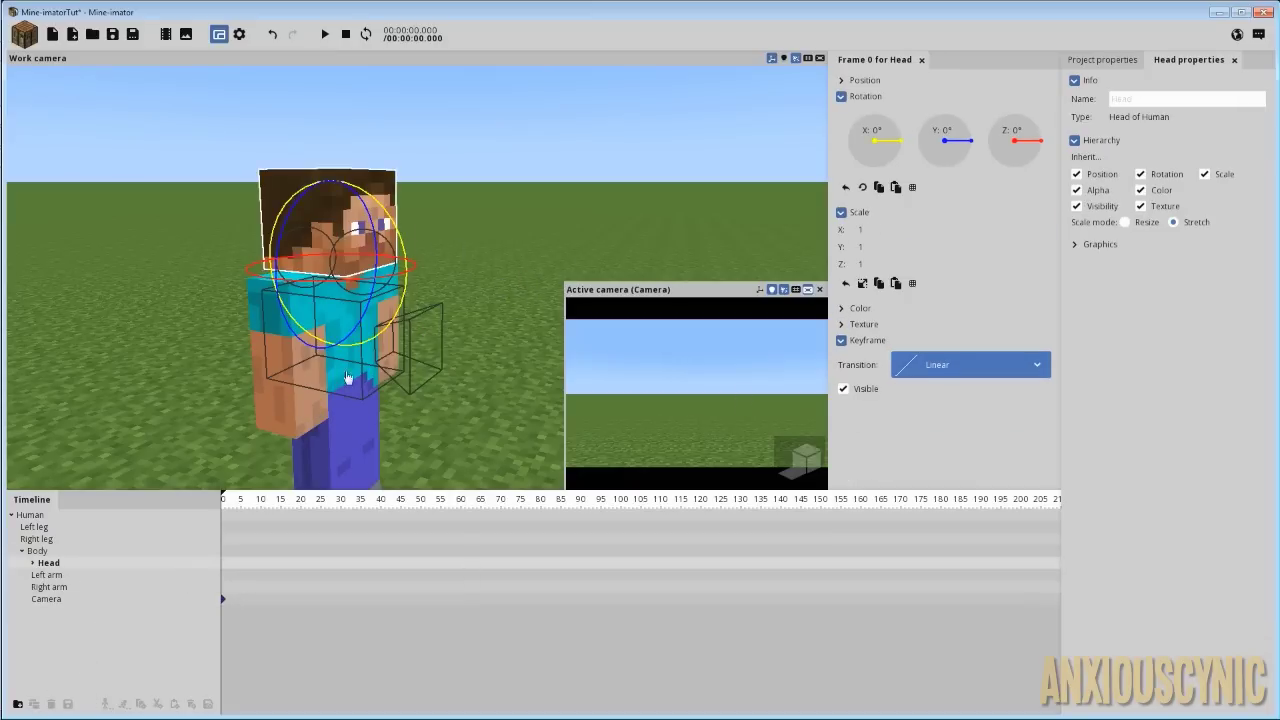
click(868, 394)
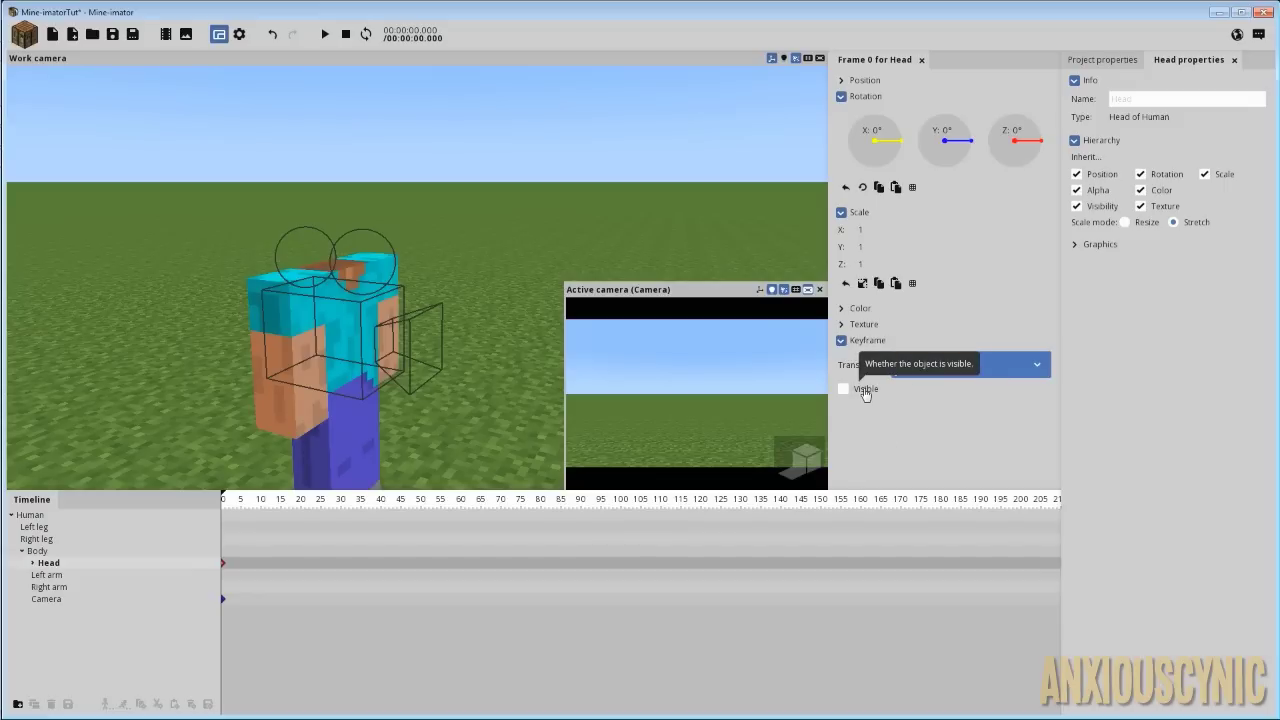
click(868, 390)
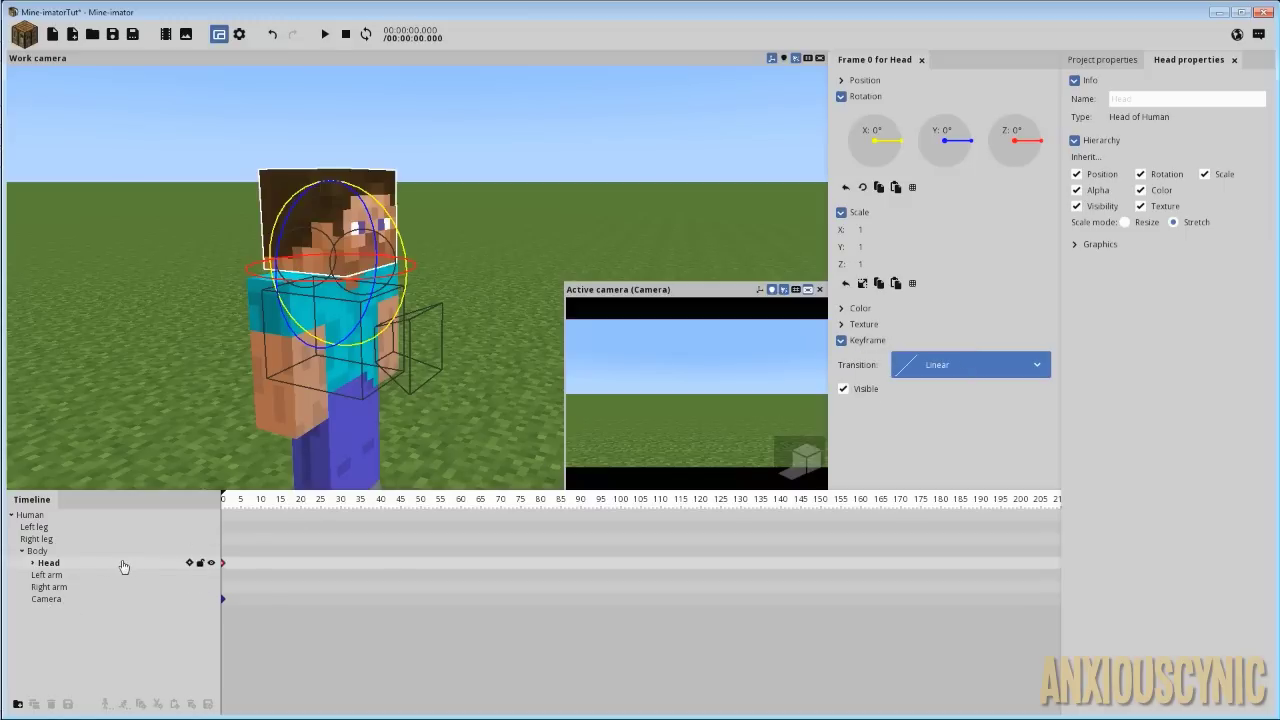
Step: Reparent the camera from Body to Head and expand the Head hierarchy
click(60, 599)
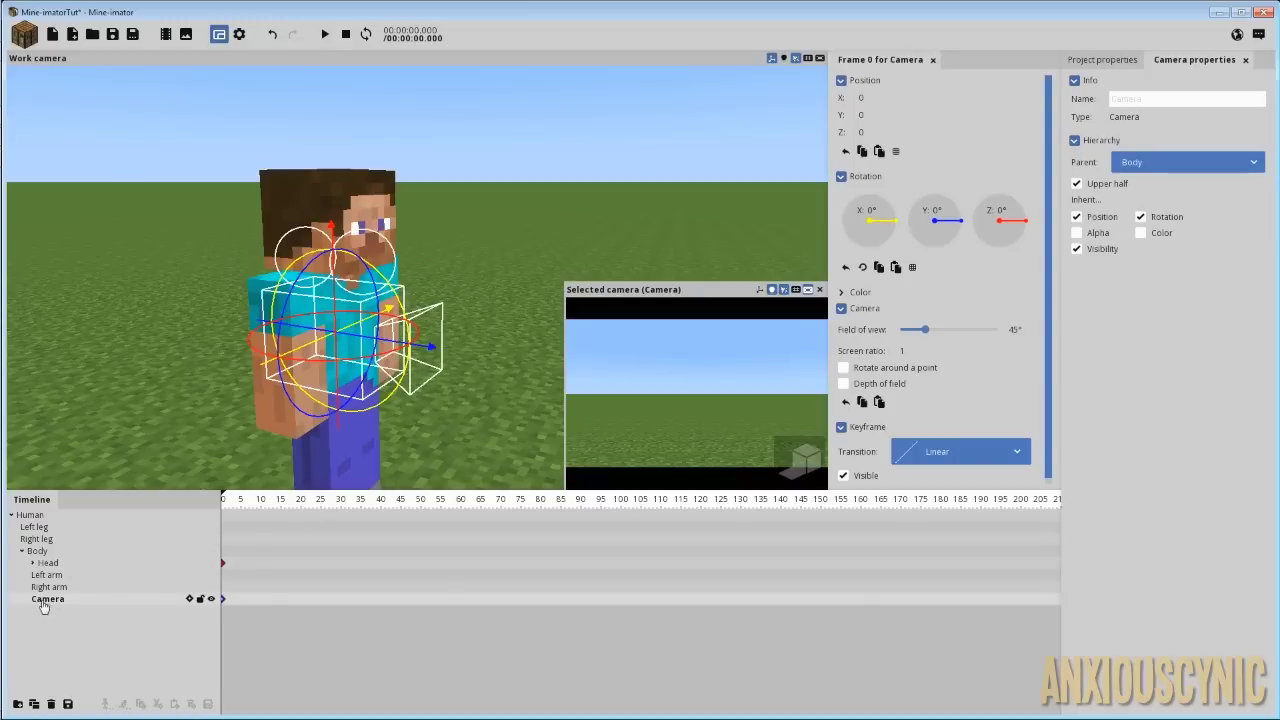
drag(58, 600, 64, 563)
click(33, 563)
Step: Turn the Head to test the attached camera and reset the Head's Z rotation to 0°
click(48, 563)
drag(482, 226, 399, 254)
right_click(1021, 139)
Step: Raise the camera inside the Head and set its Z position to 4
drag(553, 219, 516, 191)
scroll(540, 212, up, 2)
scroll(516, 191, up, 1)
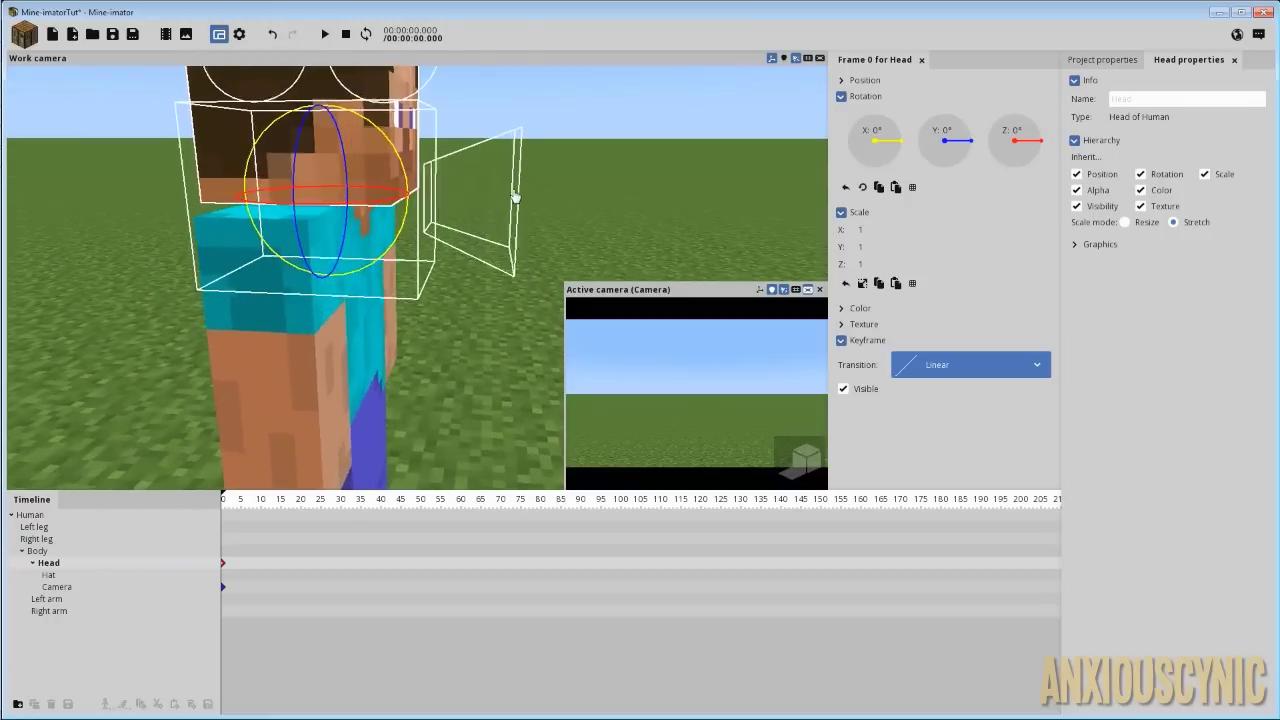
right_drag(516, 190, 516, 172)
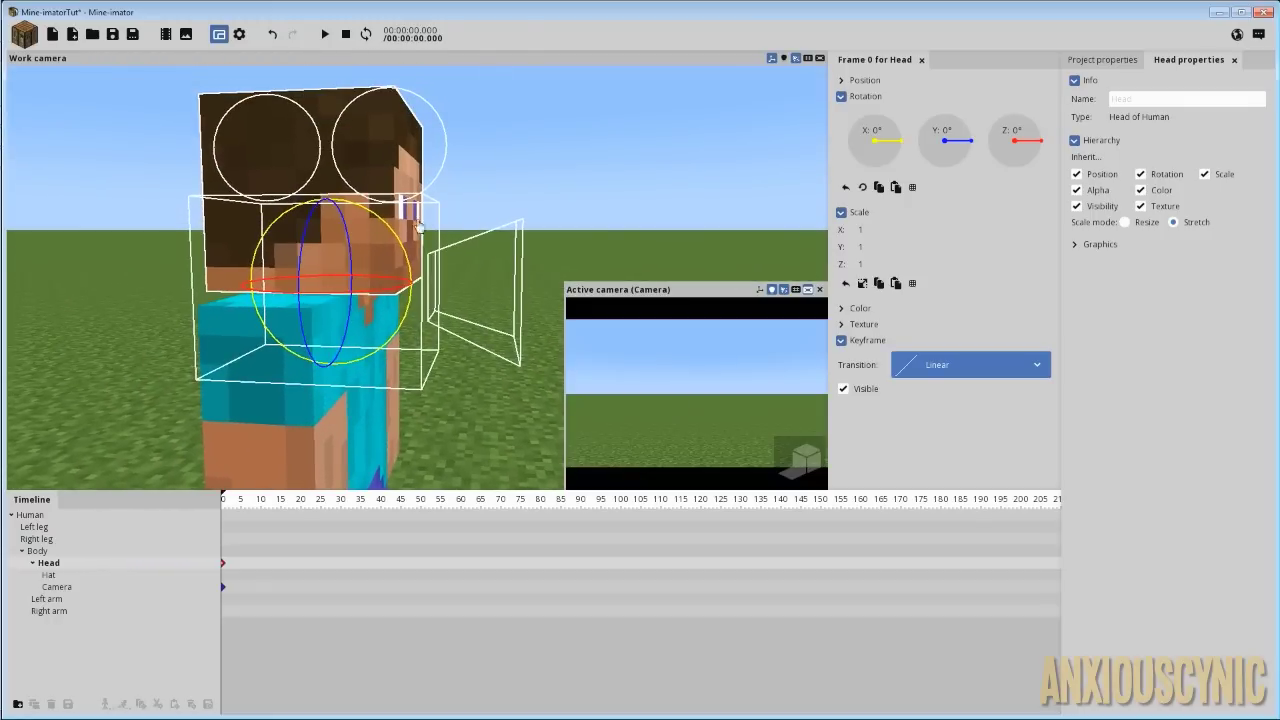
click(92, 587)
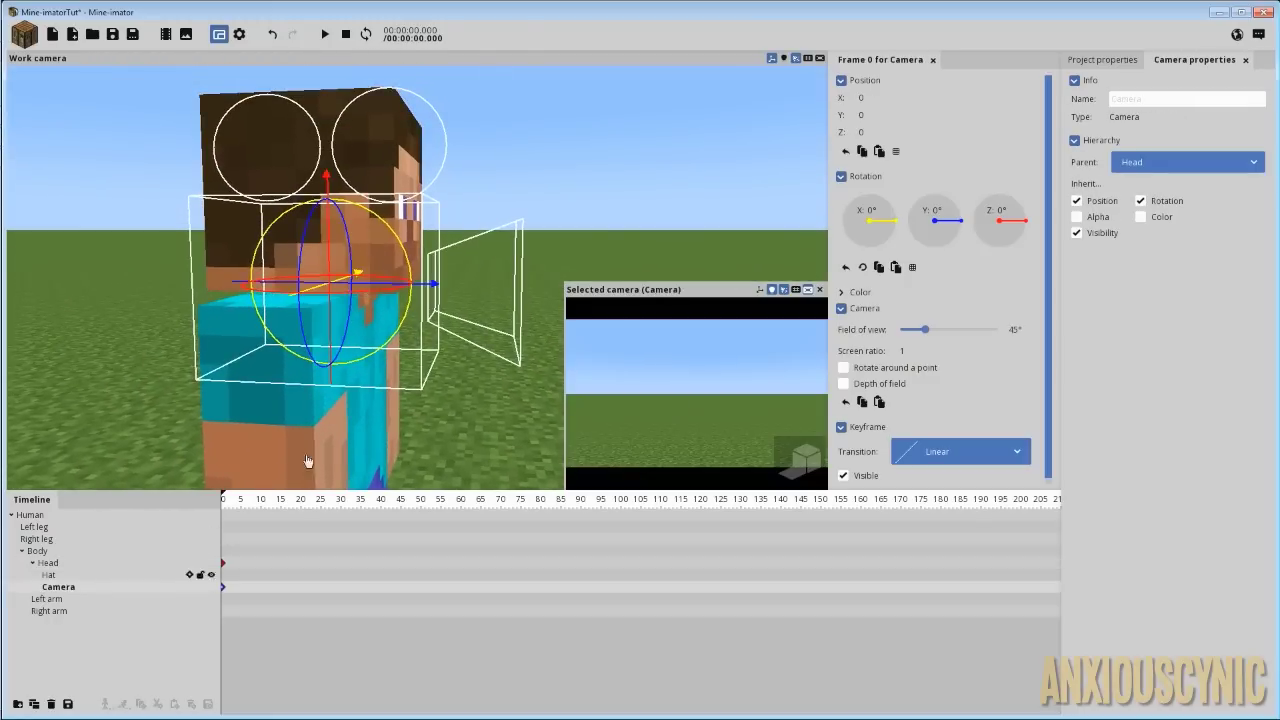
drag(325, 238, 326, 151)
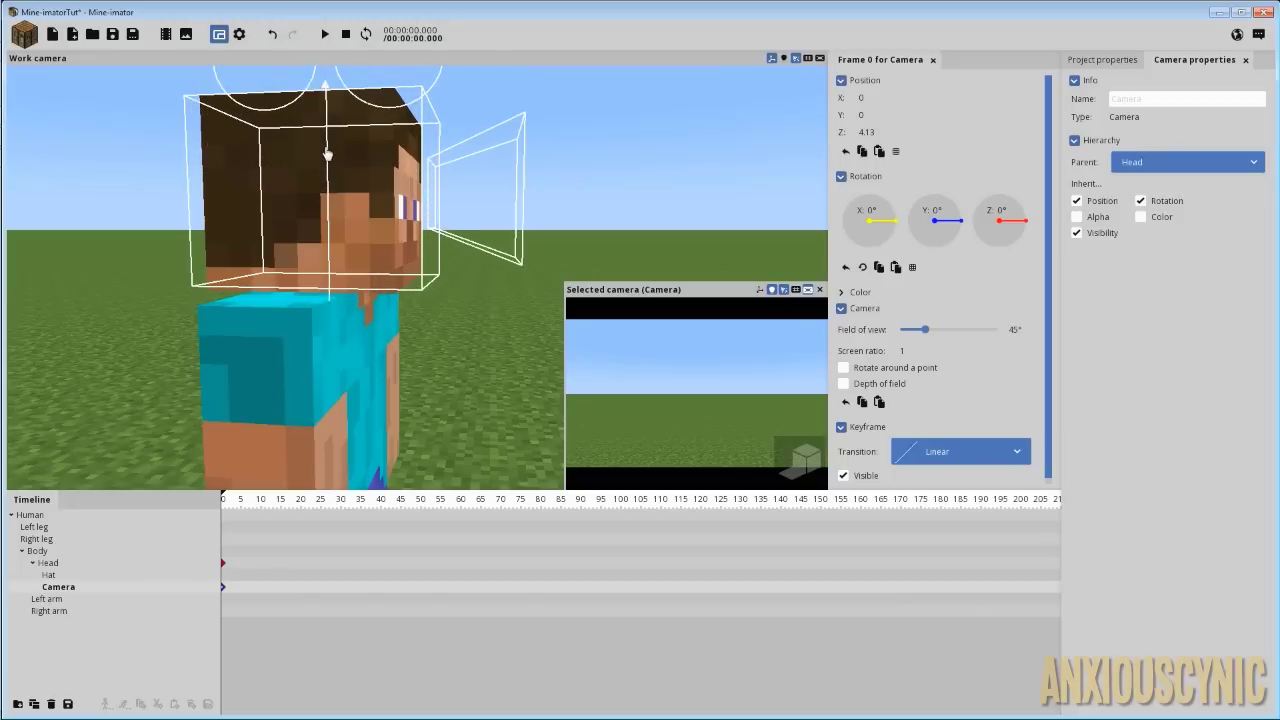
click(868, 136)
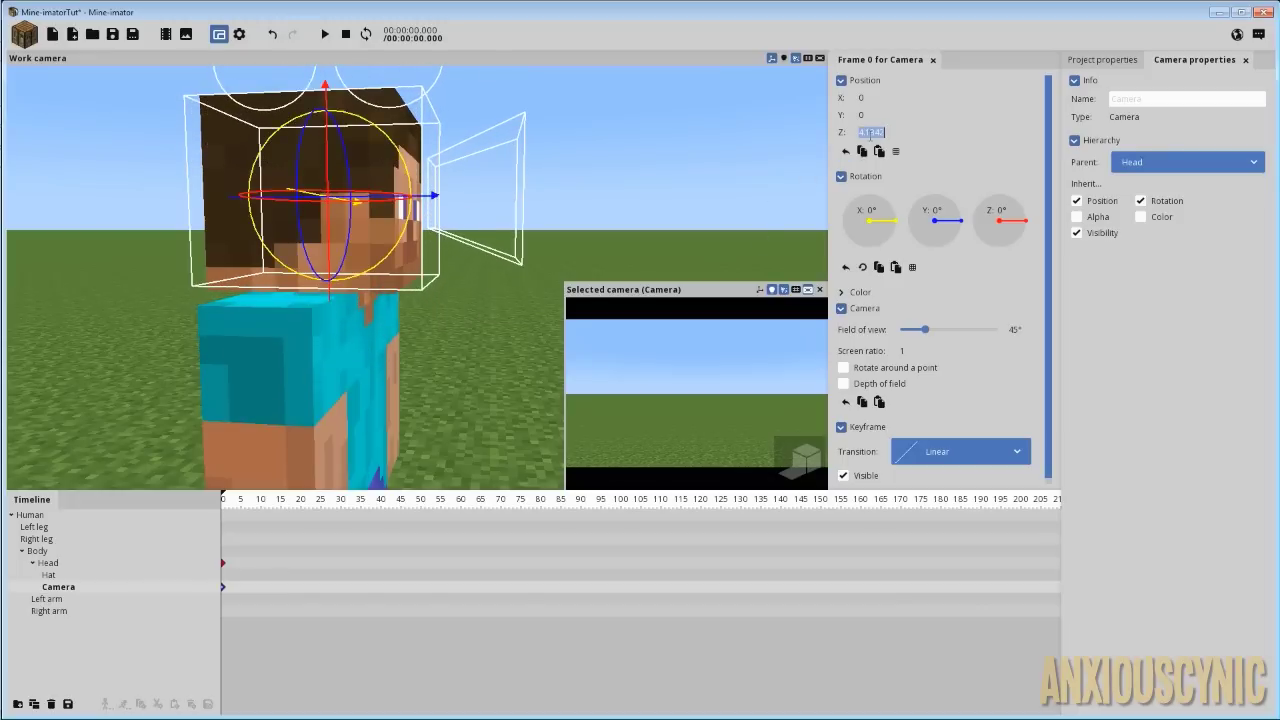
text(4)
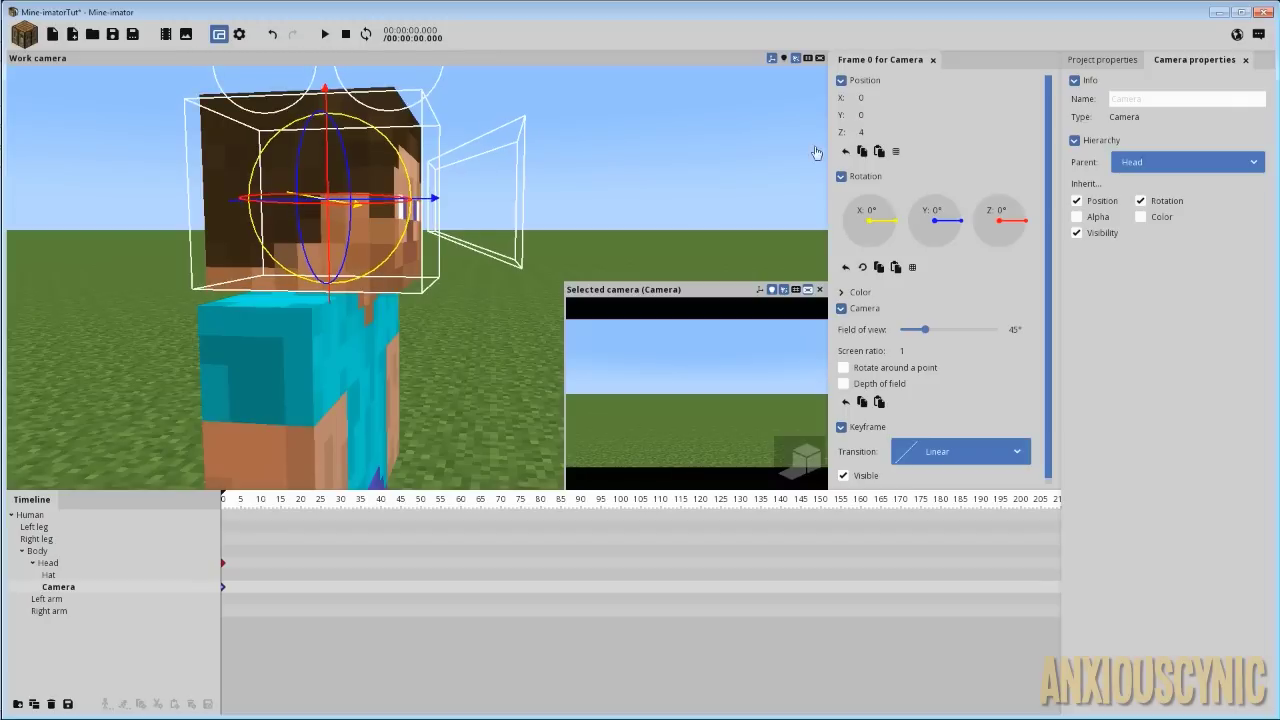
mouse_move(646, 160)
mouse_down()
mouse_move(440, 165)
mouse_move(644, 170)
mouse_up()
right_drag(603, 187, 578, 179)
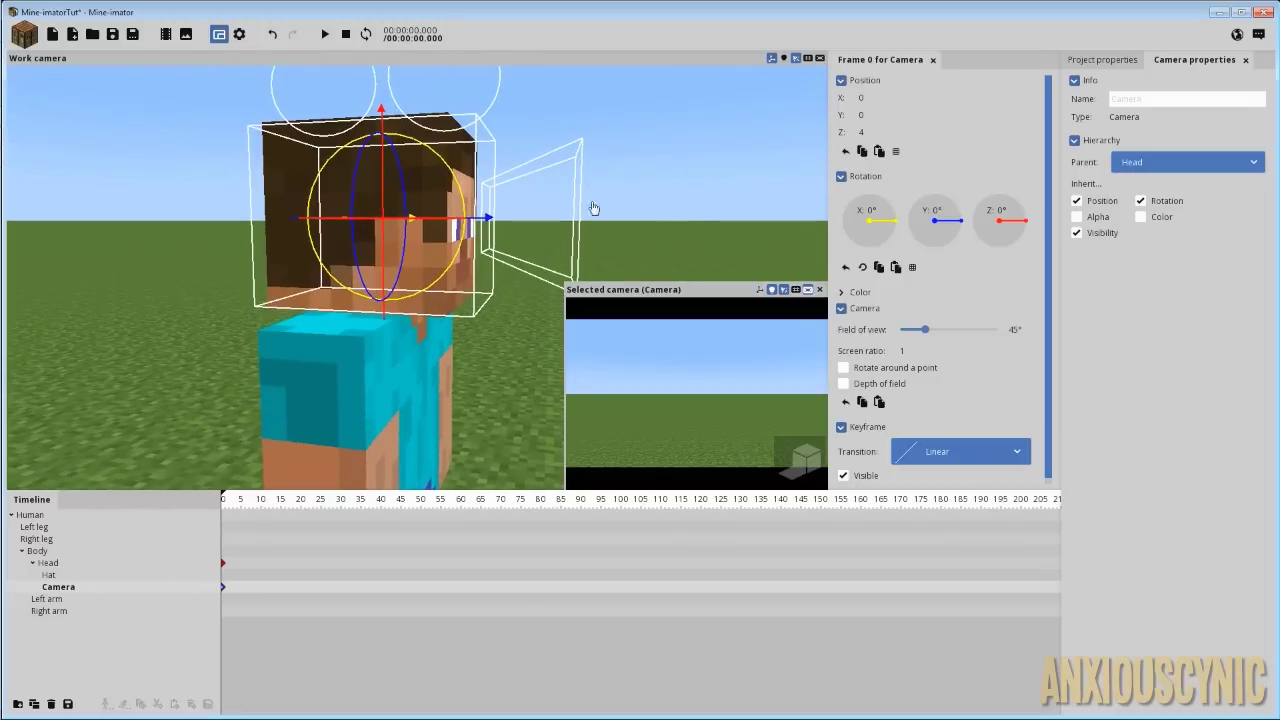
Step: Set the camera's field of view to 55°, test its tilt, and reset its X and Z rotation to 0°
drag(931, 333, 933, 340)
click(1018, 328)
drag(669, 374, 649, 555)
drag(398, 384, 430, 322)
right_click(993, 229)
right_click(854, 221)
Step: Move the camera forward within the Head and set its Y position to 2
drag(575, 164, 406, 217)
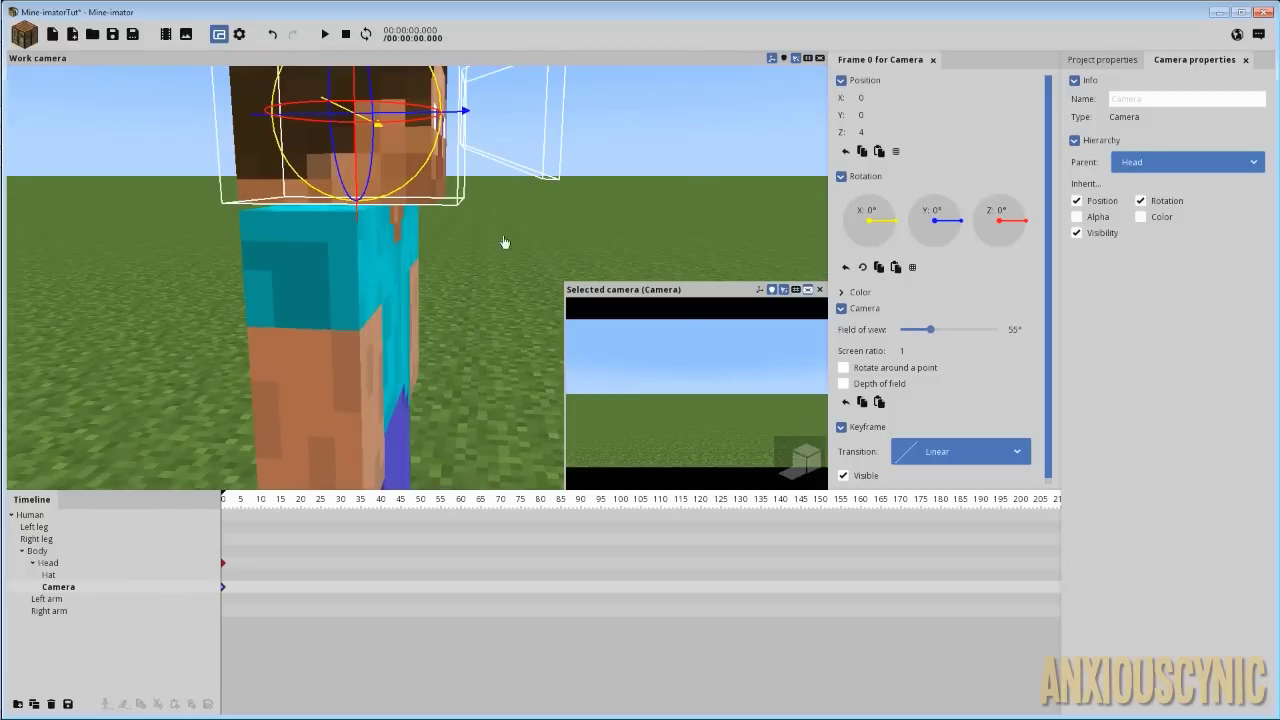
drag(465, 112, 497, 120)
click(878, 116)
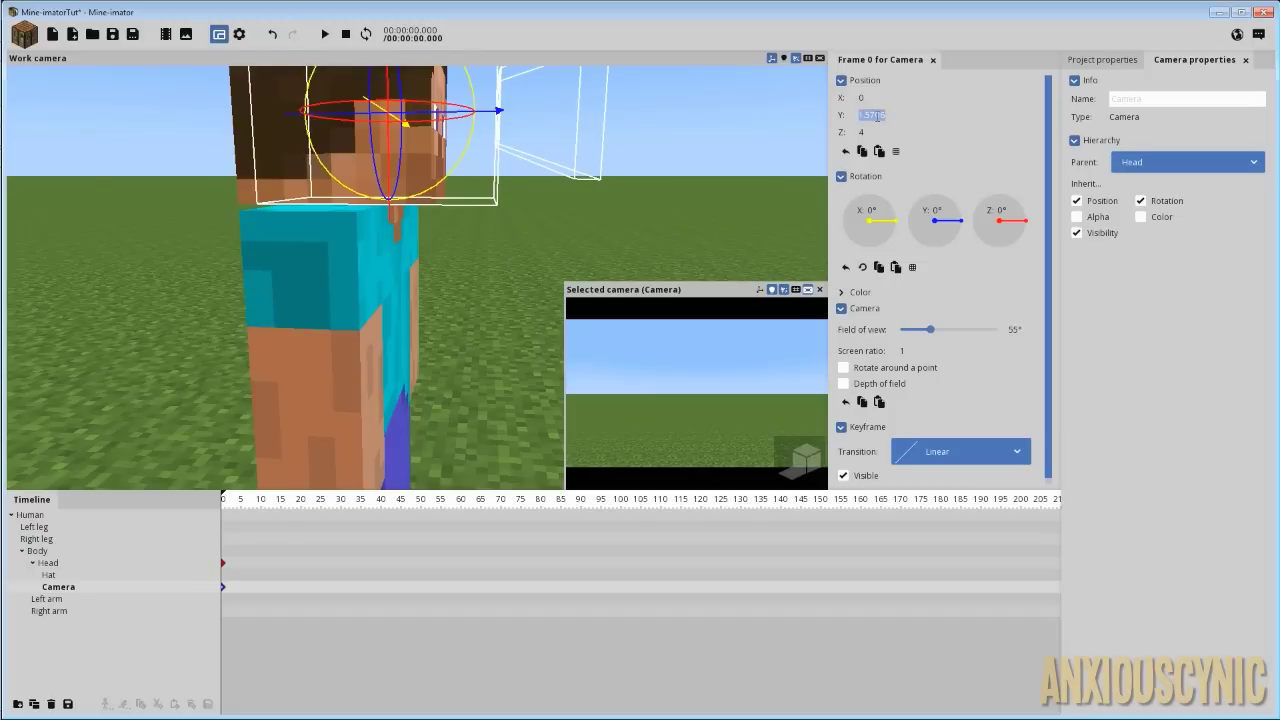
text(2)
Step: Tilt the camera down toward the body, setting its X rotation to 90° and its Z rotation to 0°
drag(697, 360, 697, 446)
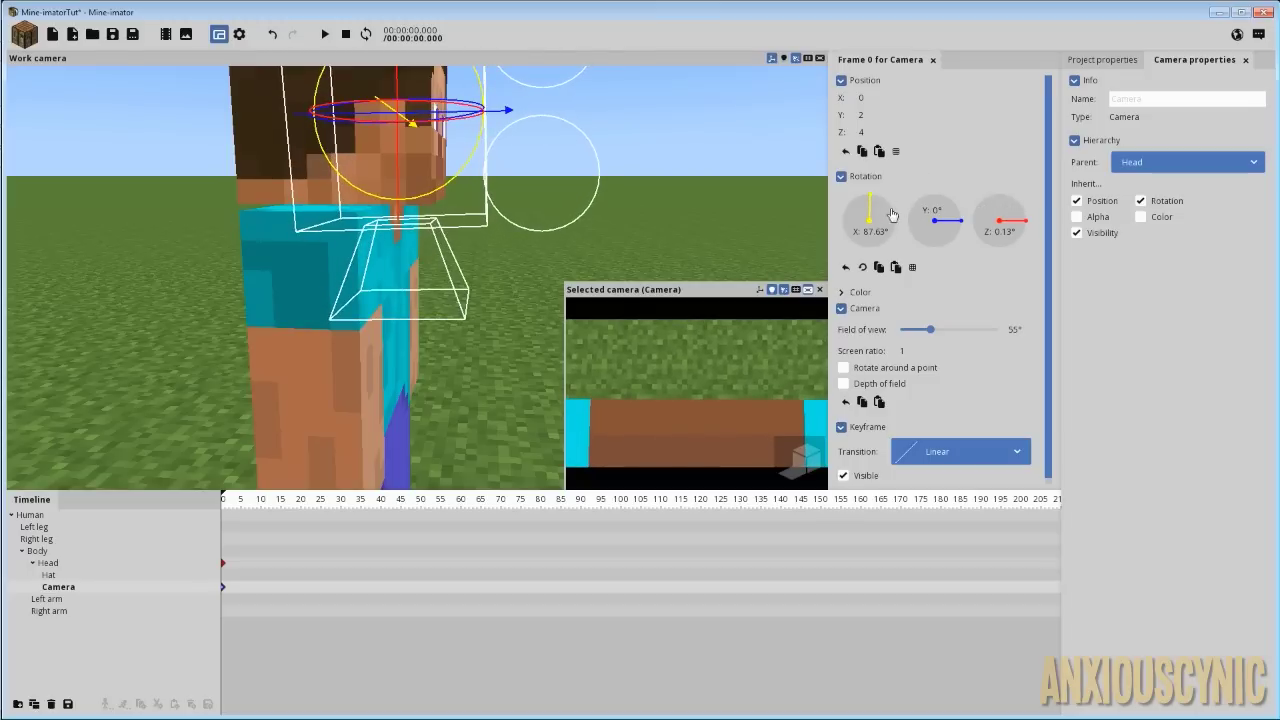
right_click(1009, 237)
click(879, 231)
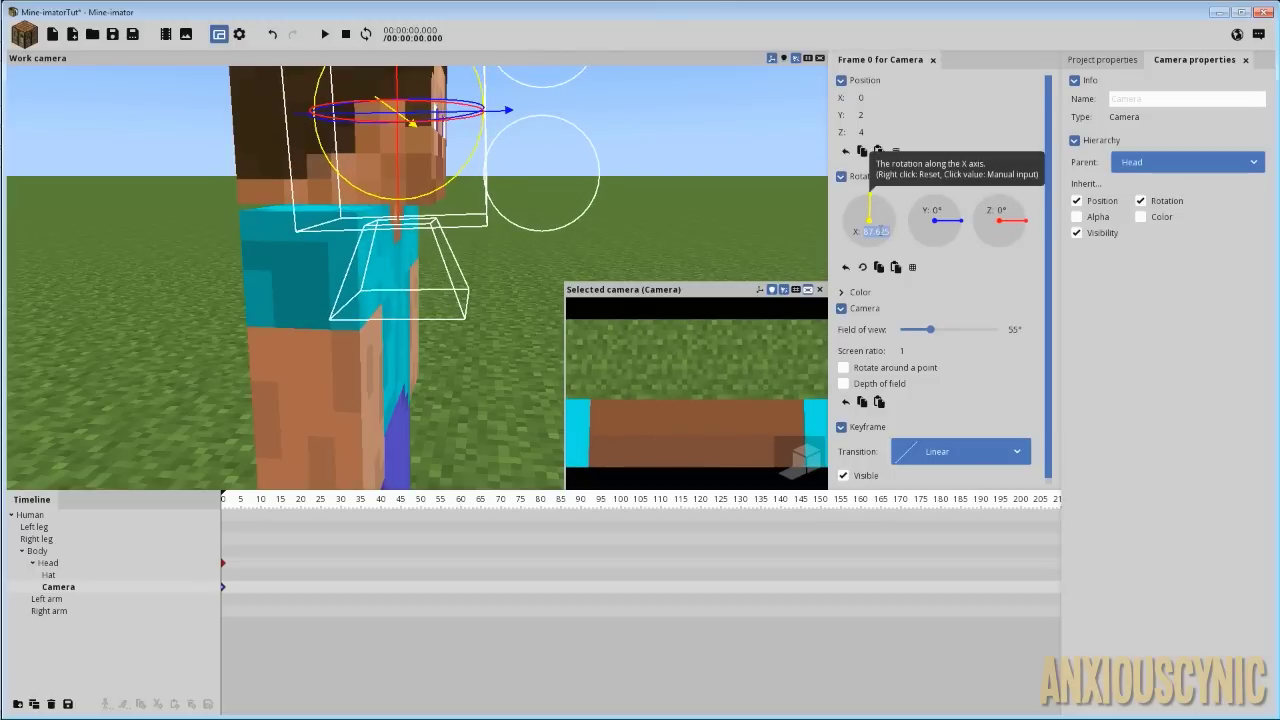
text(90)
Step: Shift the camera toward the front of the face, test the downward view, and set its Y position to 3.8
drag(500, 114, 549, 128)
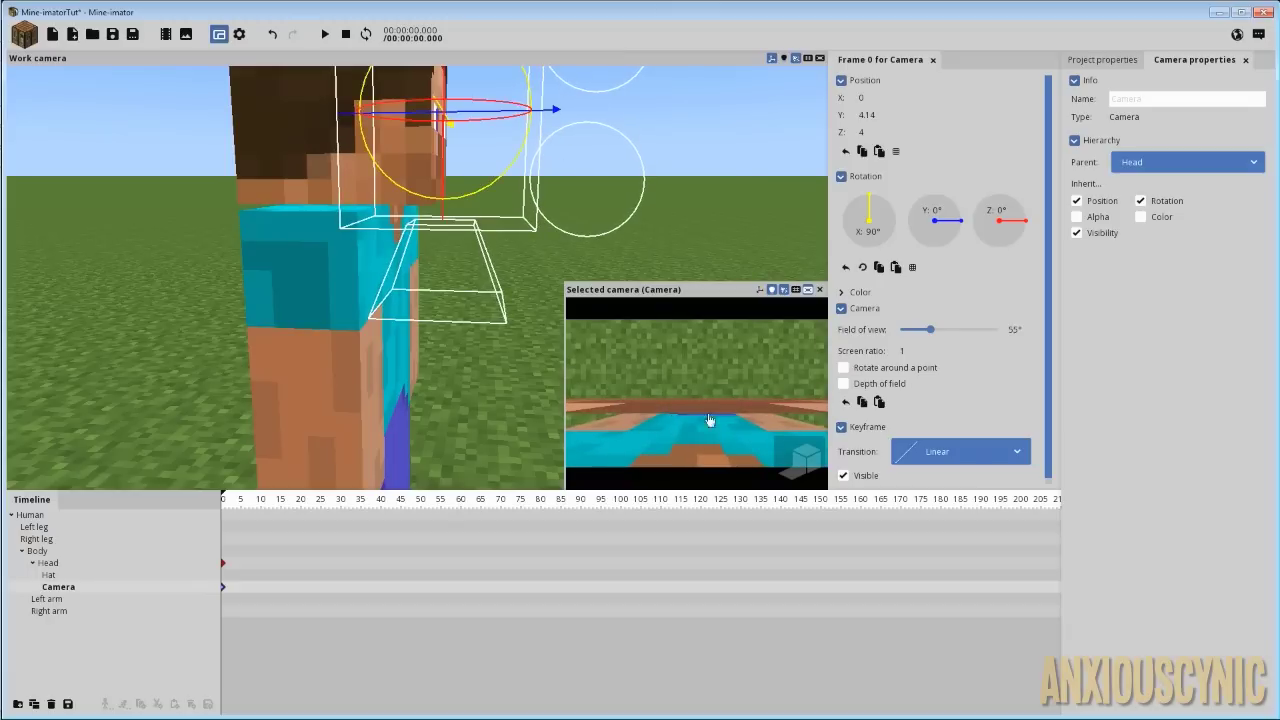
drag(641, 157, 562, 123)
drag(713, 397, 713, 365)
click(871, 116)
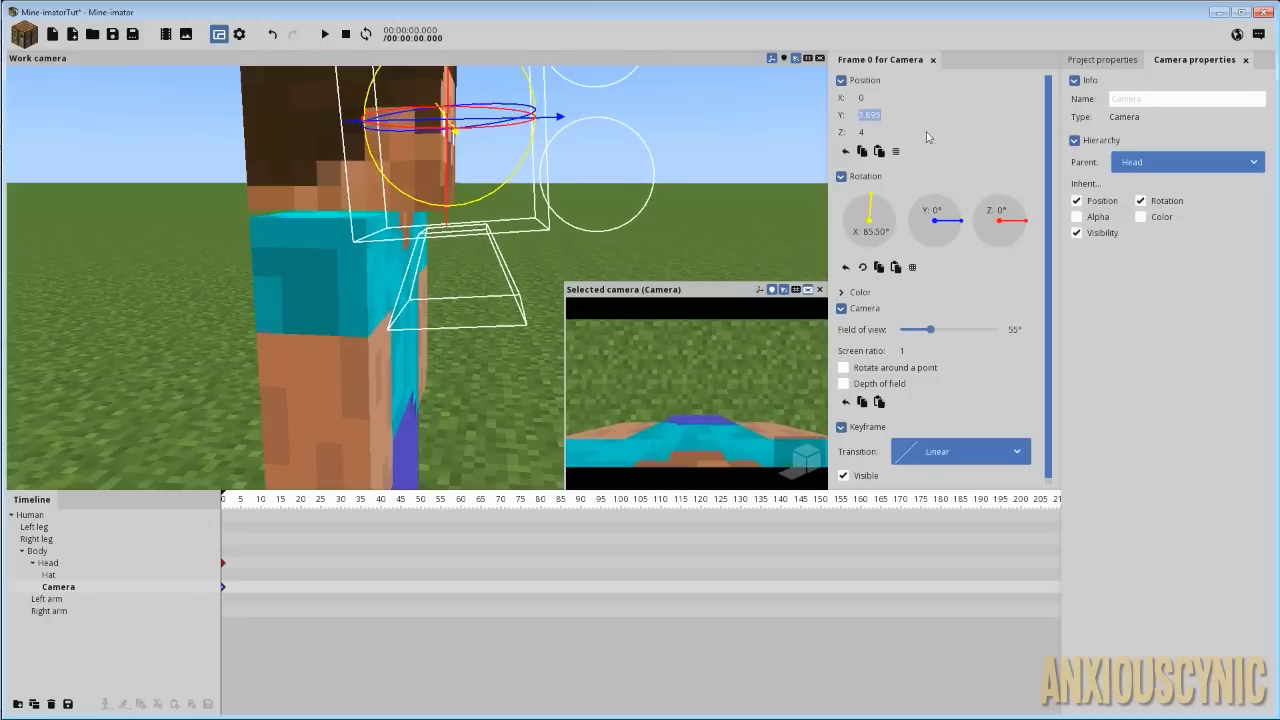
text(3)
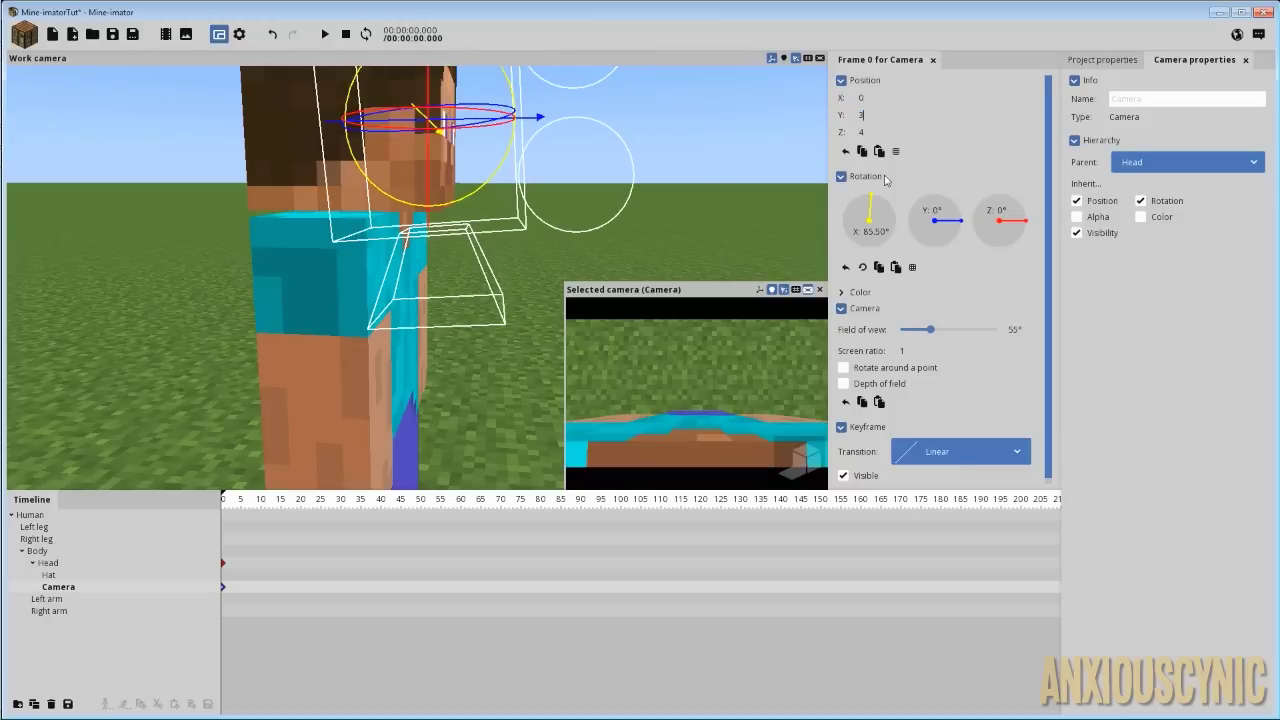
text(.8)
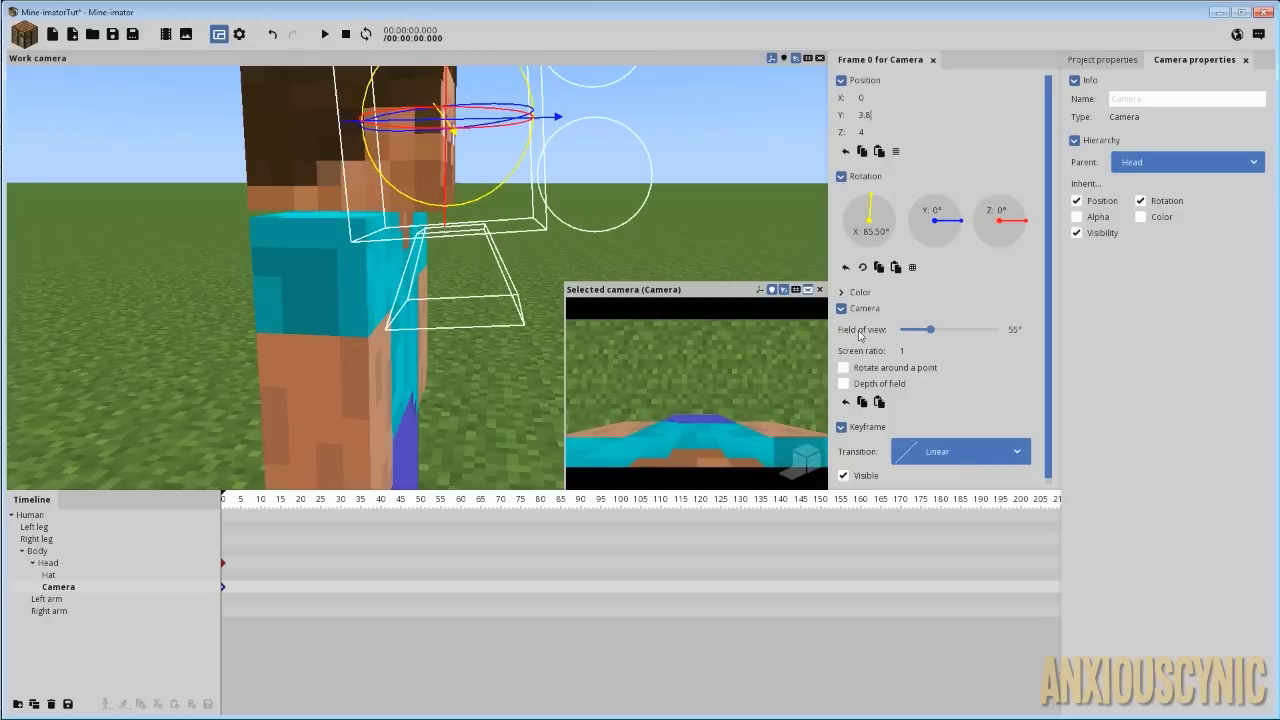
Step: Test looking around through the camera and reset its X and Z rotation to 0°
drag(775, 381, 775, 335)
right_click(995, 219)
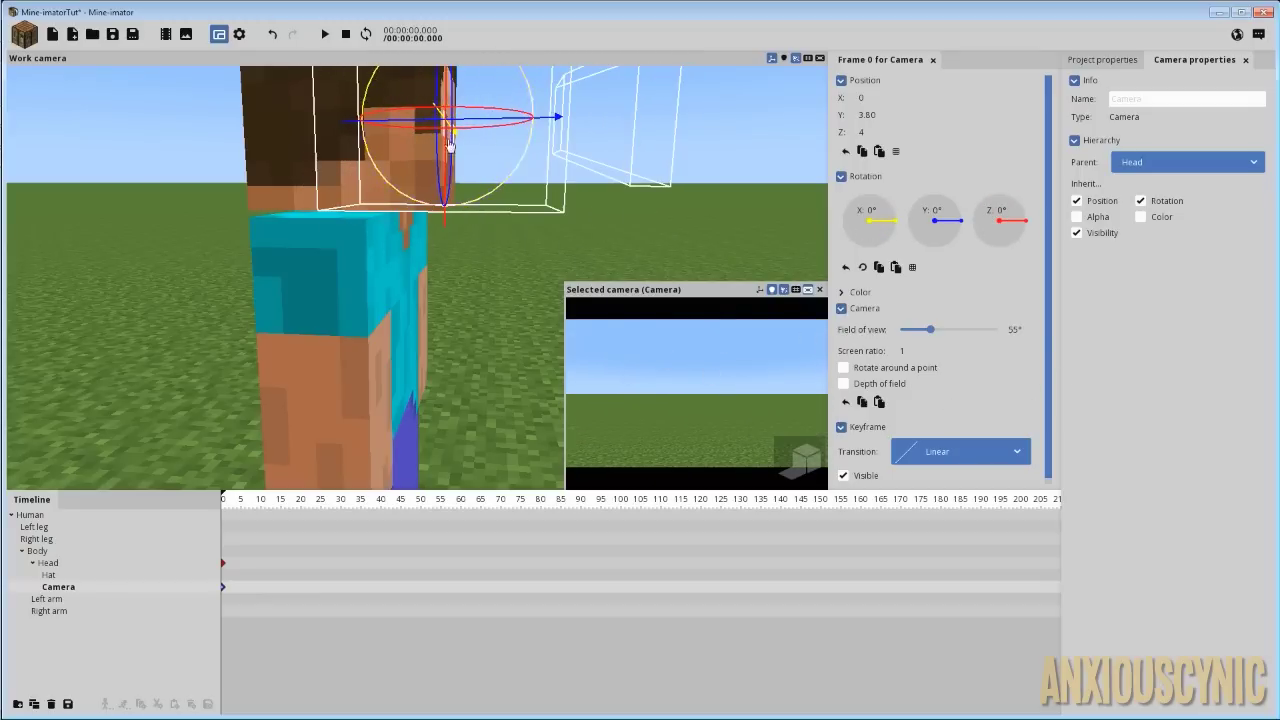
mouse_move(697, 360)
mouse_down()
mouse_move(712, 453)
mouse_move(660, 449)
mouse_move(730, 444)
mouse_move(709, 426)
mouse_move(704, 436)
mouse_move(696, 364)
mouse_up()
right_click(882, 218)
right_click(991, 235)
Step: Lower the camera to the character's eye level by setting its Z position to 3.5
right_drag(552, 230, 566, 171)
scroll(566, 171, up, 2)
scroll(566, 187, down, 4)
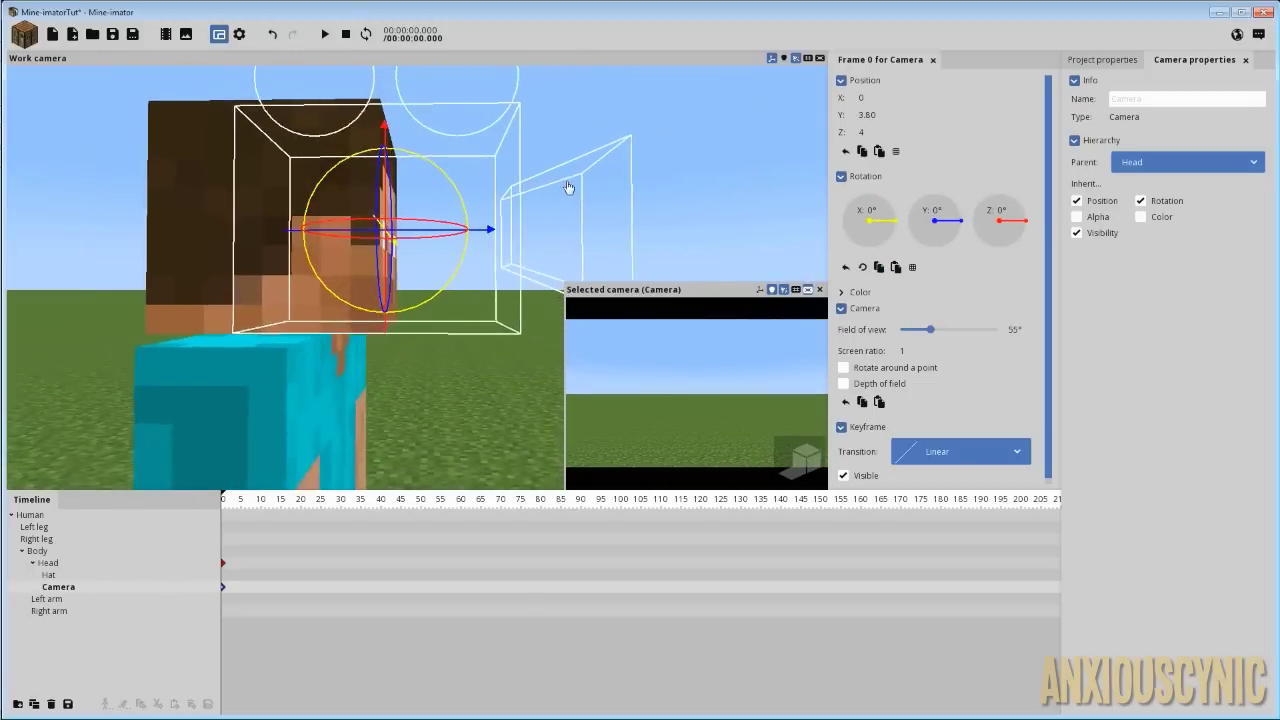
drag(566, 189, 592, 226)
drag(380, 76, 380, 91)
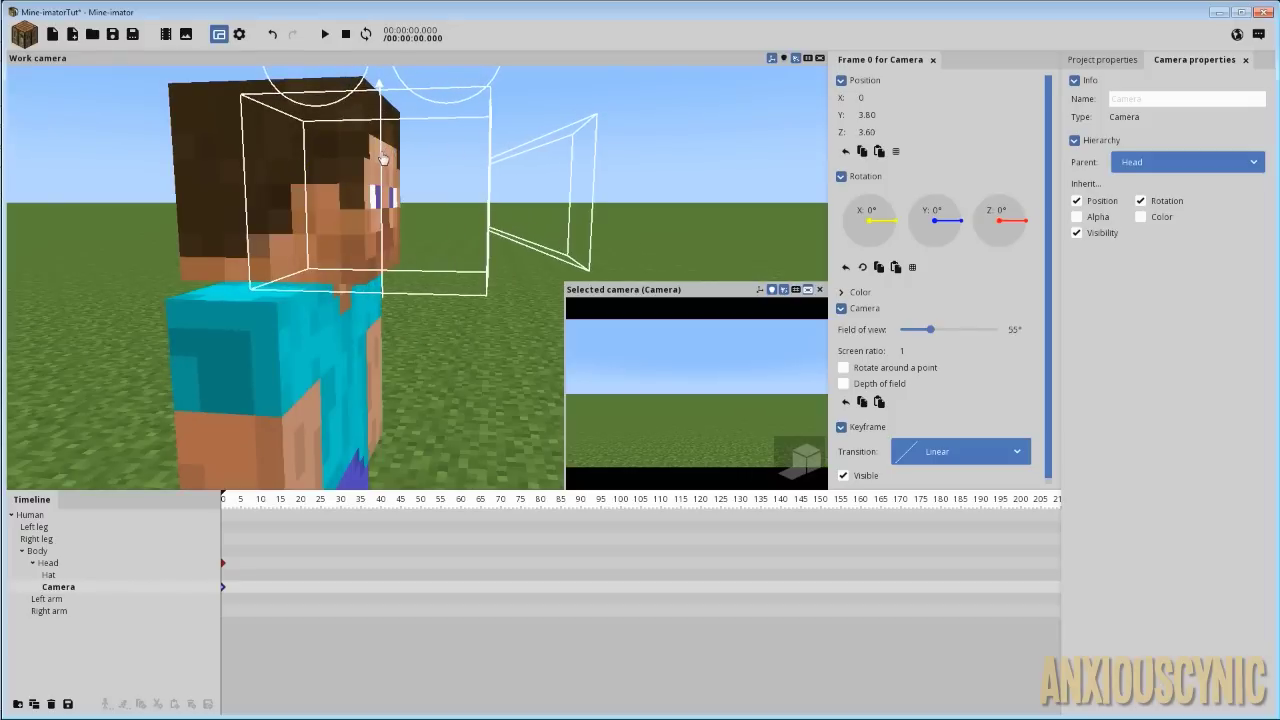
text(3.5)
drag(581, 174, 562, 182)
scroll(562, 182, up, 5)
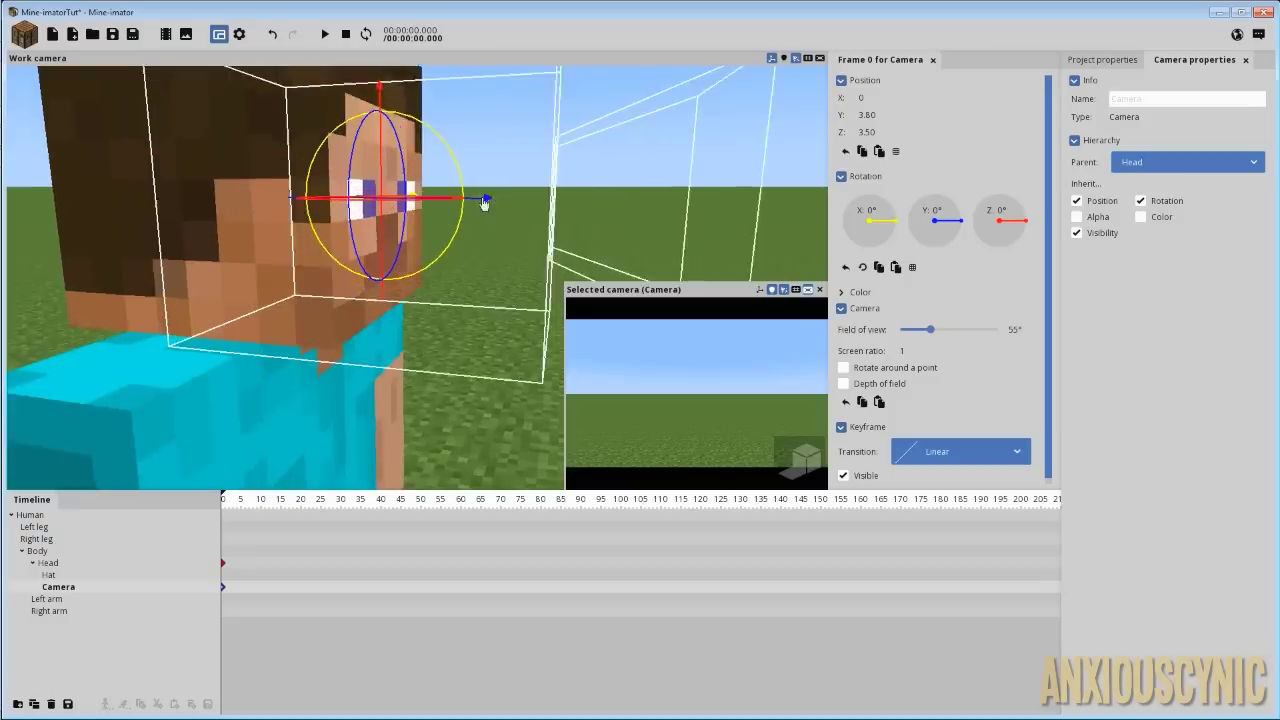
key(s)
right_drag(529, 200, 519, 201)
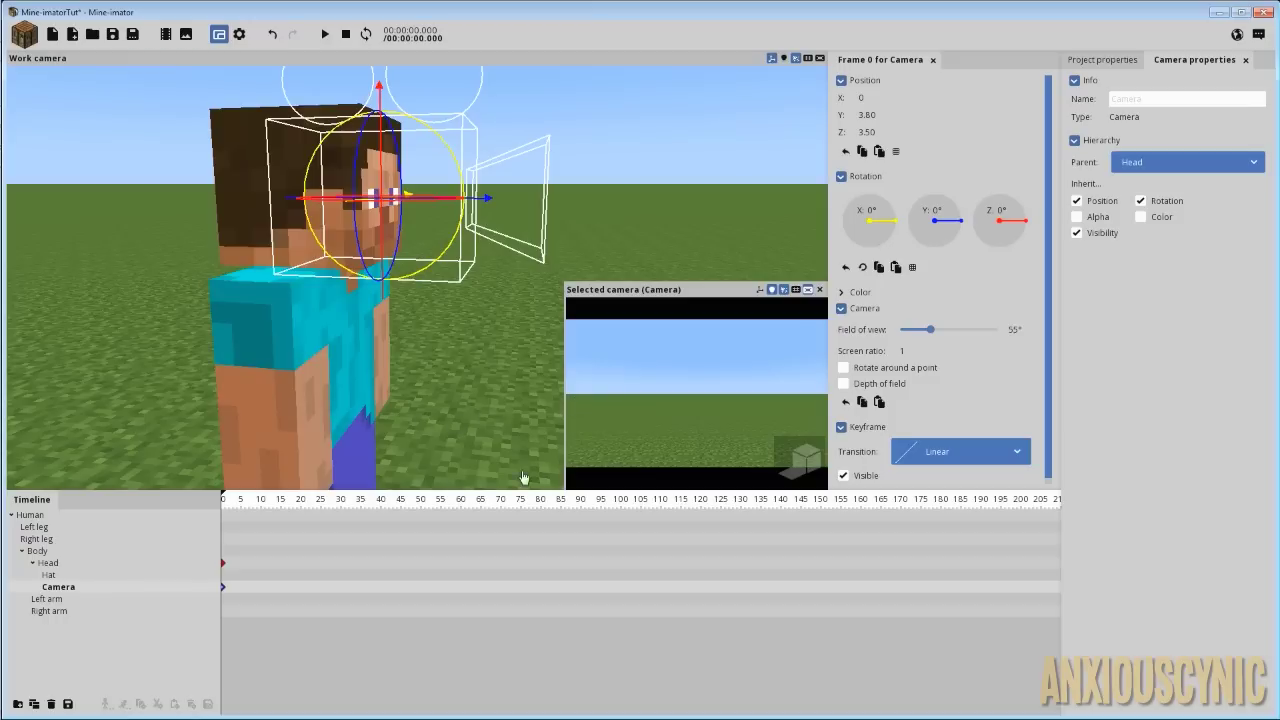
Step: Keyframe the camera rotation at frame 5 (about X 11°, Z -6.25°) and frame 10 (about X 1.88°, Z 4.5°)
click(244, 507)
ctrl+scroll(253, 539, up, 5)
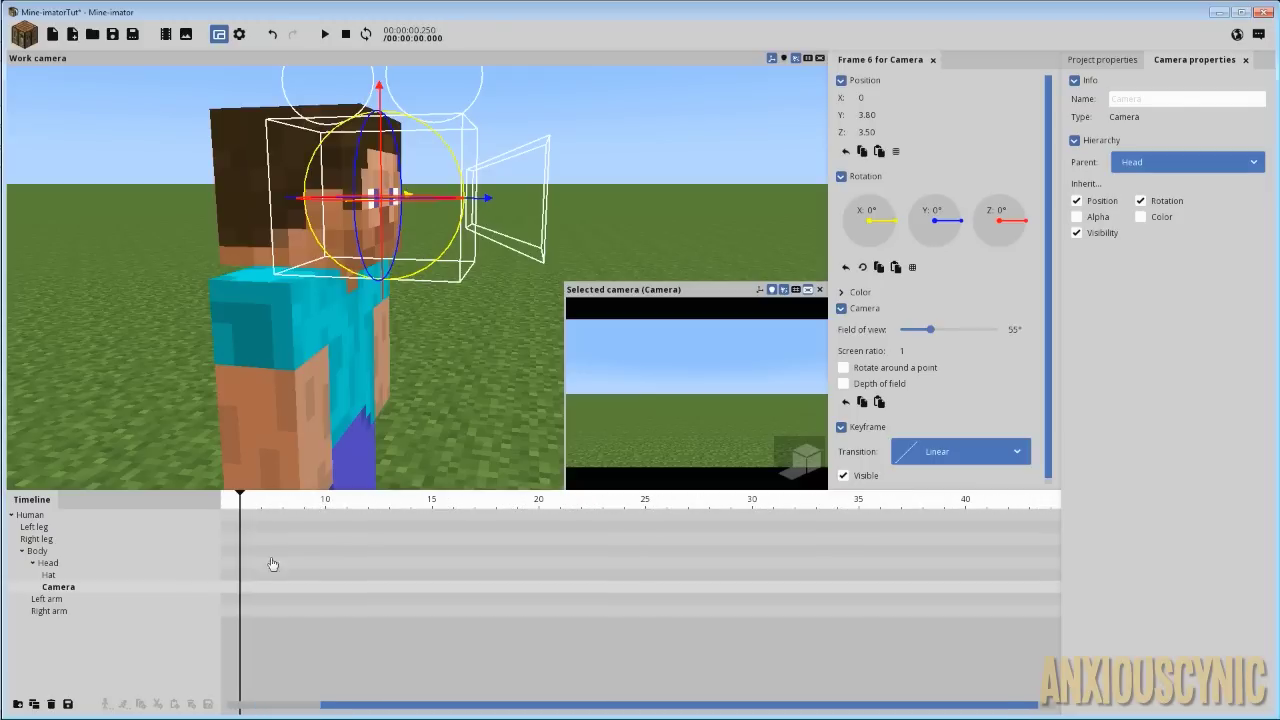
drag(360, 714, 268, 714)
click(330, 505)
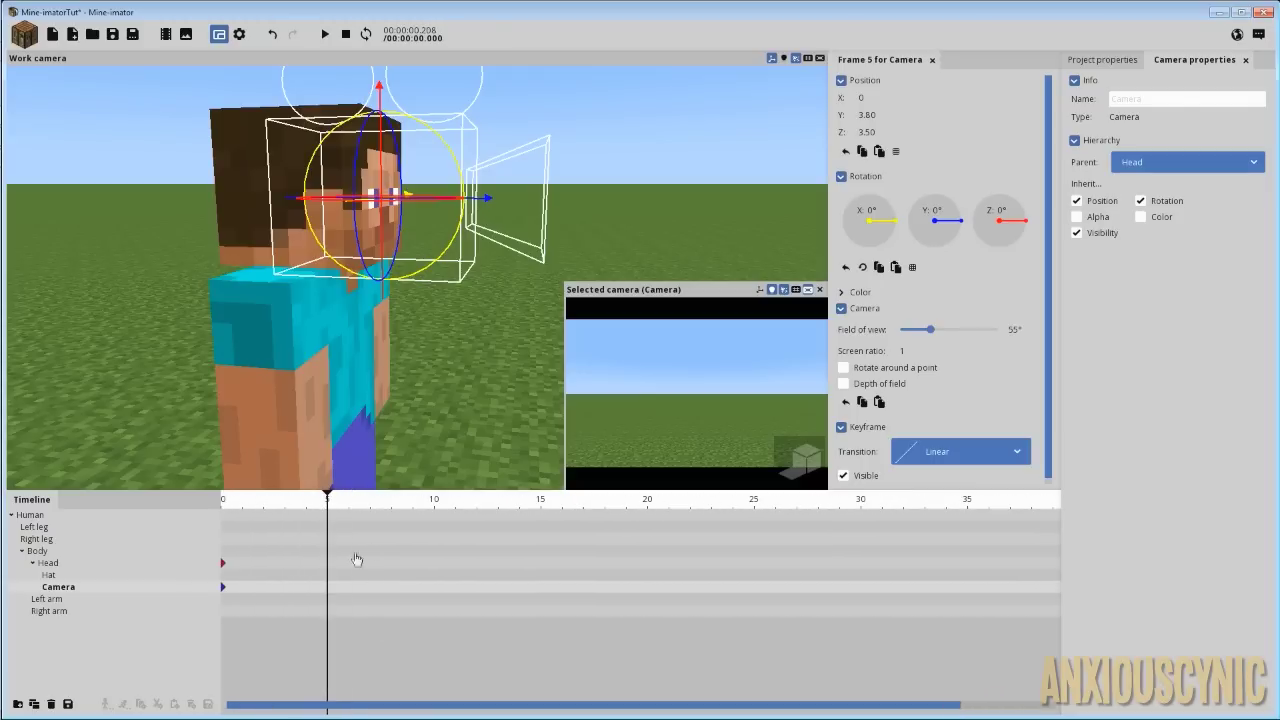
drag(727, 393, 777, 480)
click(436, 505)
right_drag(709, 388, 709, 388)
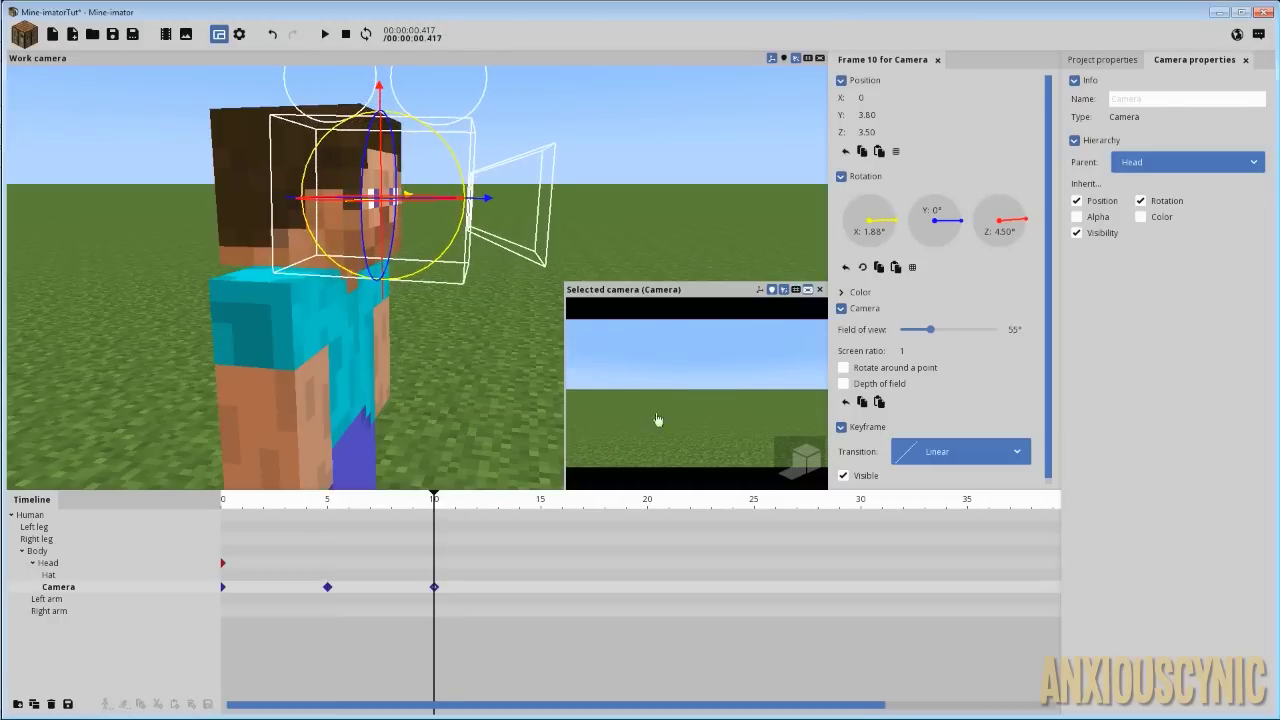
Step: Enlarge the camera preview and keyframe different camera rotations at frame 15 and frame 20 (about X 7.63°, Z 3.25° at frame 20)
drag(561, 281, 403, 210)
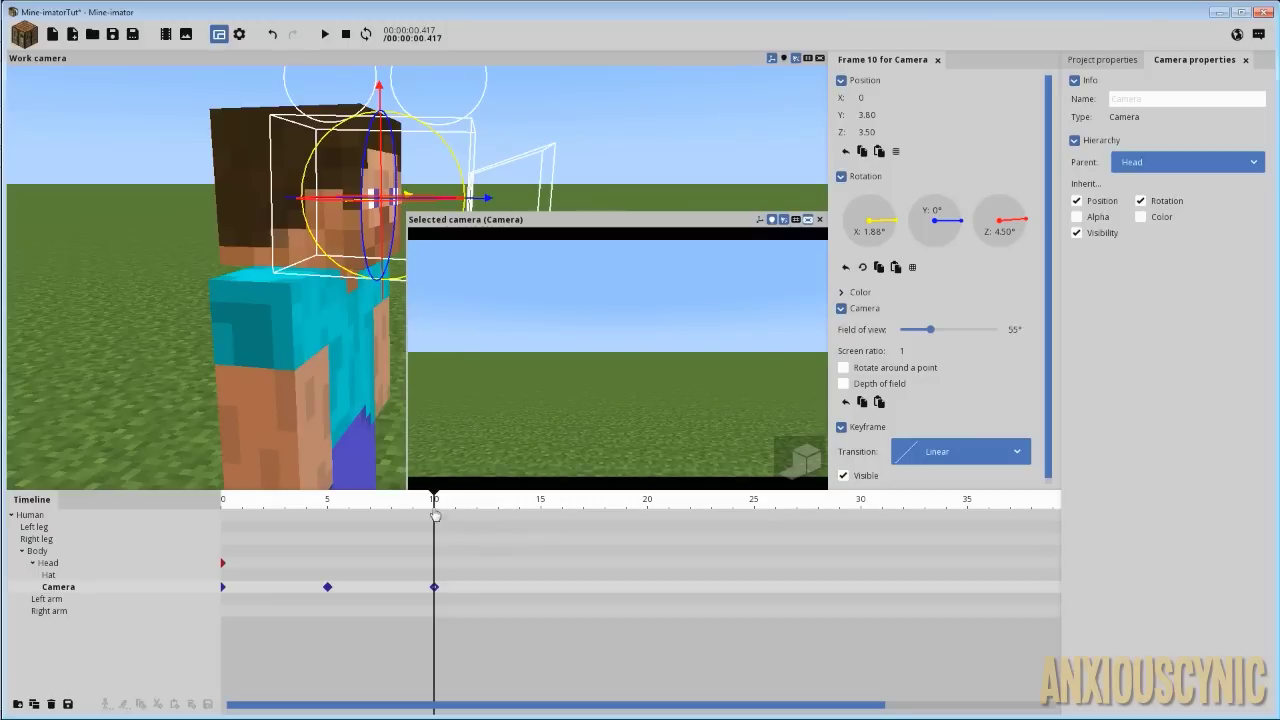
click(541, 505)
drag(686, 394, 736, 378)
click(652, 583)
drag(550, 412, 507, 459)
Step: Play the camera shake from the start of the timeline to check the motion
click(257, 500)
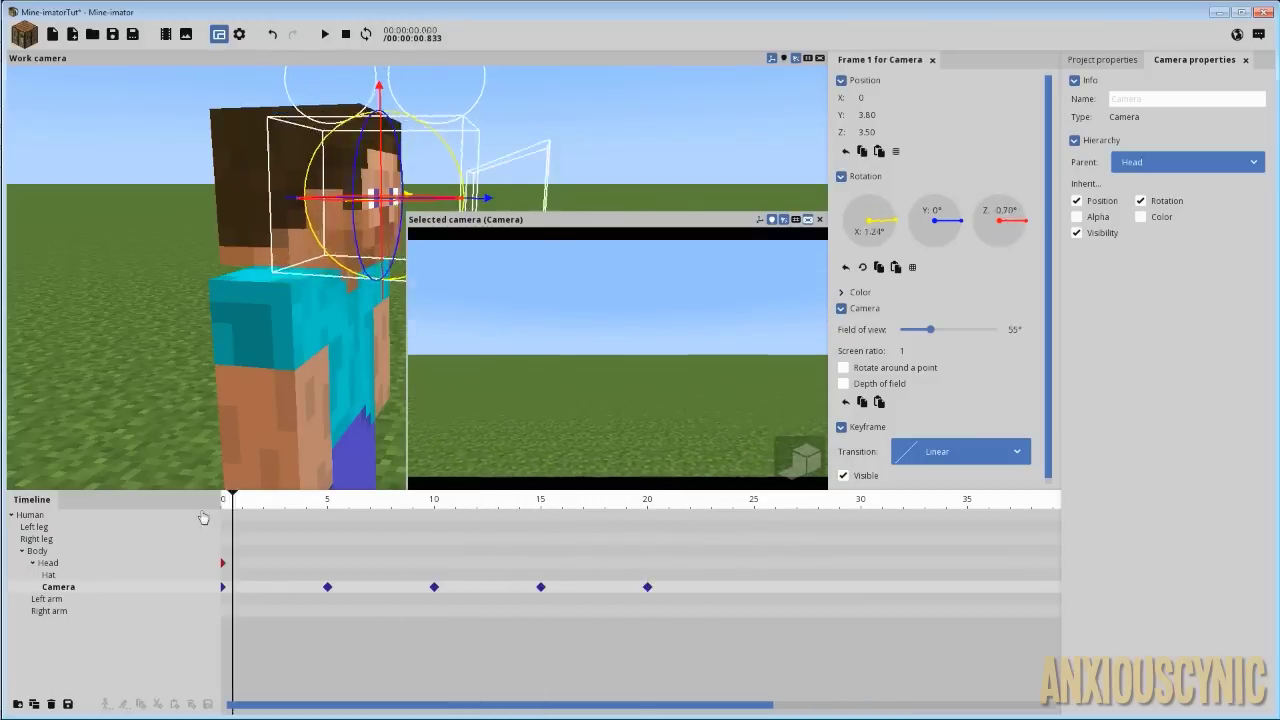
key(space)
key(space)
key(space)
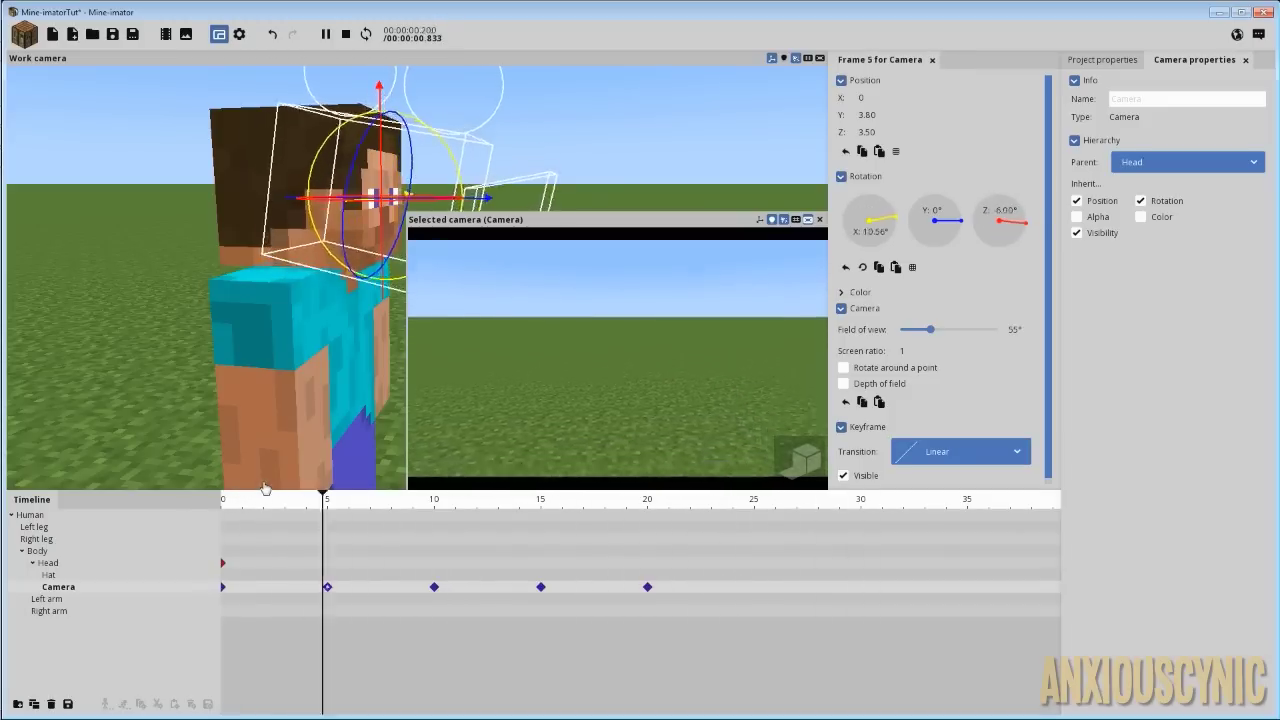
key(space)
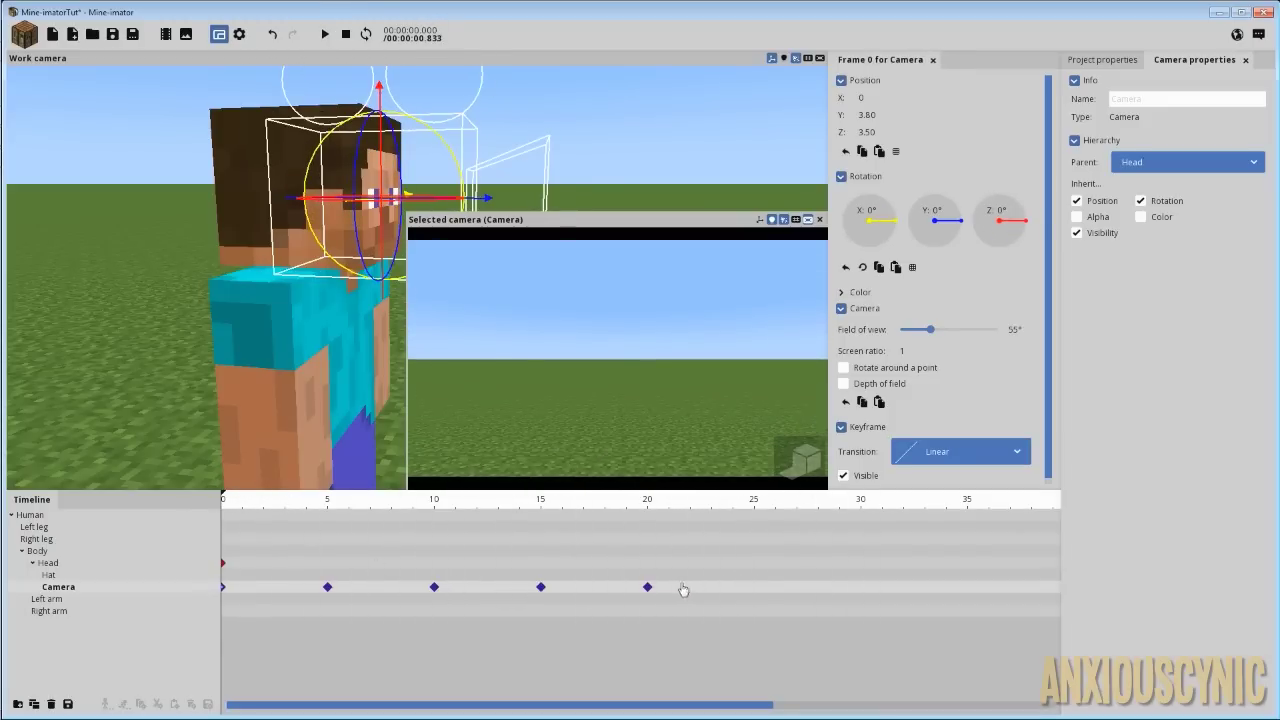
Step: Apply the Ease in and out (sine) transition to all camera keyframes and preview the motion
drag(670, 588, 218, 606)
click(960, 451)
scroll(968, 540, down, 1)
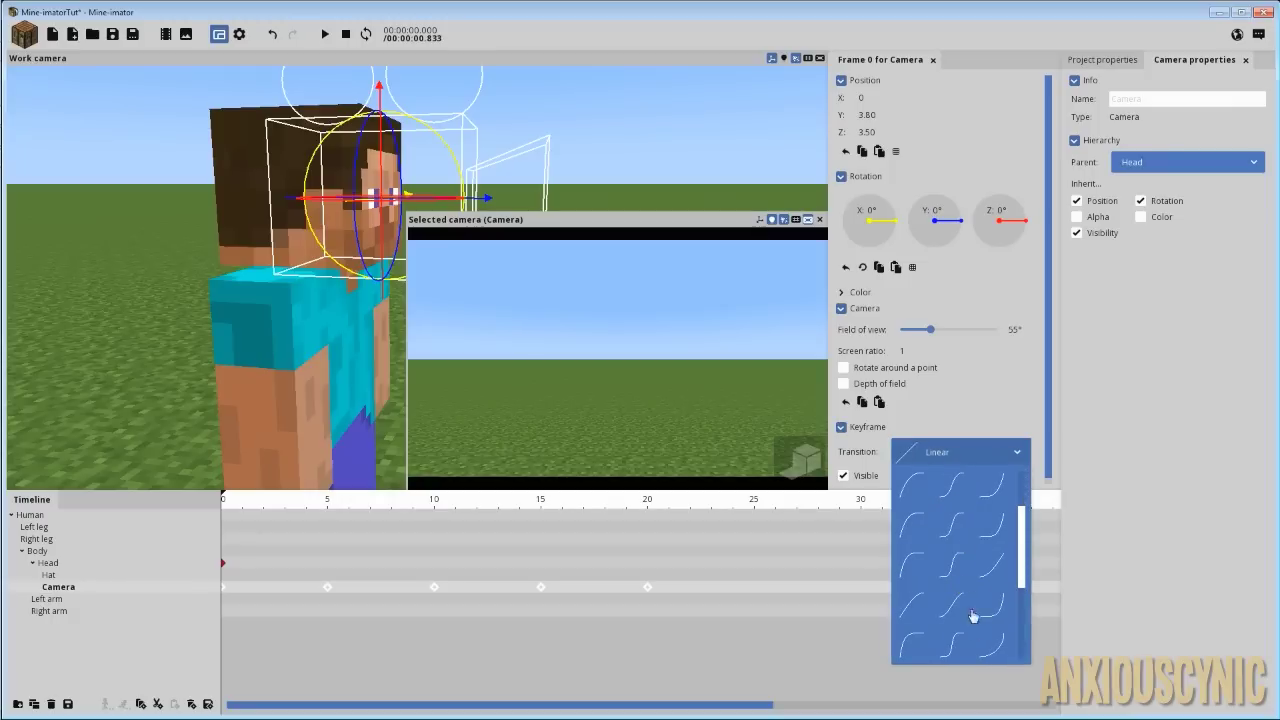
click(952, 605)
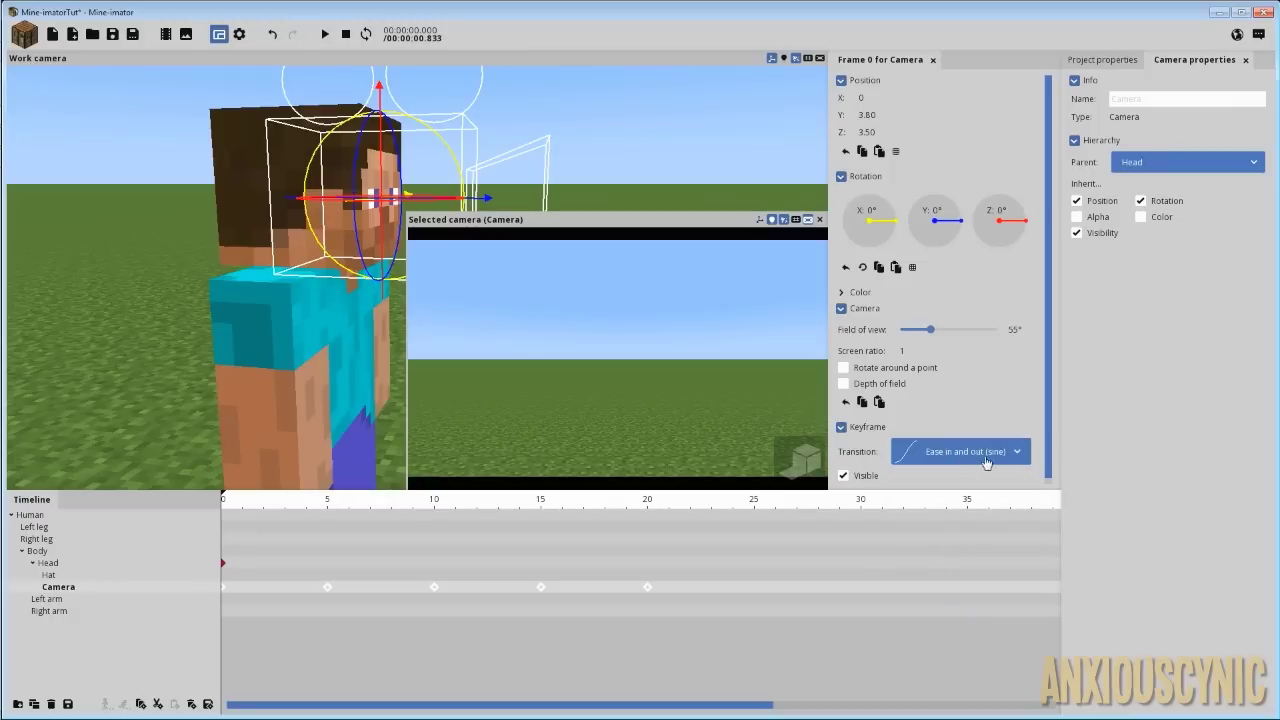
key(space)
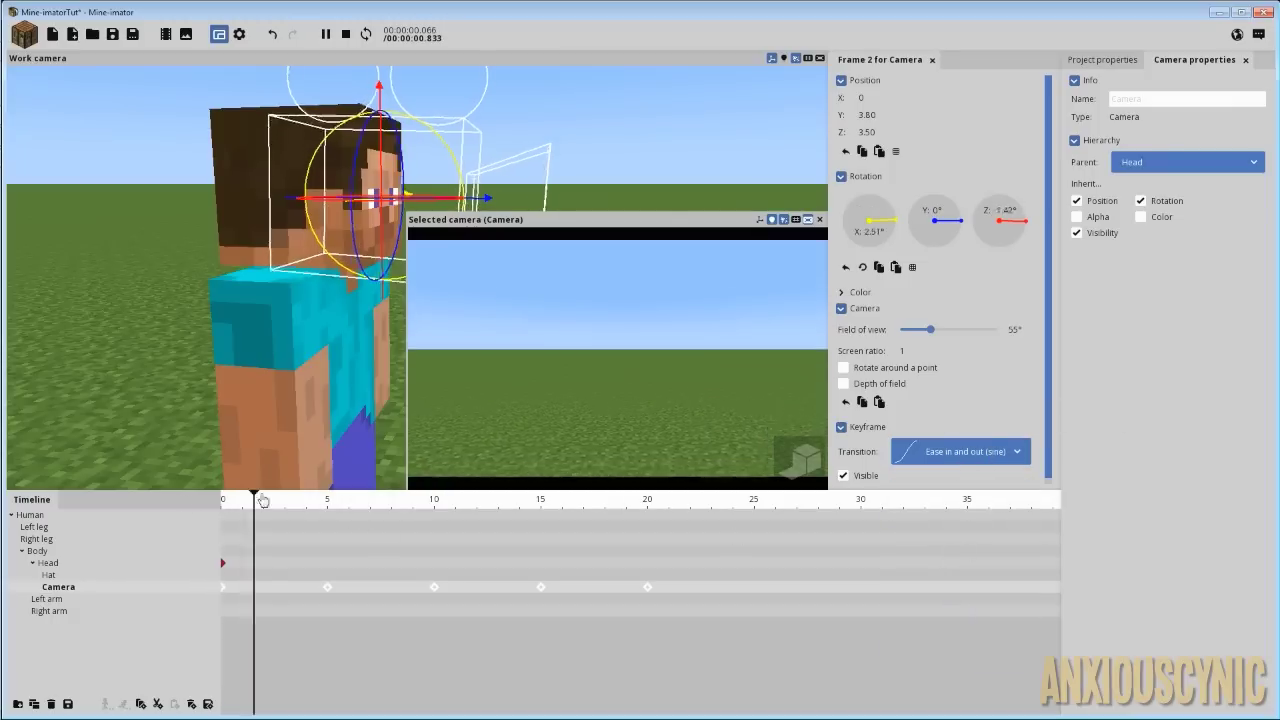
key(space)
Step: Change the selected camera keyframes' transition to Ease in and out (qua...) and play back the animation
click(935, 452)
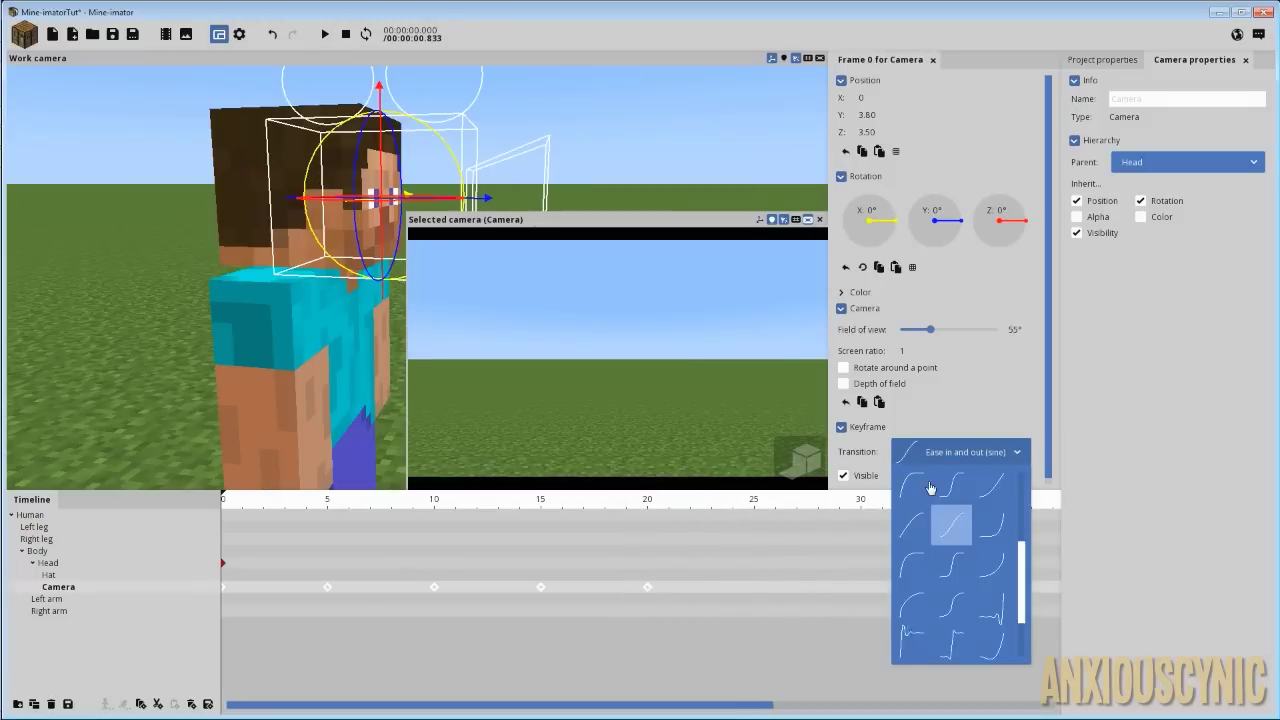
click(968, 484)
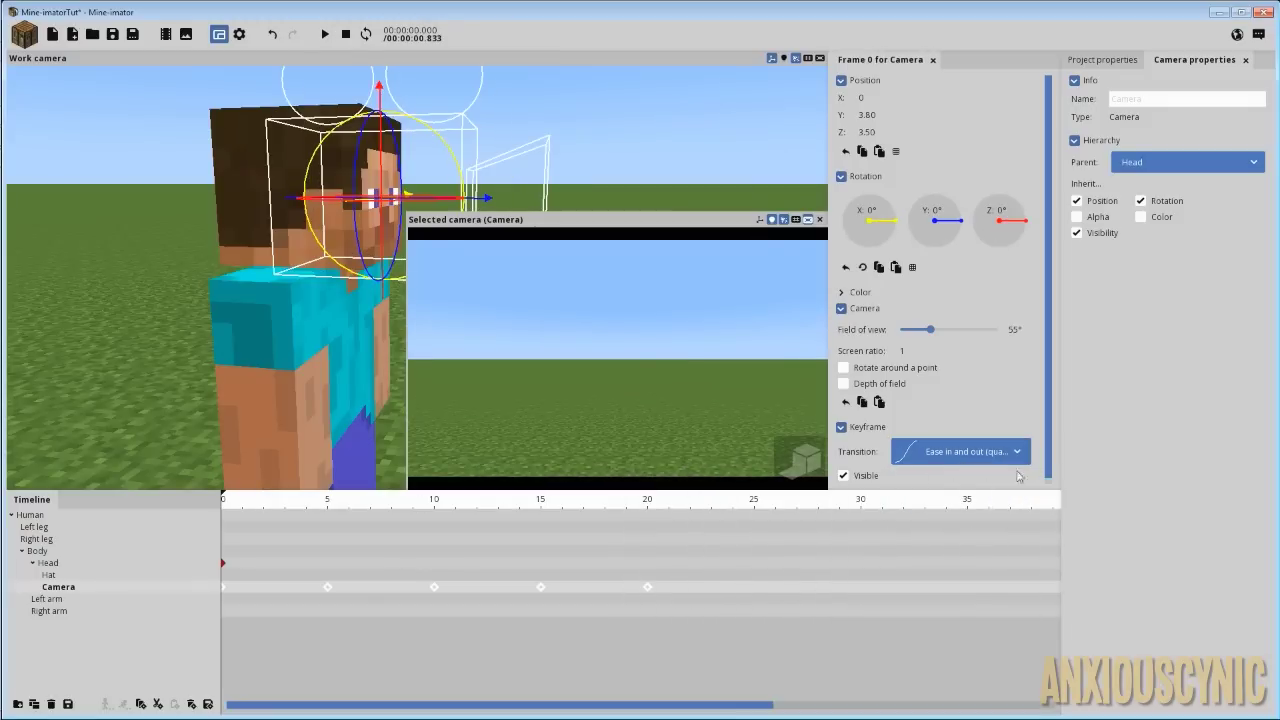
key(space)
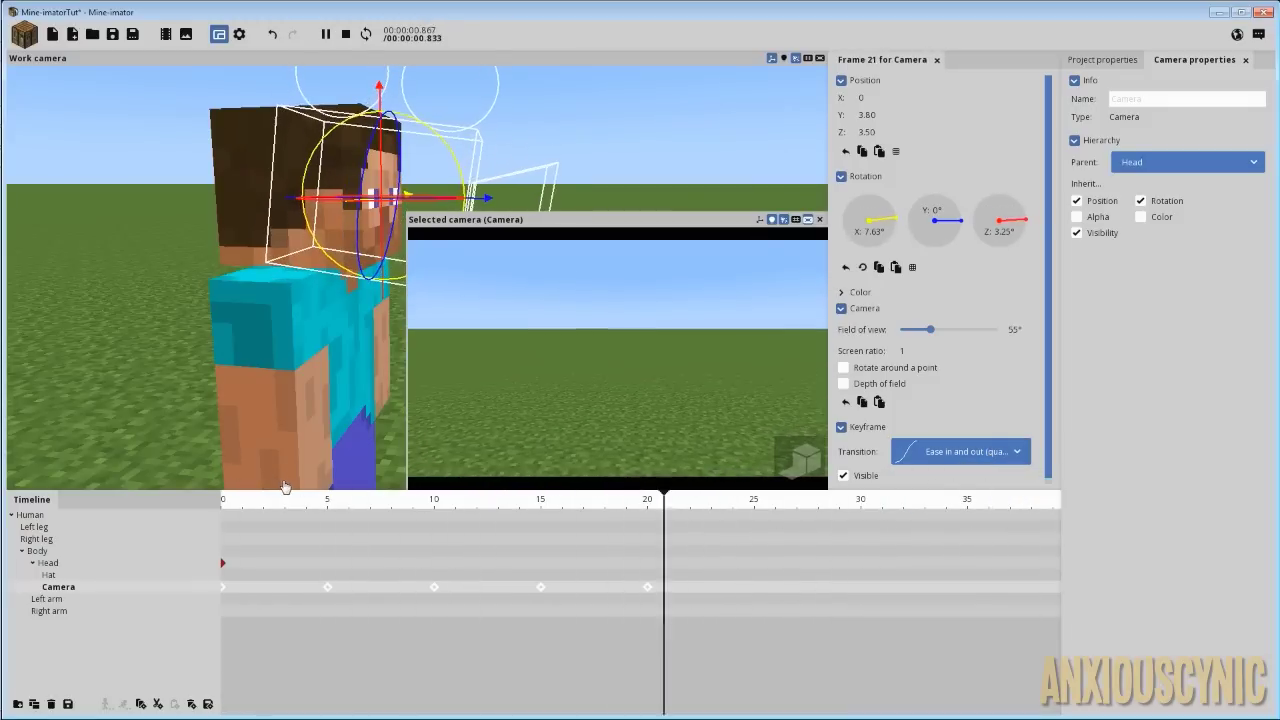
key(space)
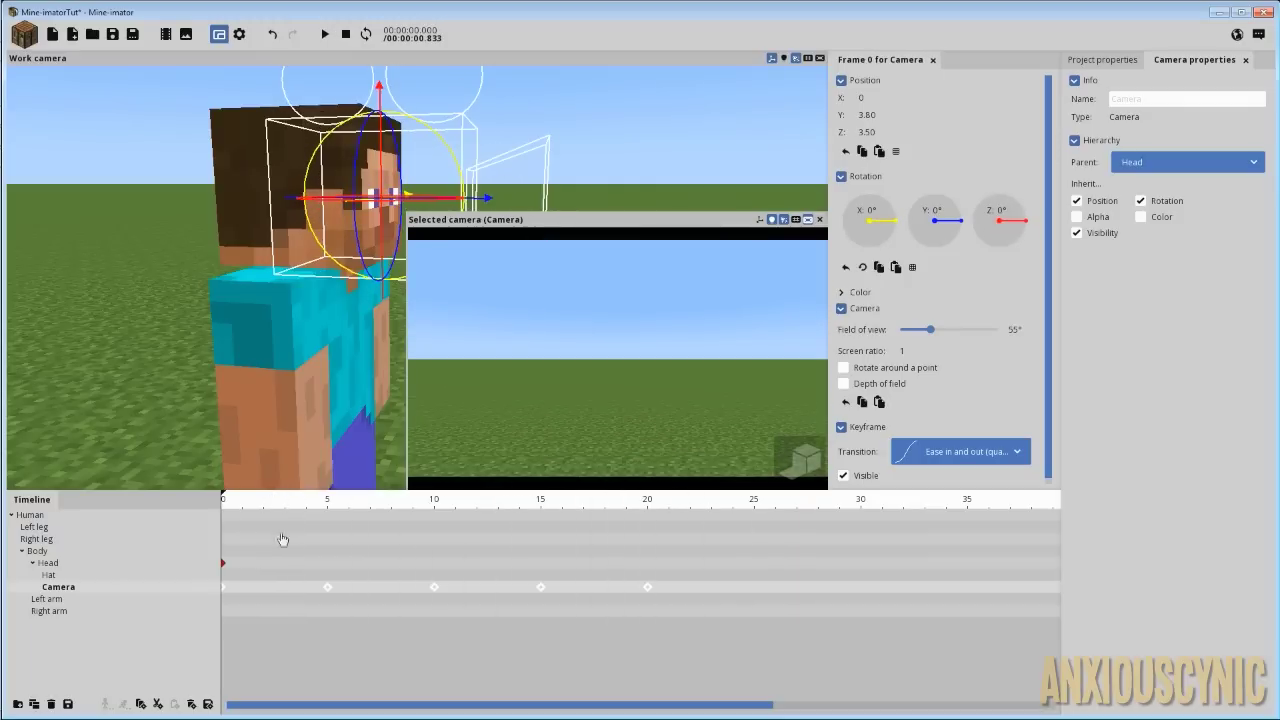
Step: Reset the camera rotation at frame 5 and give it a subtler turn of about X 2.63°, Z -2.13°
click(327, 587)
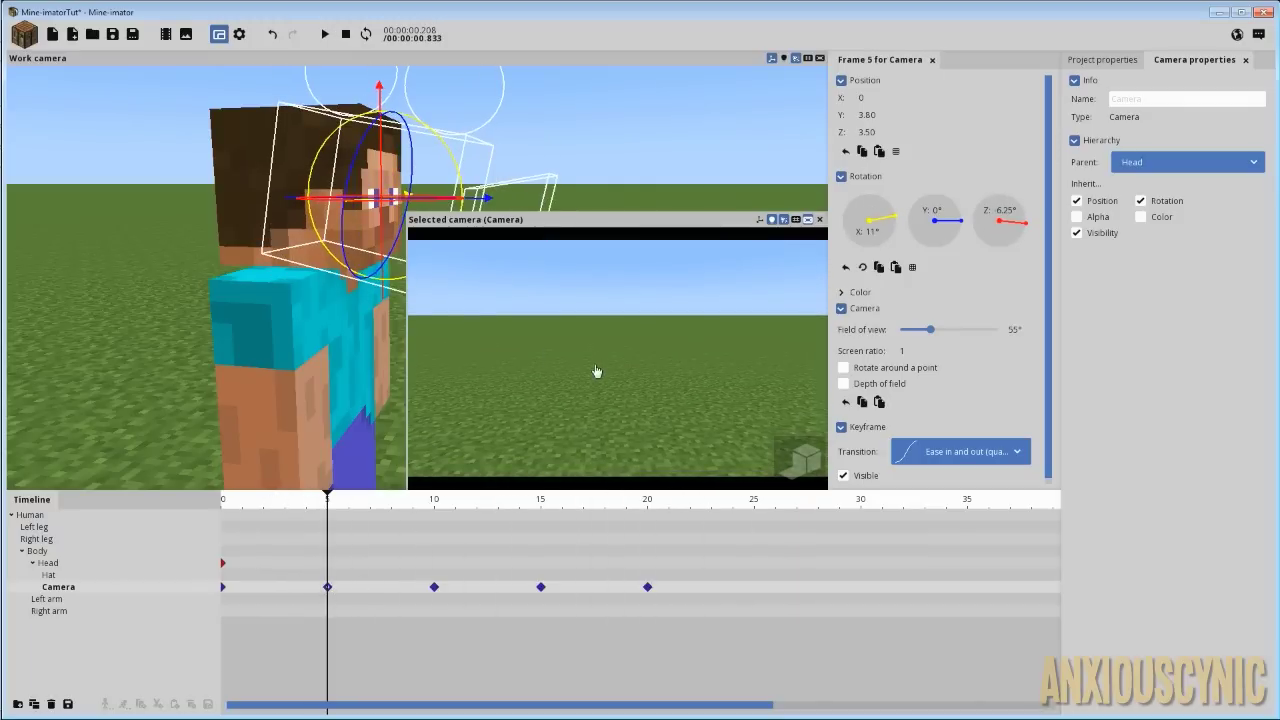
right_click(895, 247)
right_click(1009, 233)
right_drag(648, 376, 665, 391)
Step: Reset the camera rotation at frame 10 and delete the camera keyframes at frames 10, 15 and 20
click(434, 587)
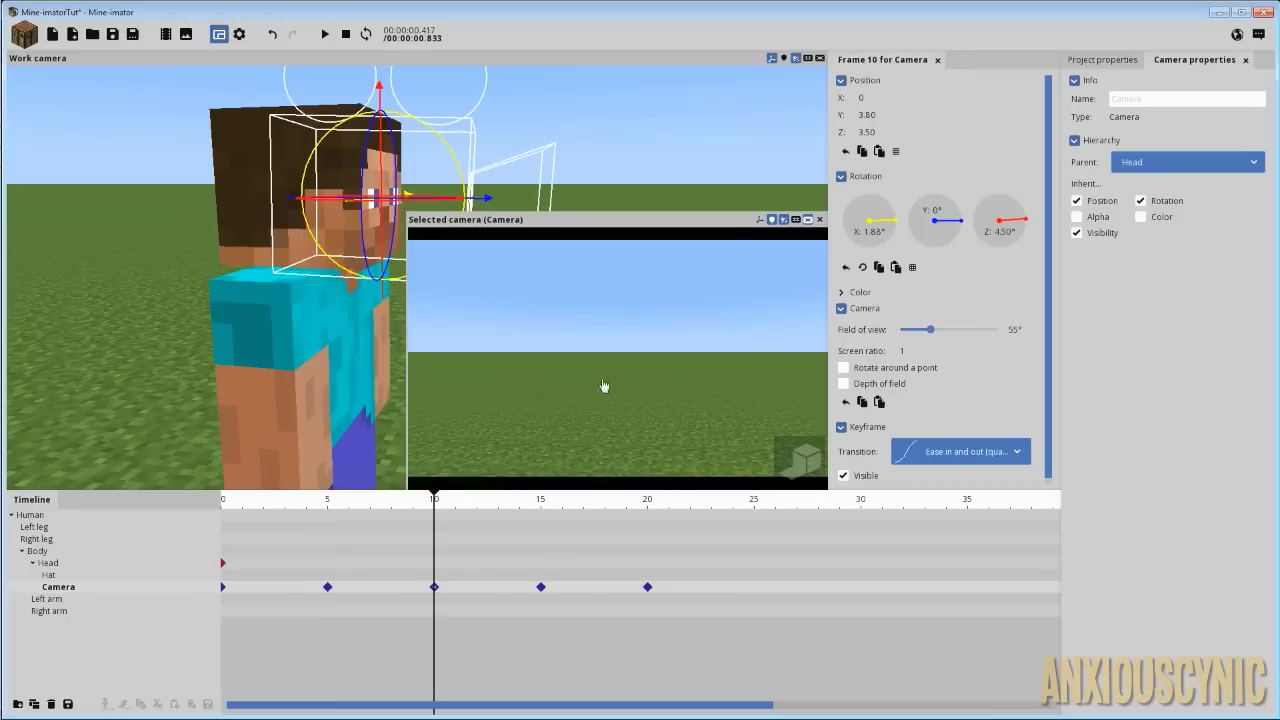
click(845, 267)
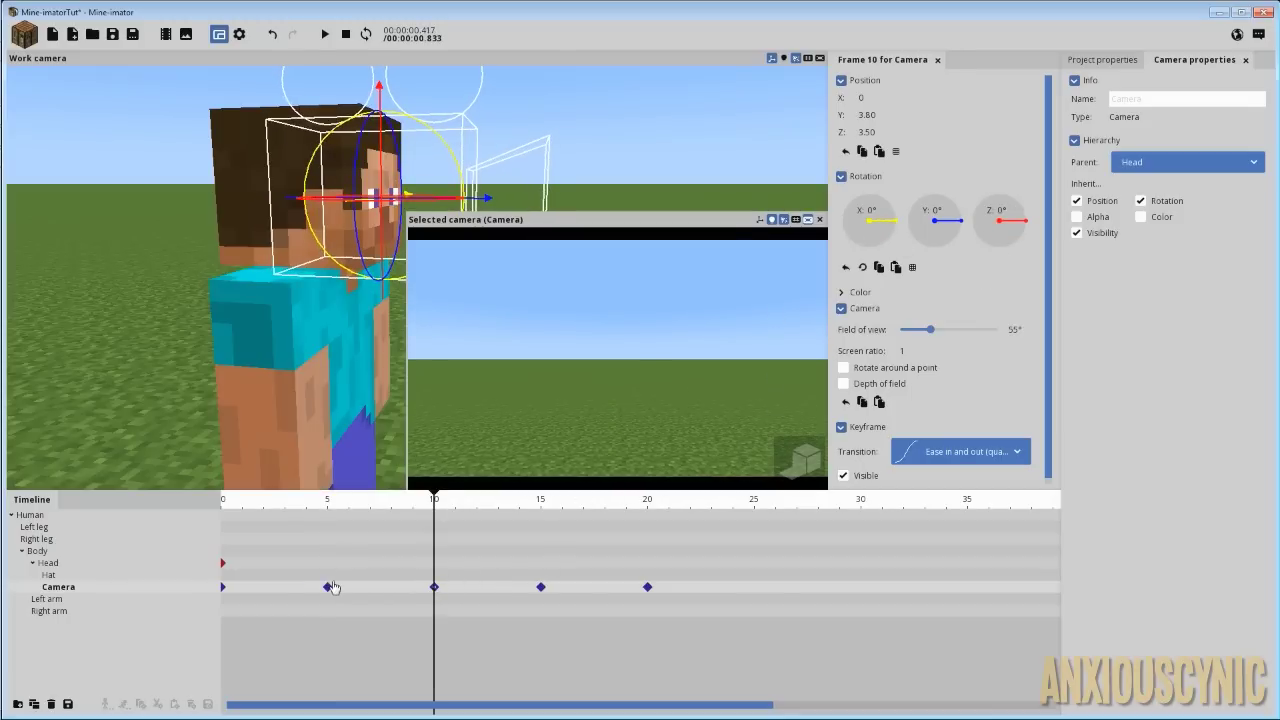
drag(697, 596, 426, 600)
key(Delete)
Step: Keyframe subtle camera rotations at frame 10 (about X 2.38°, Z 0.88°) and frame 15 (about X 5.13°, Z -2.38°)
drag(363, 512, 434, 523)
click(435, 594)
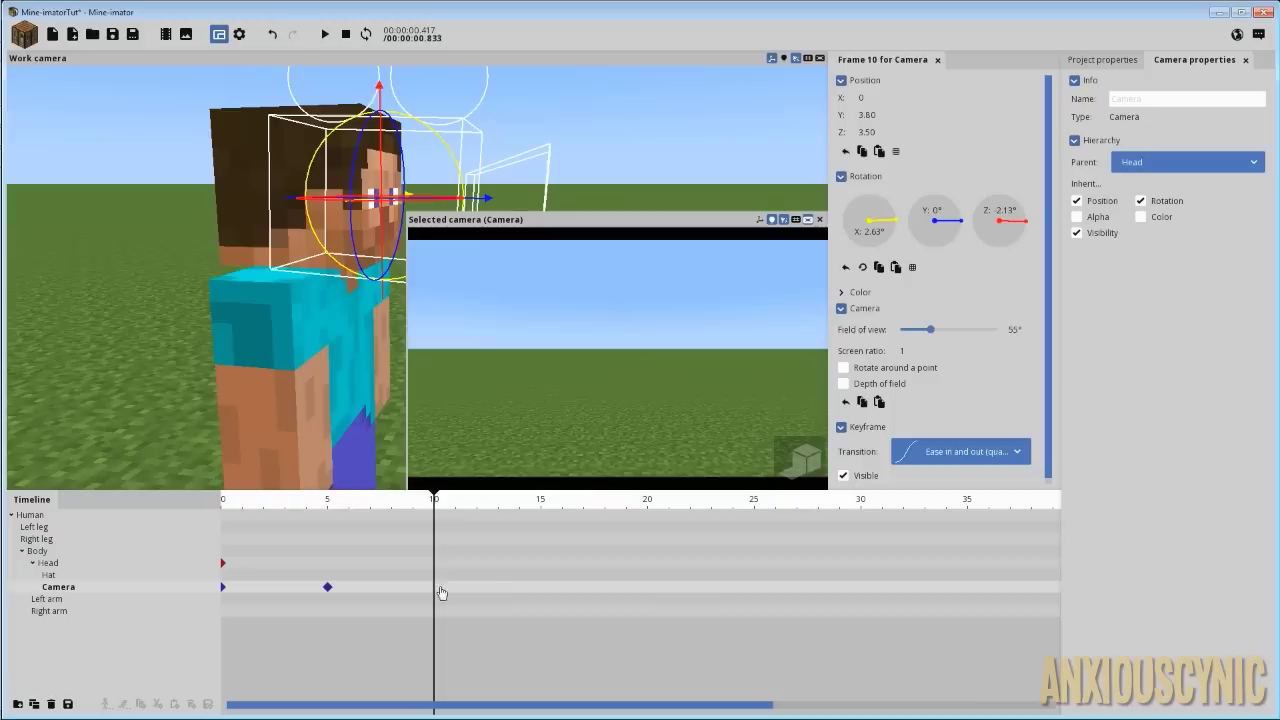
drag(684, 391, 666, 385)
right_drag(684, 391, 634, 403)
click(538, 591)
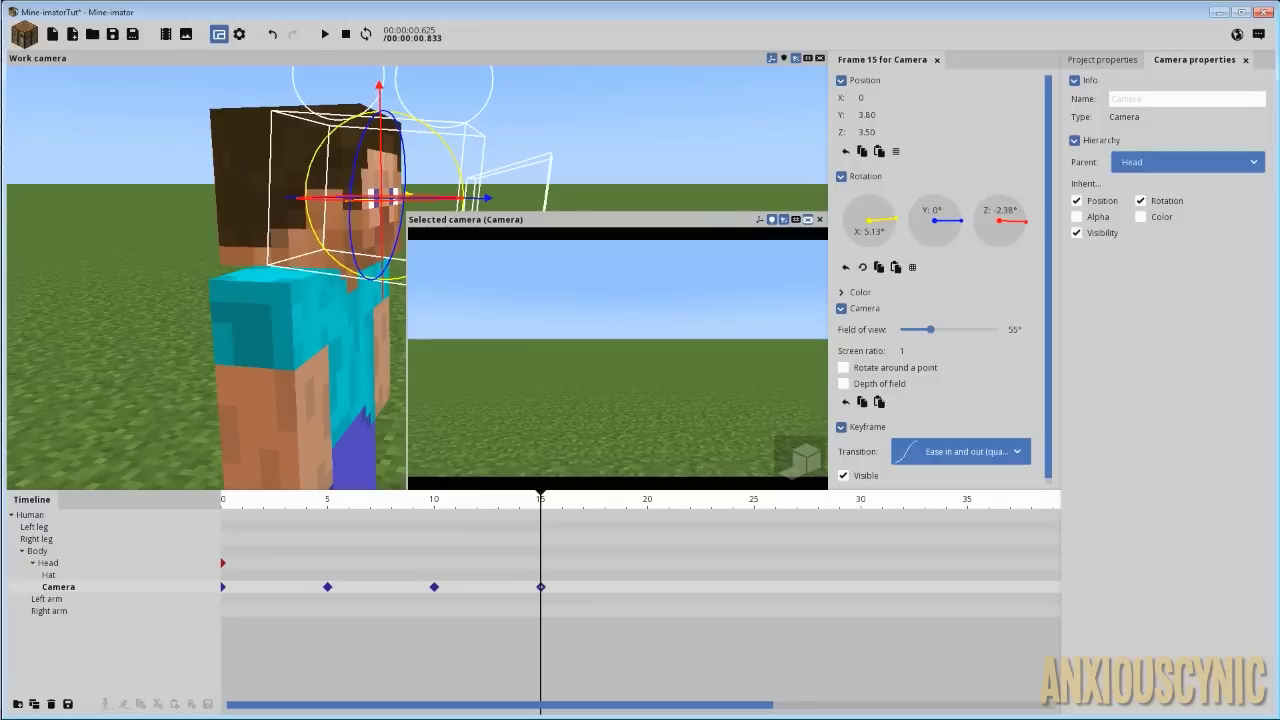
Step: Move the camera keyframes at frames 10 and 15 to frames 7 and 10, and play back the faster shake
drag(585, 596, 376, 587)
click(463, 597)
drag(478, 592, 425, 590)
drag(350, 499, 121, 492)
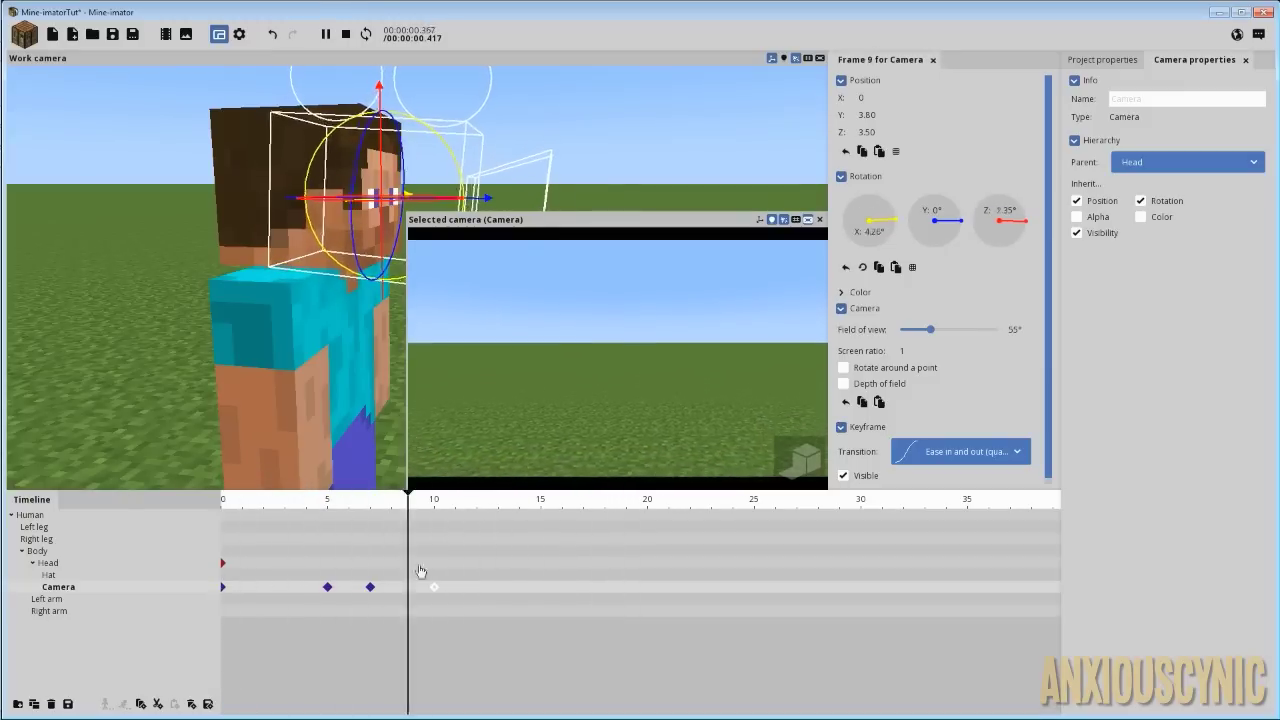
Step: Move the last two camera keyframes back to frames 10 and 15 and return to frame 5
drag(428, 592, 540, 590)
click(370, 588)
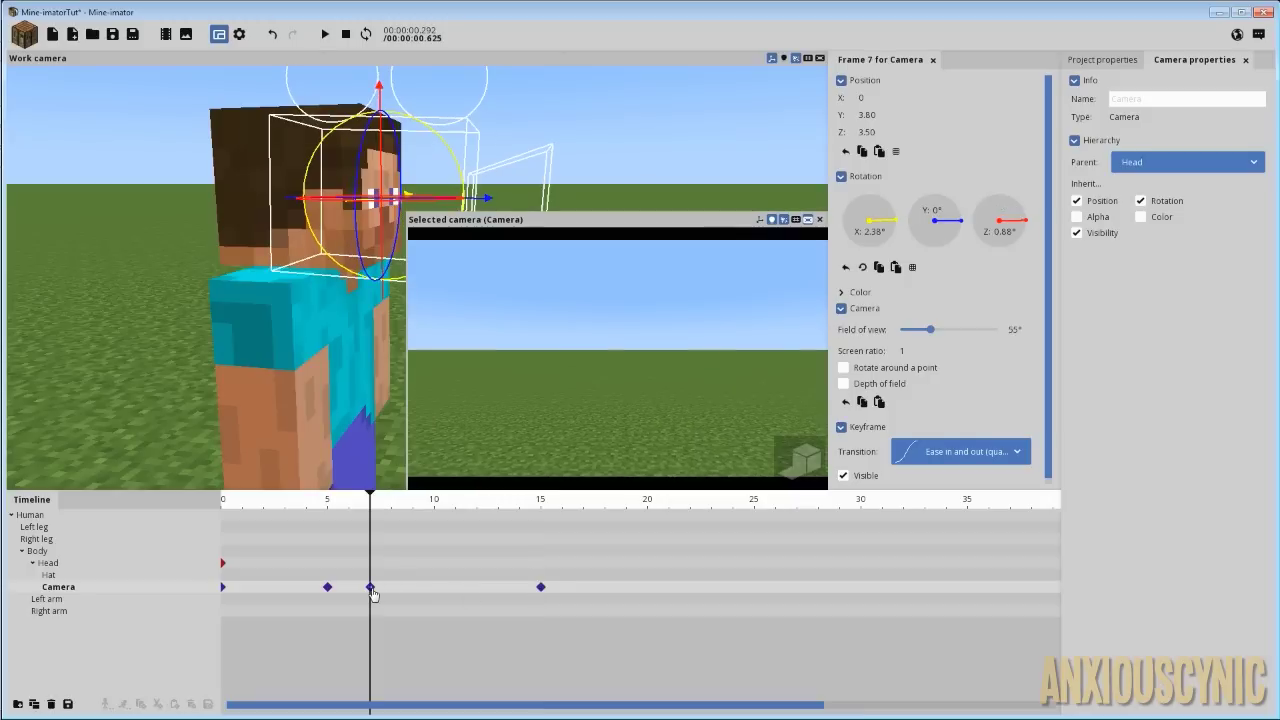
drag(369, 588, 429, 589)
click(328, 502)
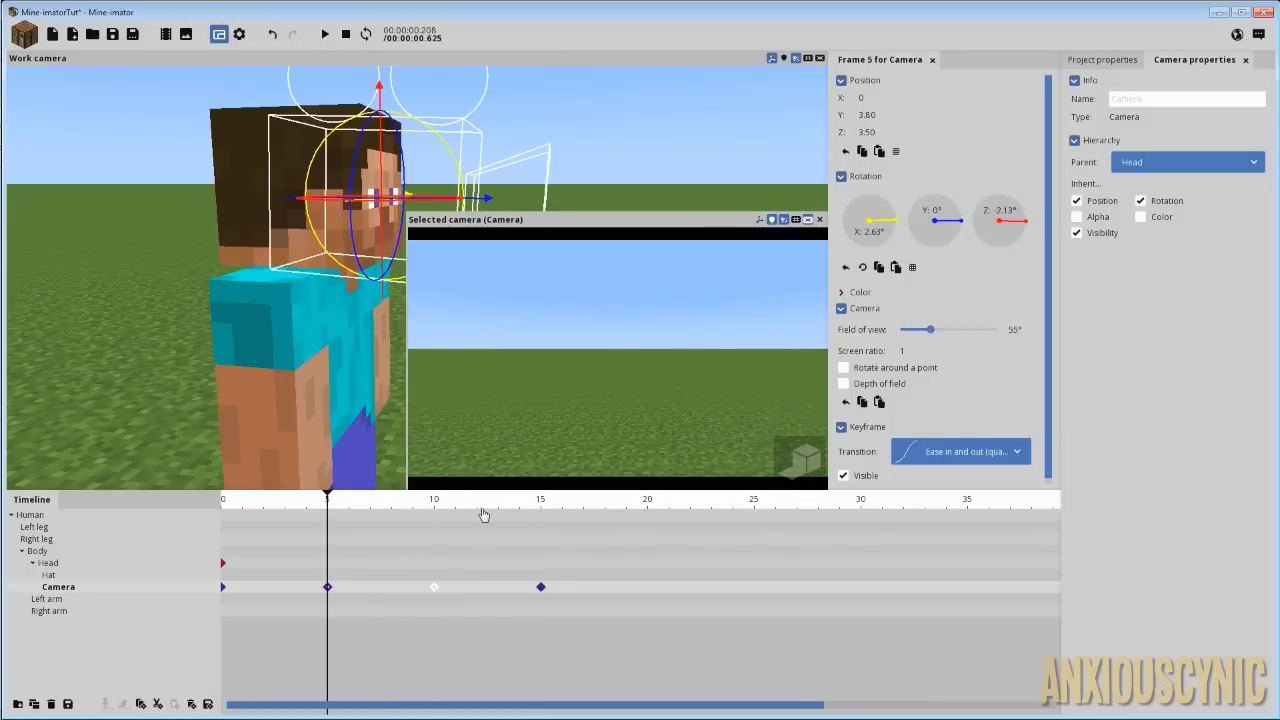
Step: Play back the shake, and spread the camera keyframes out to frames 10, 20, 30 and 40
key(space)
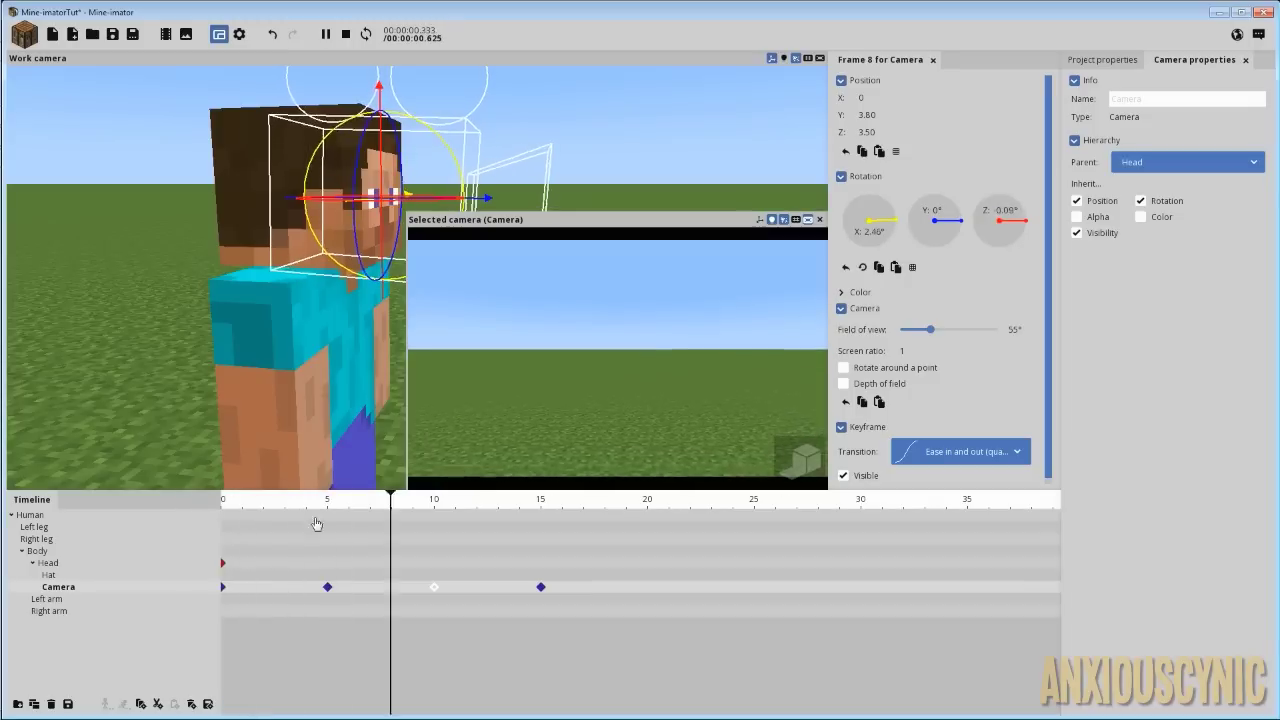
key(Return)
drag(300, 586, 436, 587)
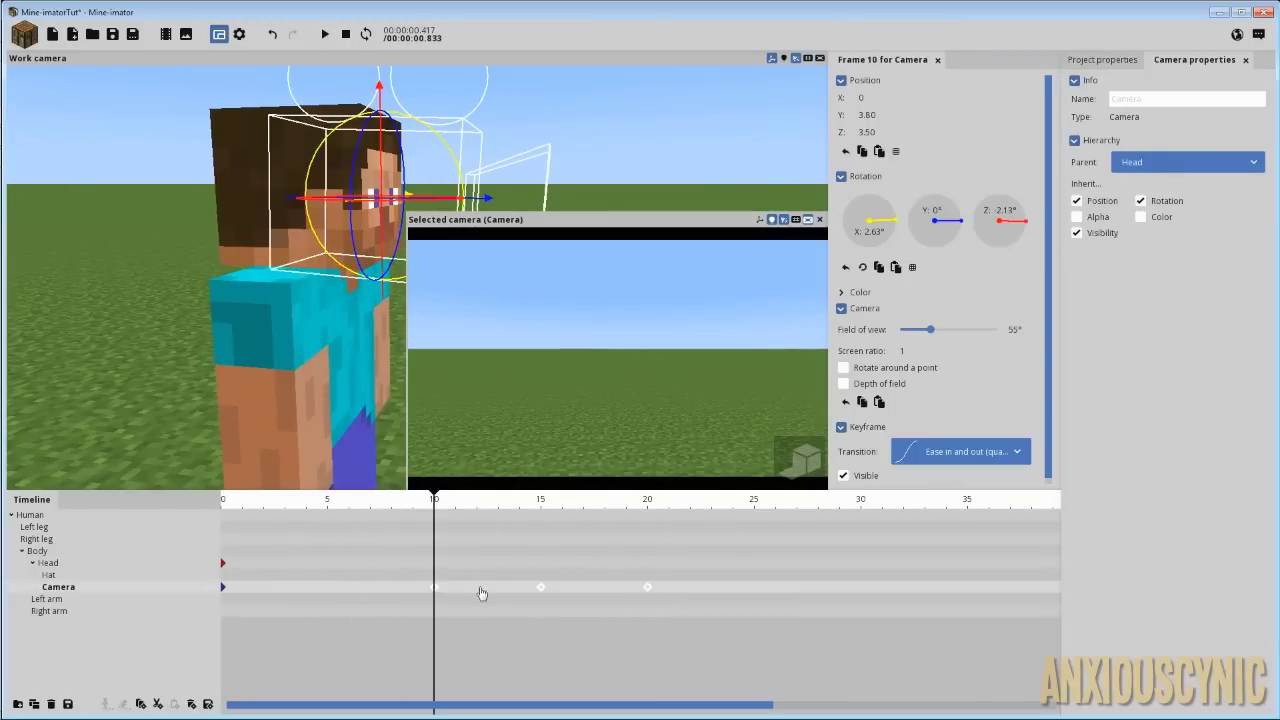
mouse_move(675, 592)
mouse_down()
mouse_move(536, 590)
mouse_move(652, 587)
mouse_up()
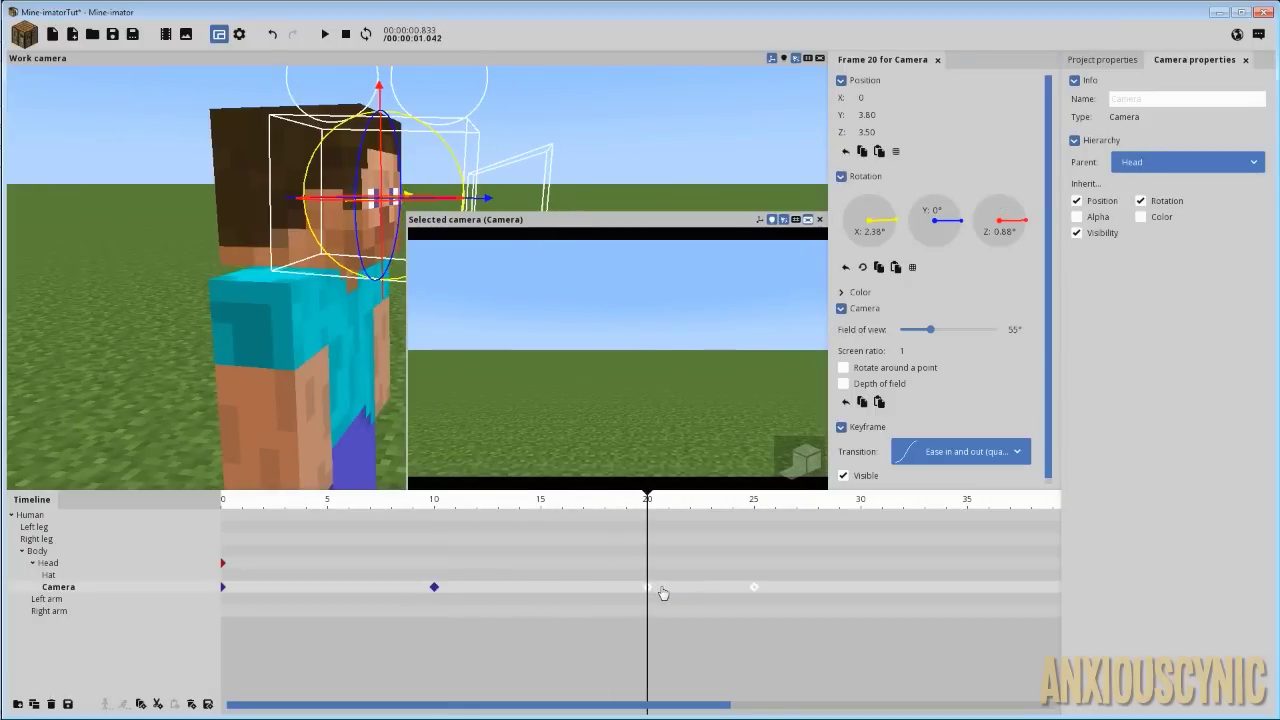
drag(755, 590, 860, 590)
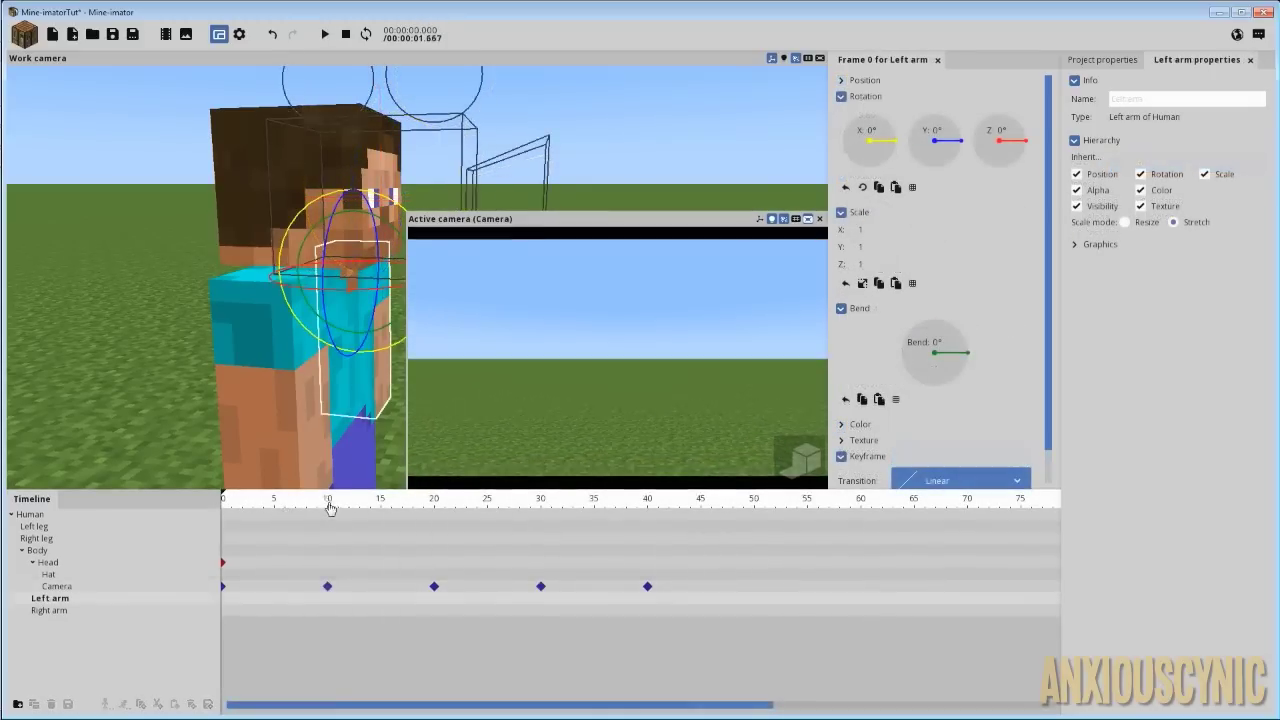
Step: Scrub through and play back the slower camera shake in the active camera view
drag(330, 508, 661, 508)
key(space)
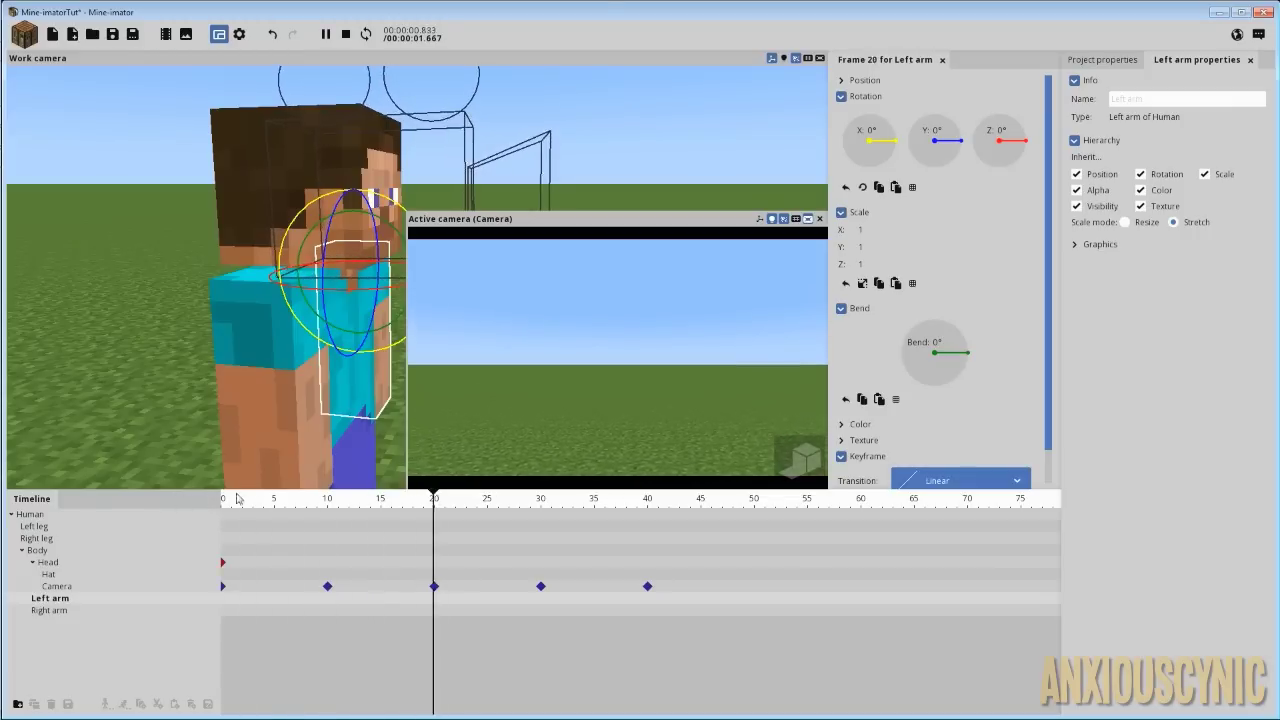
drag(480, 505, 640, 508)
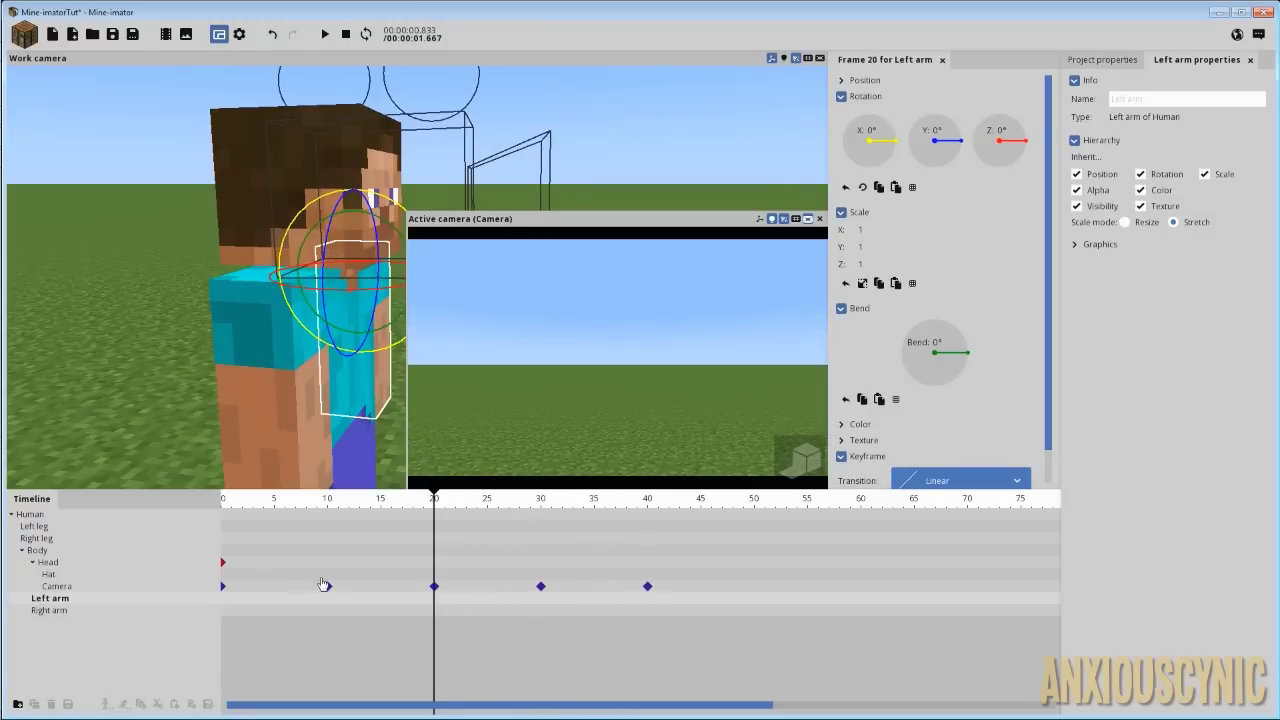
Step: Rotate the camera keyframe at frame 10 to about X 3.63° and Z -2.63°, trying Y tilts of 8° and -8°
click(327, 586)
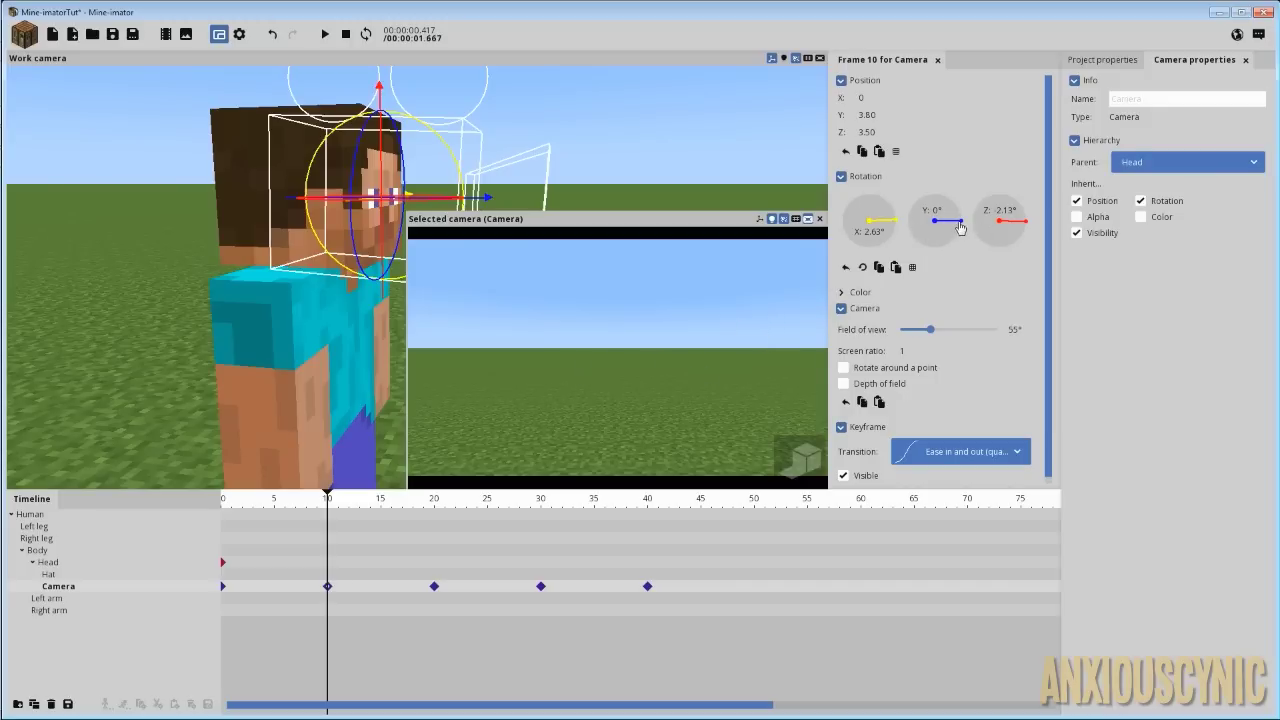
mouse_move(960, 226)
mouse_down()
mouse_move(980, 240)
mouse_move(937, 218)
mouse_up()
click(327, 586)
key(z)
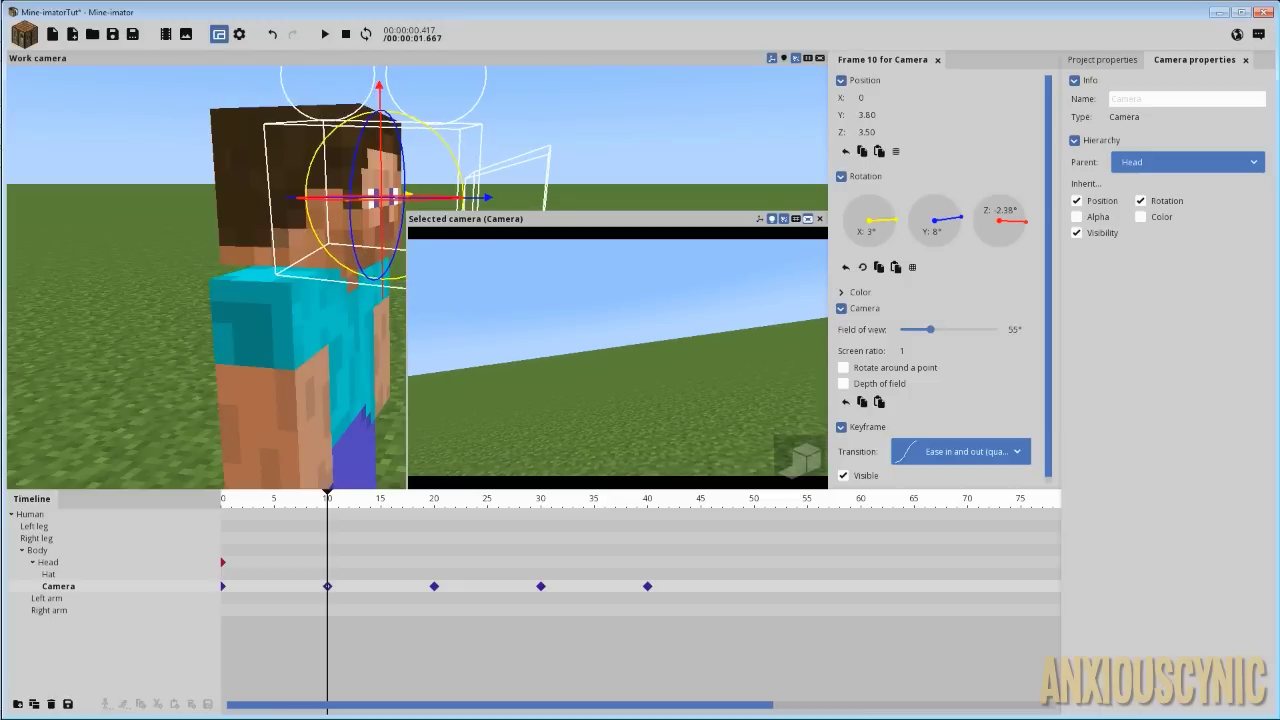
key(c)
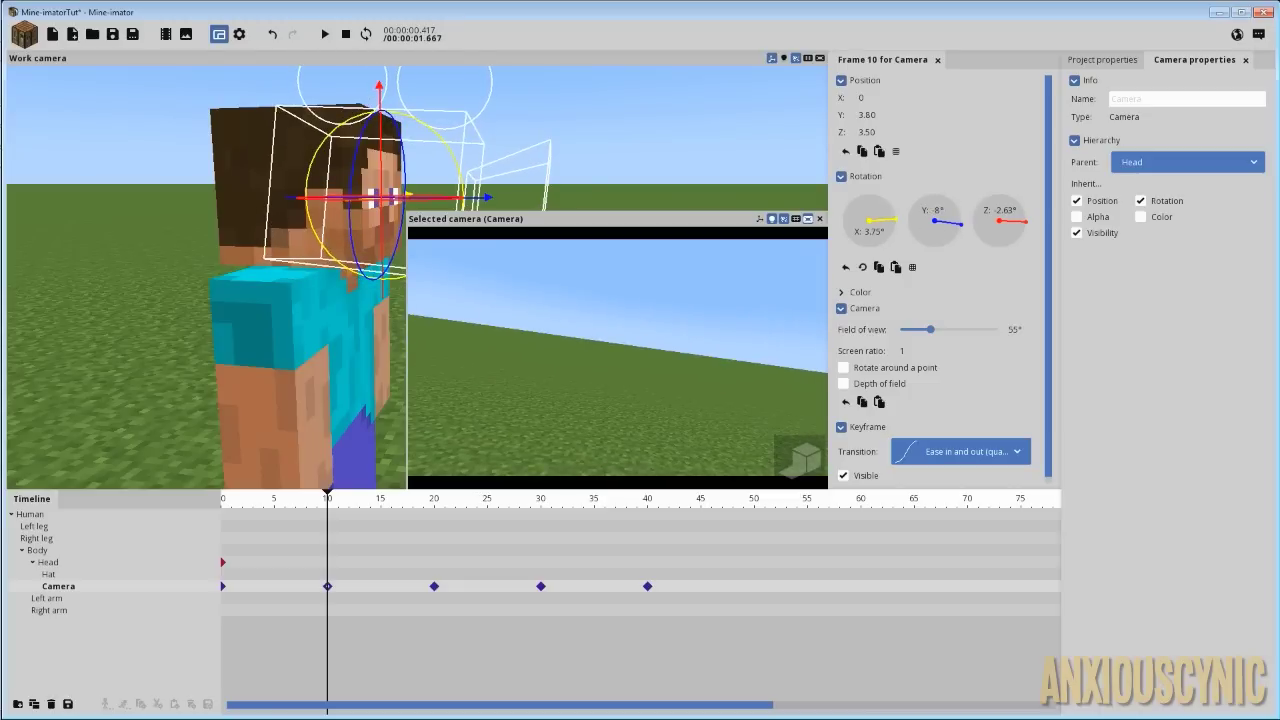
key(z)
key(c)
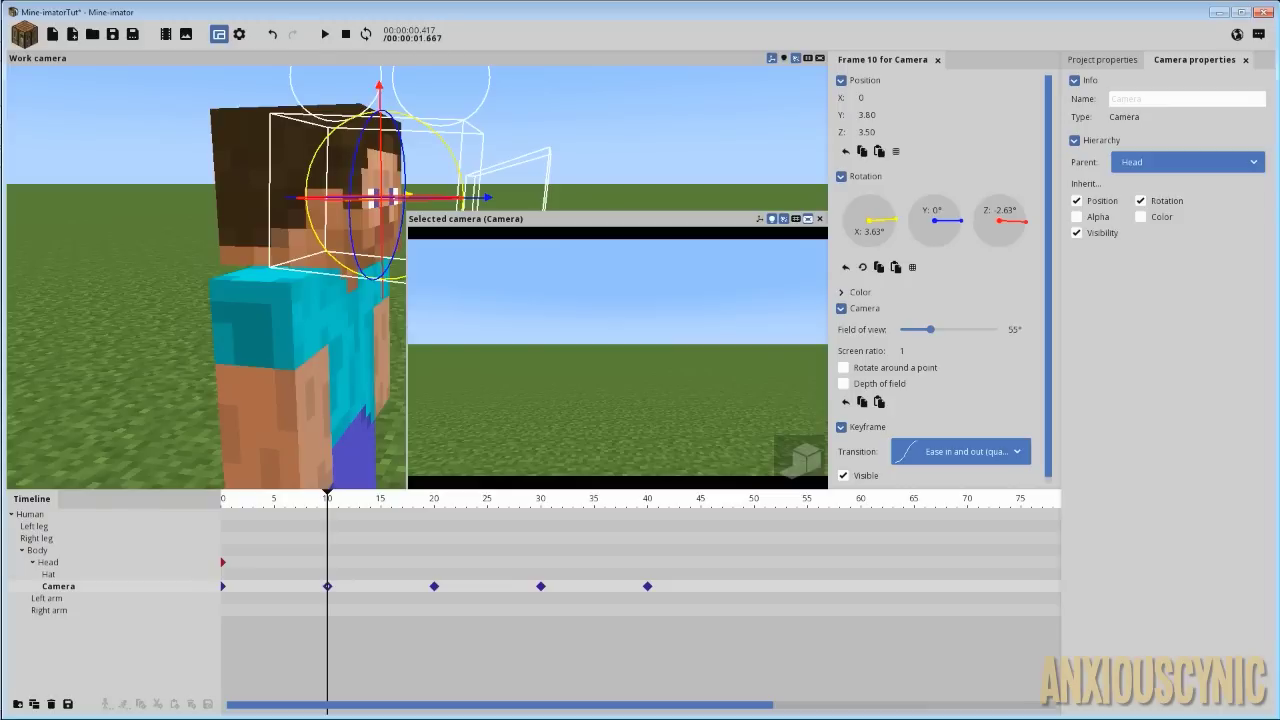
Step: Set a subtle Y rotation of -1° on the camera keyframe at frame 10
key(z)
key(c)
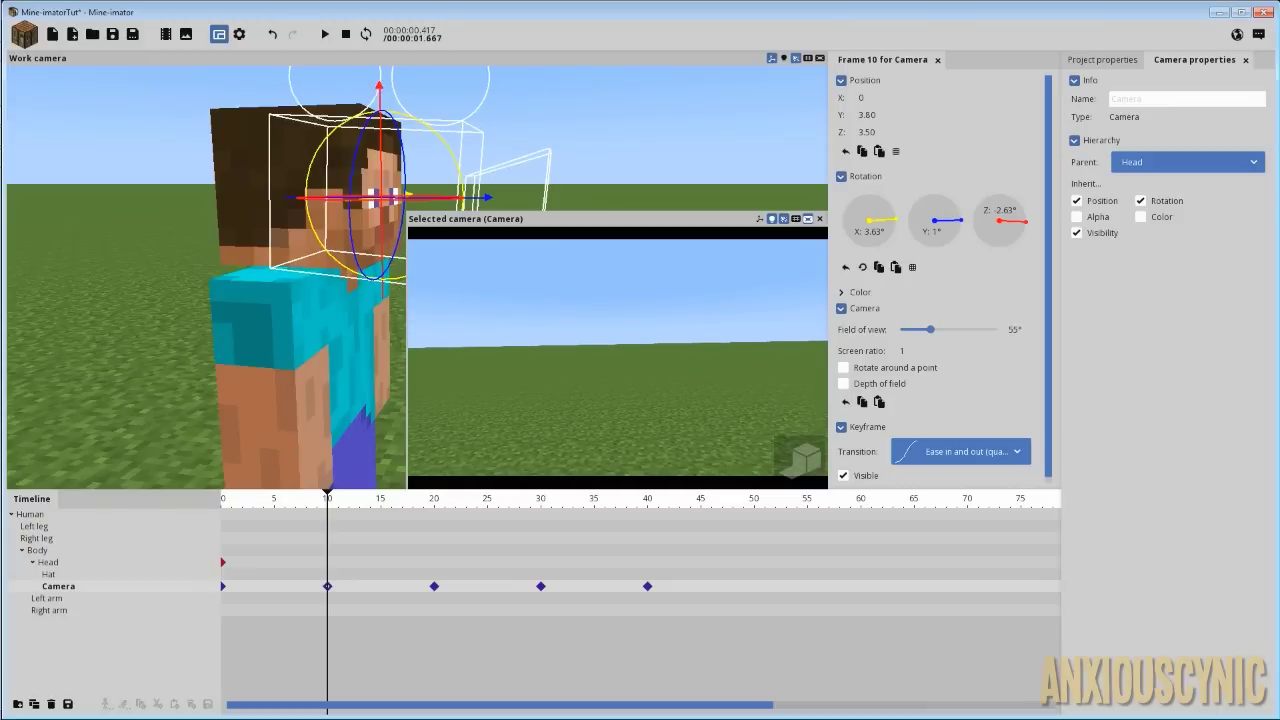
key(z)
key(z)
key(z)
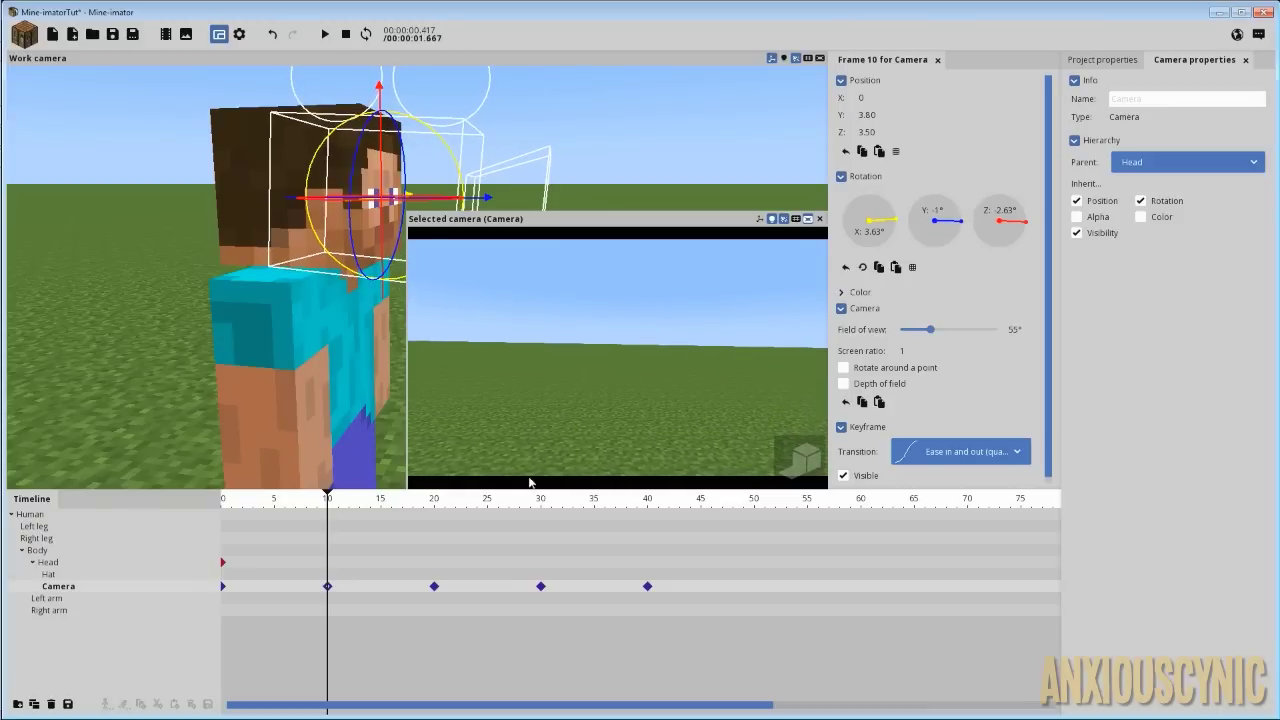
Step: Set the Y rotation of the camera keyframe at frame 20 to 1°
click(435, 588)
click(328, 587)
click(435, 587)
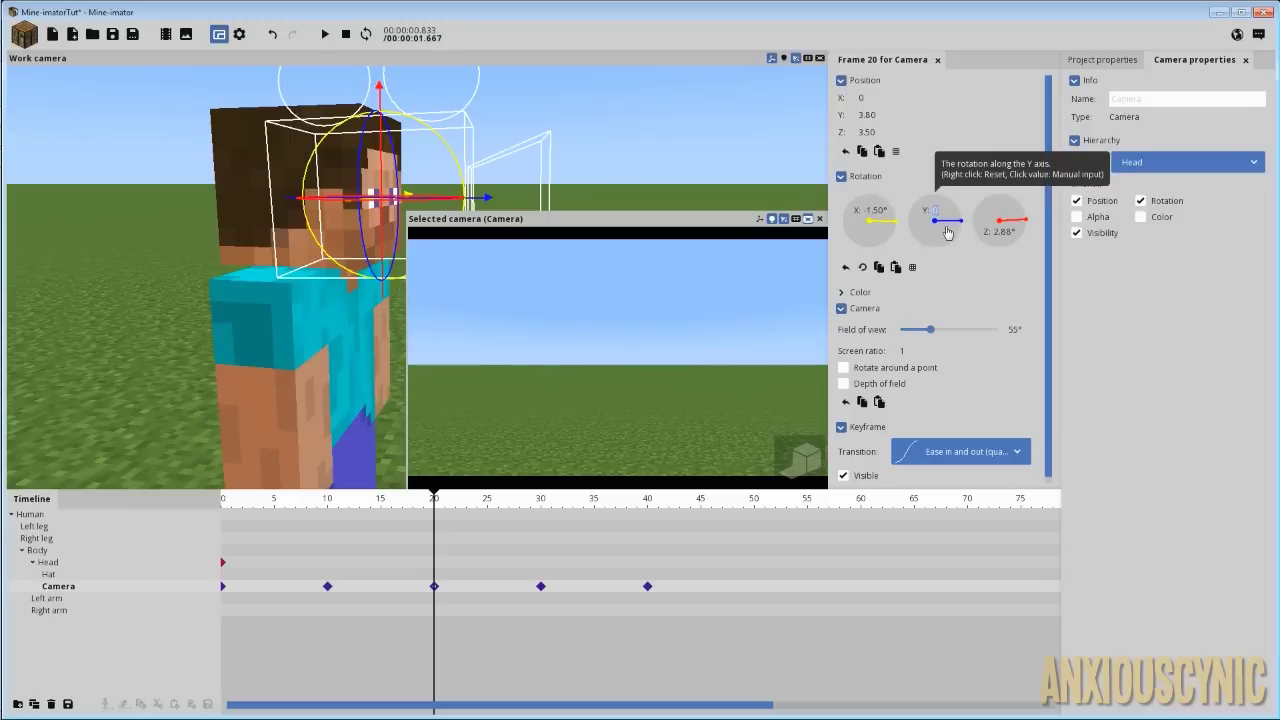
text(1)
key(Return)
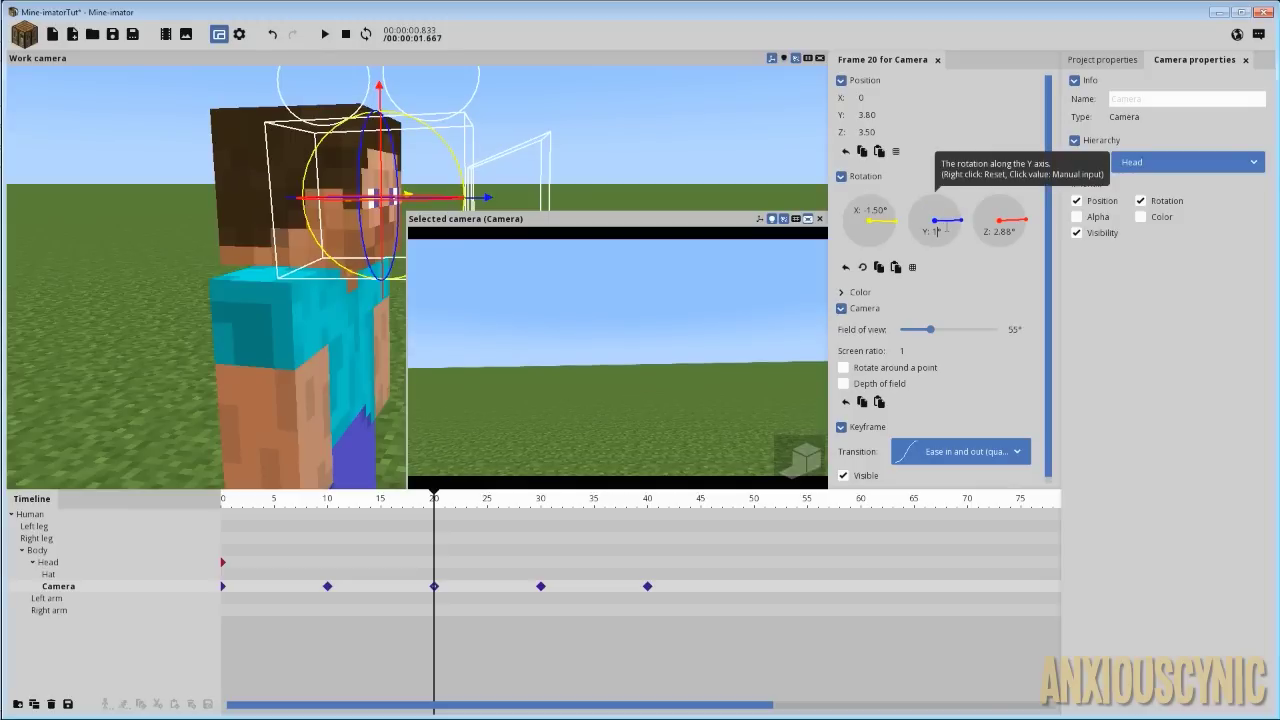
Step: Give the camera keyframe at frame 30 a slight negative Y rotation and the one at frame 40 a Y rotation of 1.20°
click(541, 587)
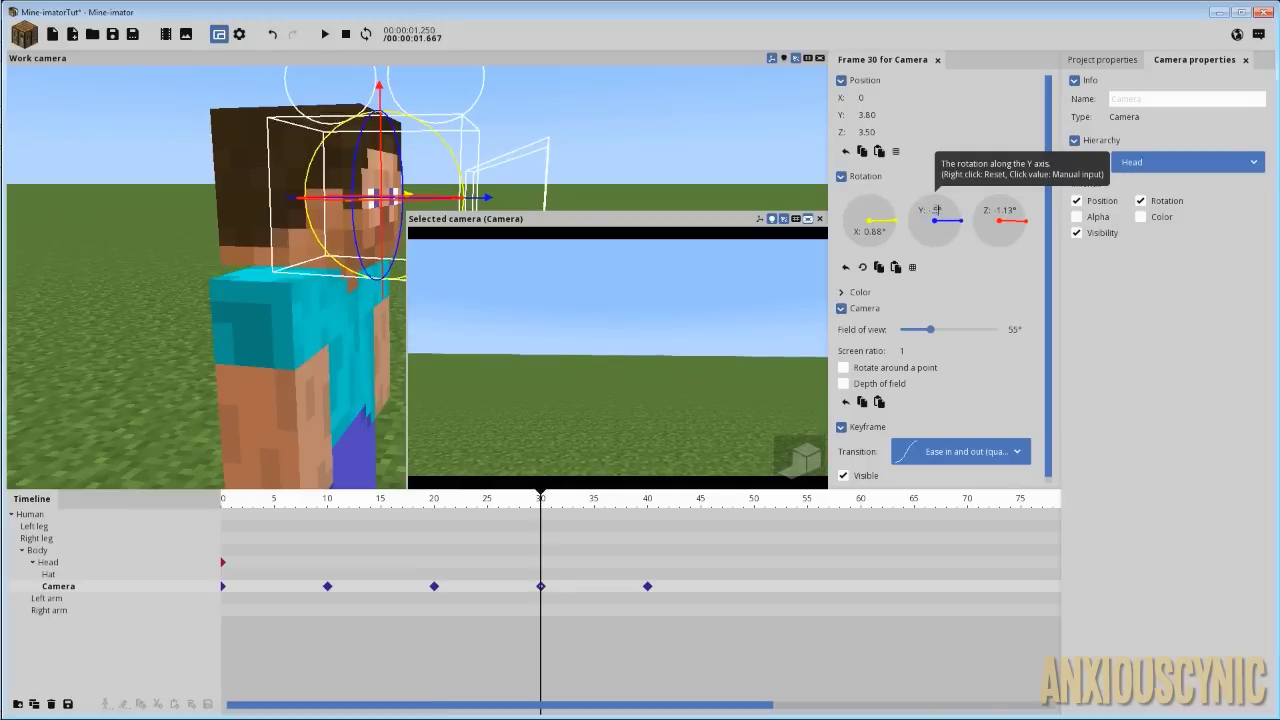
click(647, 586)
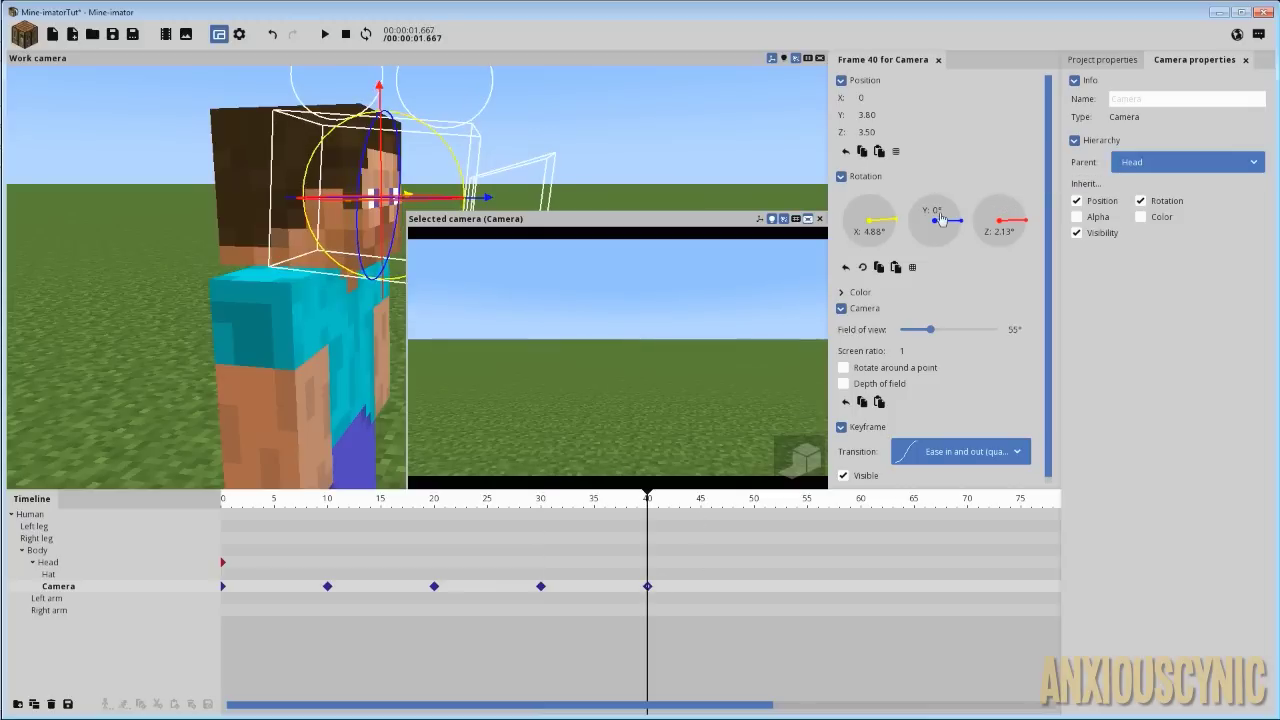
text(11)
Step: Play back the shake from frame 0 several times to check the added Y tilt
drag(504, 501, 220, 492)
key(space)
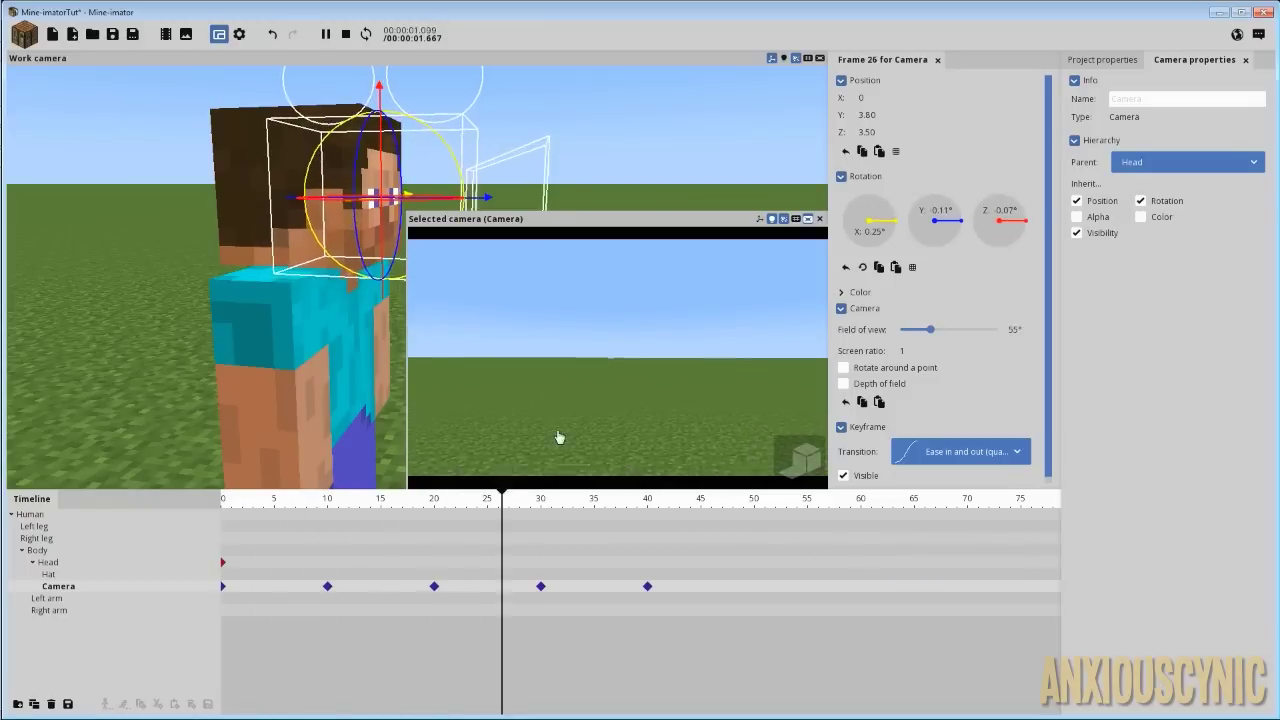
key(space)
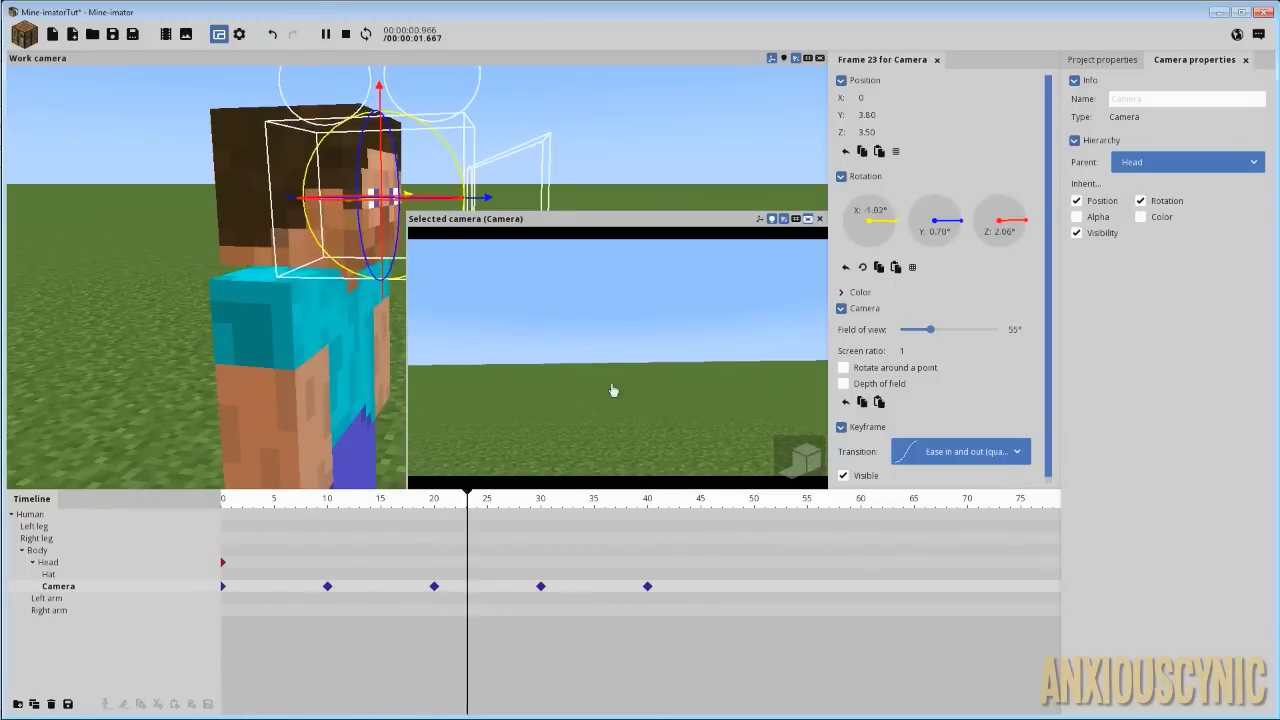
key(space)
key(space)
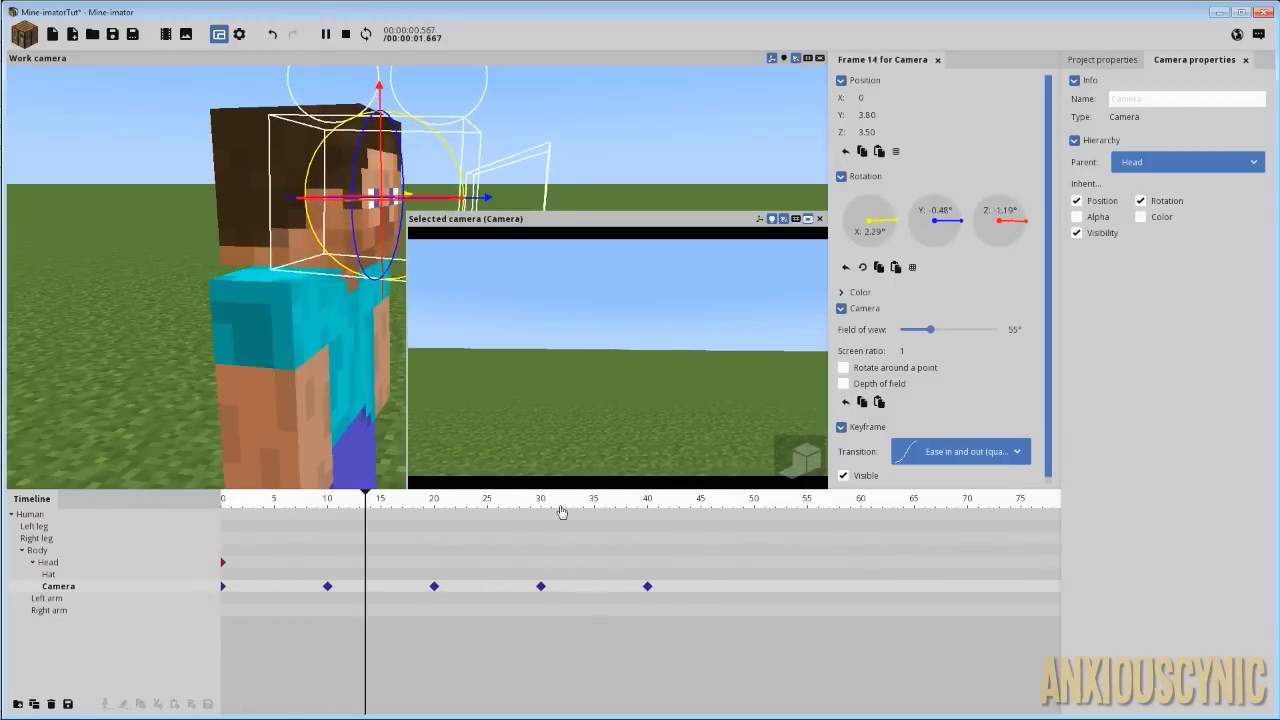
key(space)
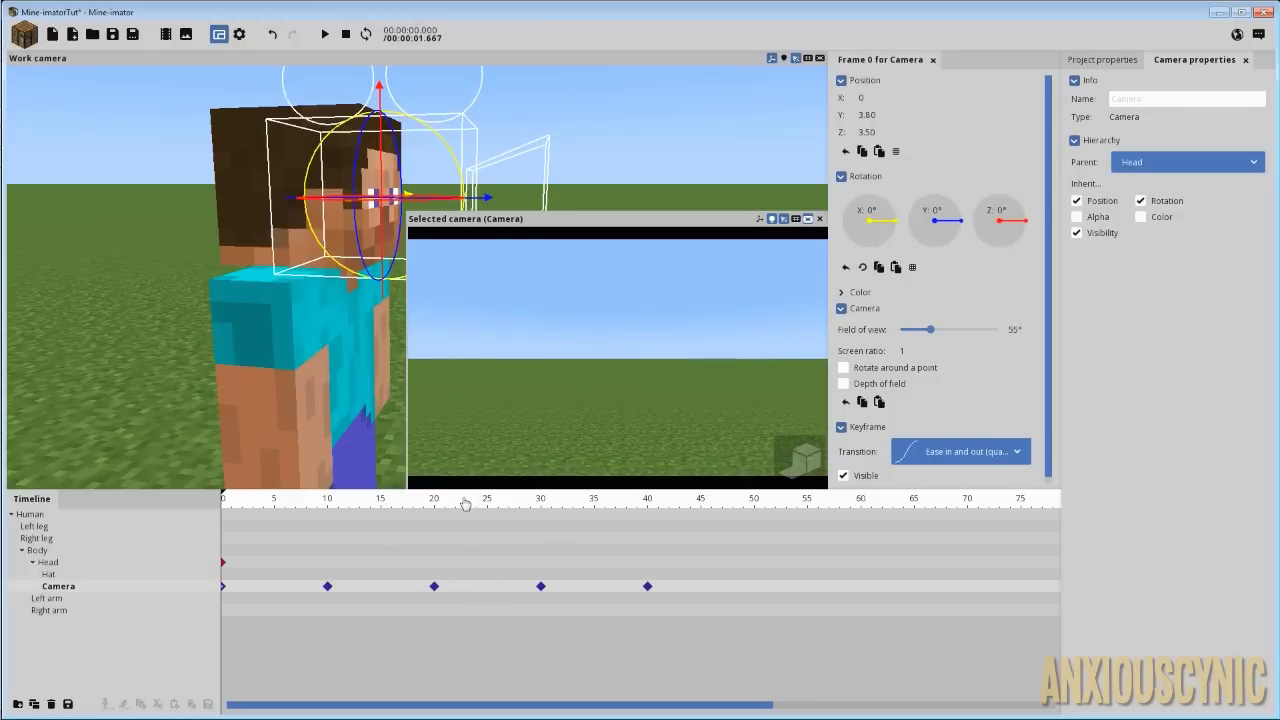
Step: Save the project and play back the camera shake again
key(ctrl+s)
right_drag(503, 133, 506, 140)
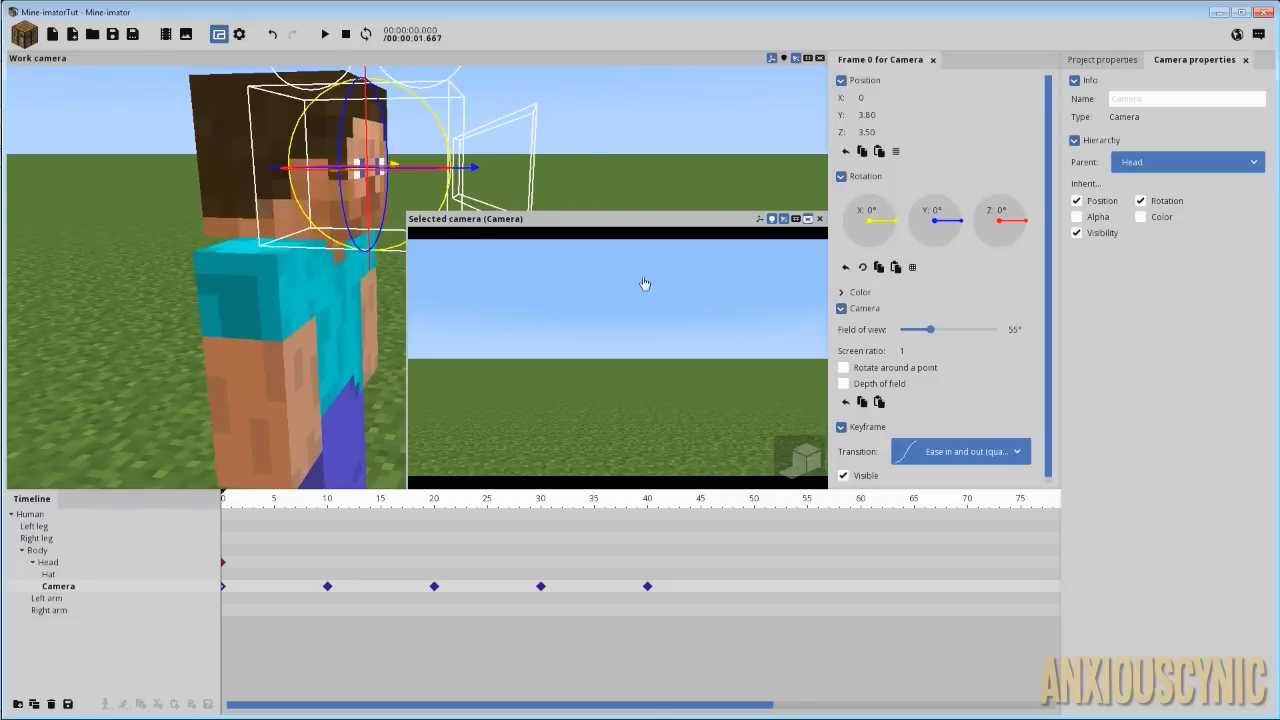
key(space)
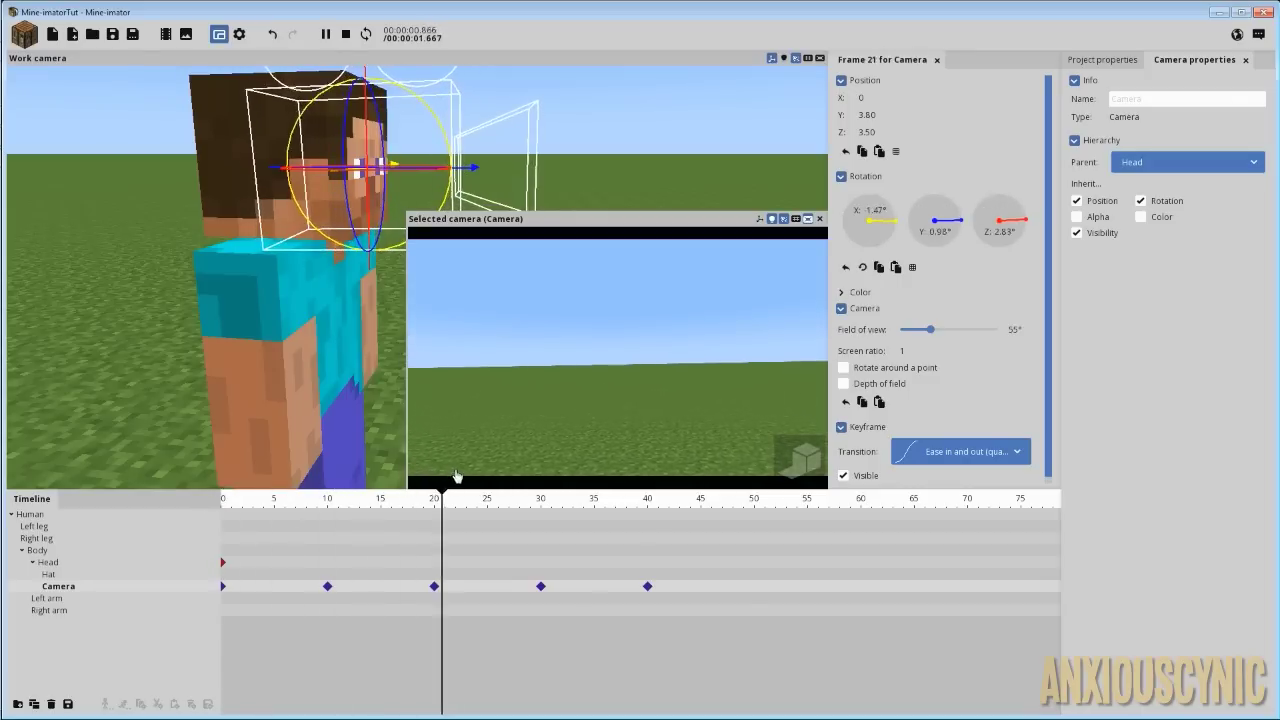
key(space)
Step: Set the transition of all camera keyframes to Ease in and out (sine) and play back the animation
click(434, 587)
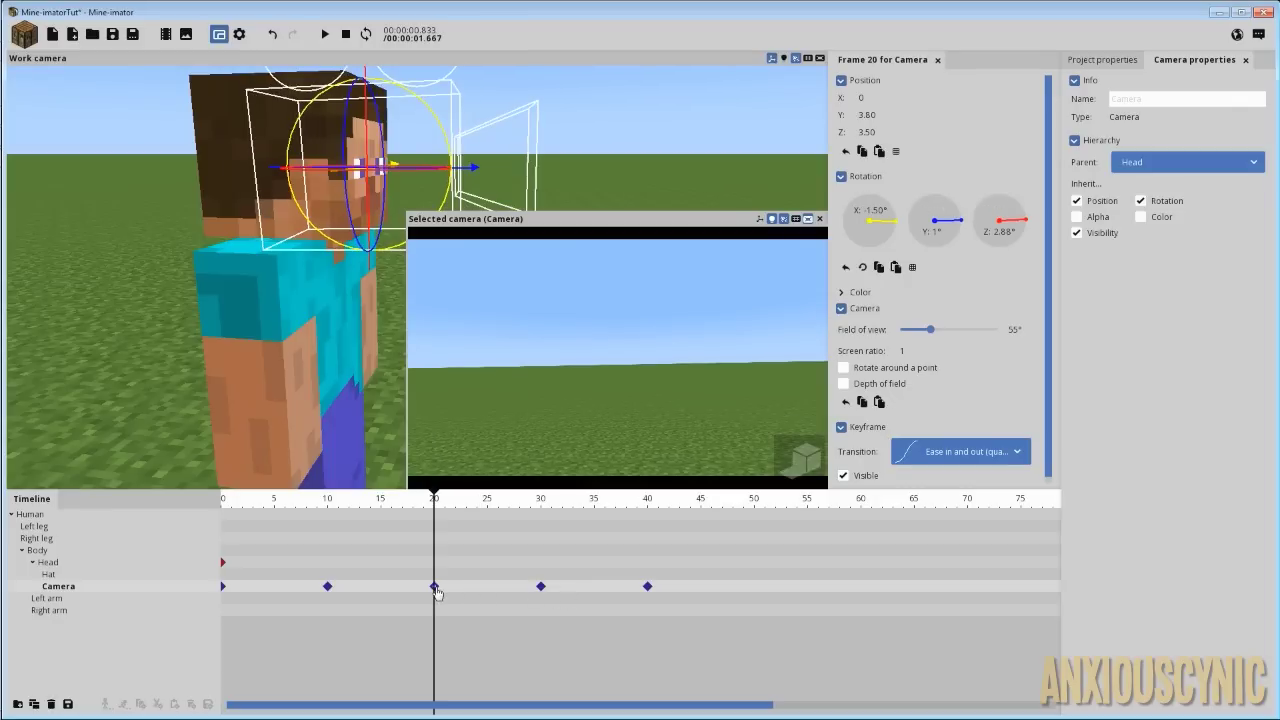
drag(685, 588, 212, 596)
click(937, 456)
scroll(946, 553, down, 5)
click(951, 485)
key(space)
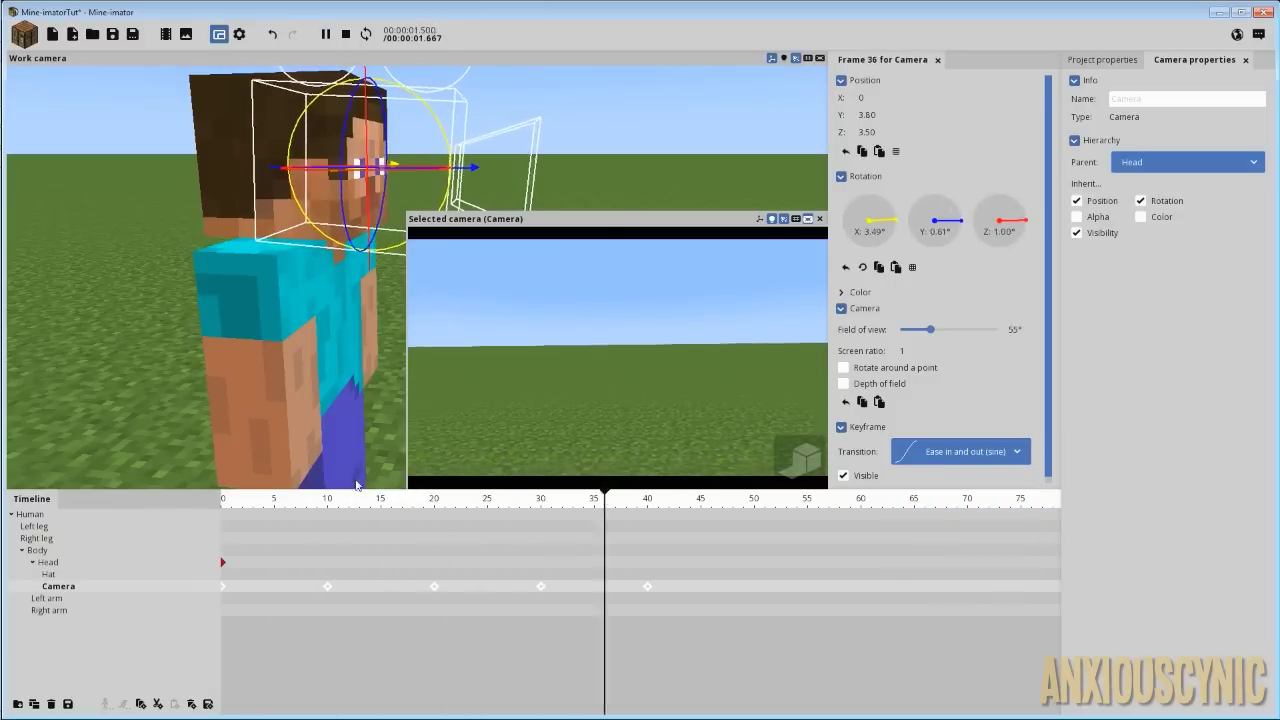
key(shift+space)
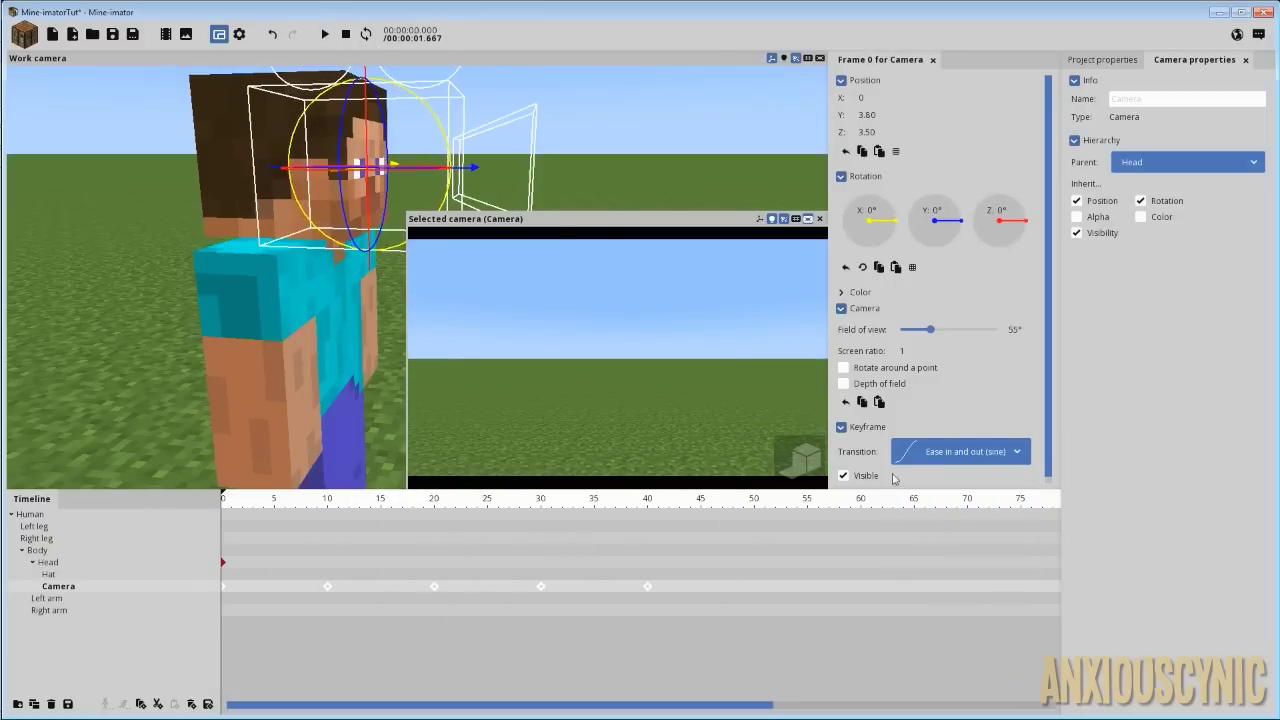
click(992, 453)
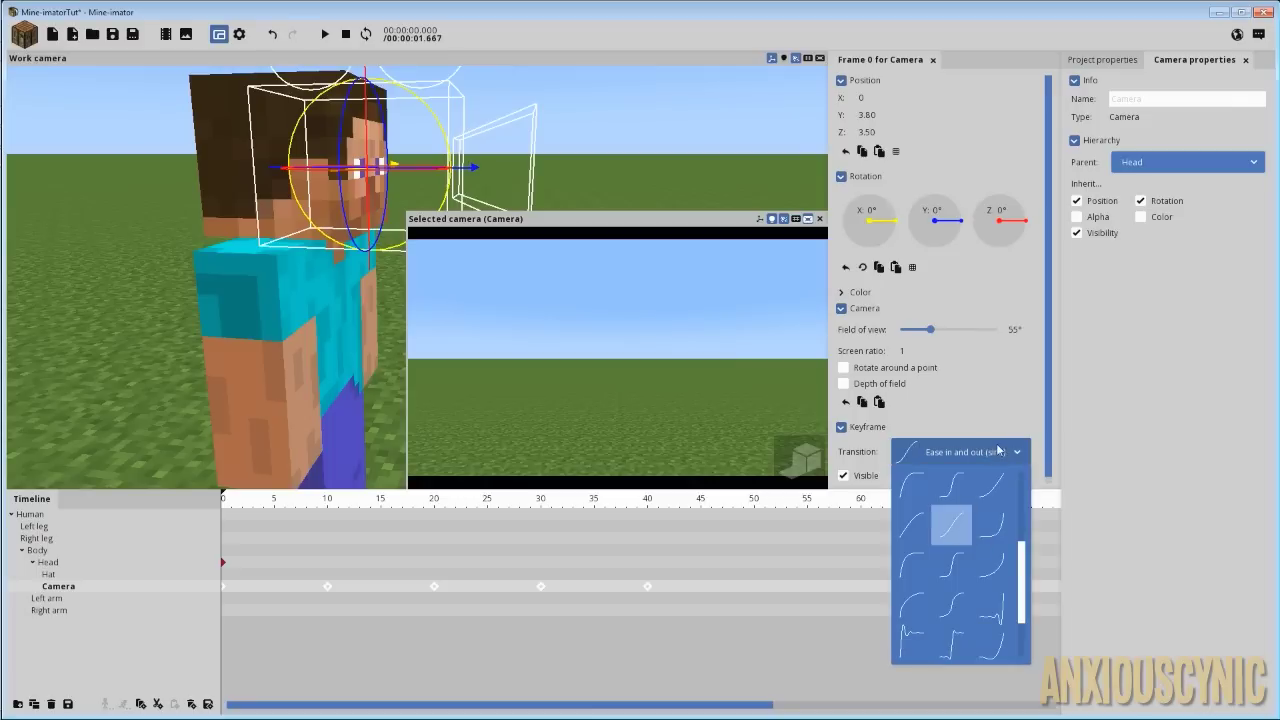
click(998, 452)
click(1012, 452)
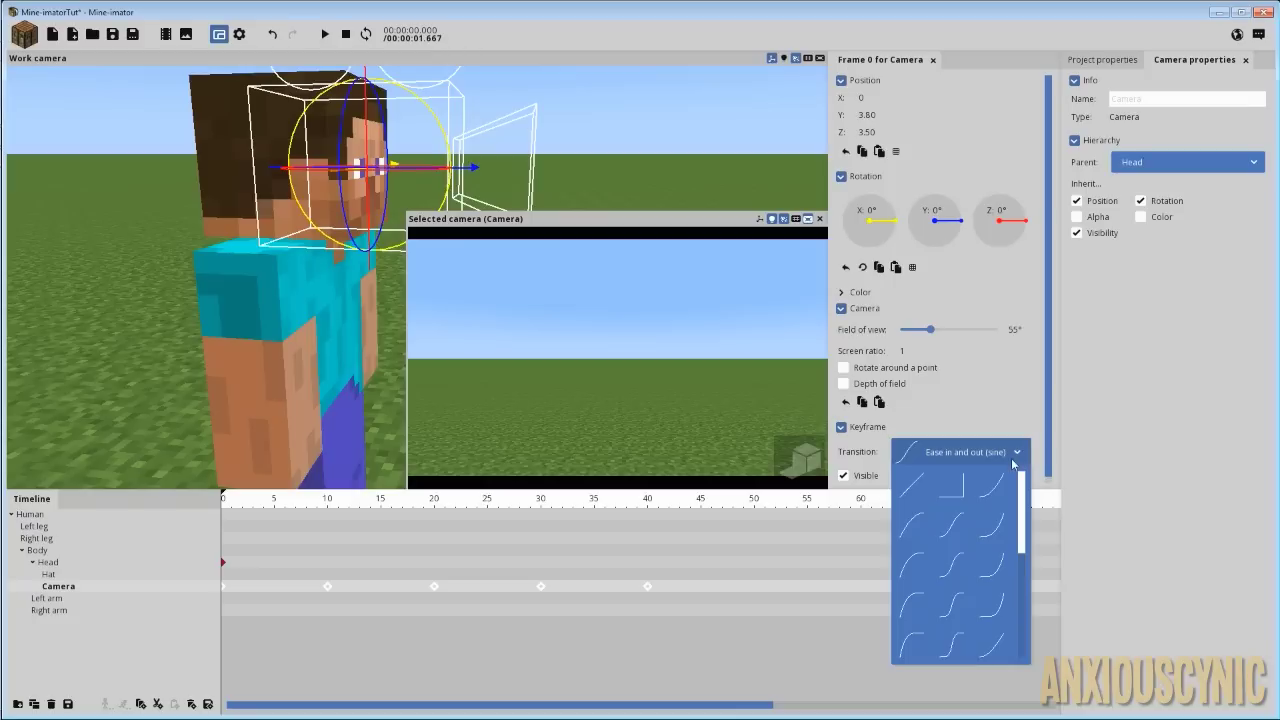
click(1013, 458)
drag(1048, 418, 1048, 462)
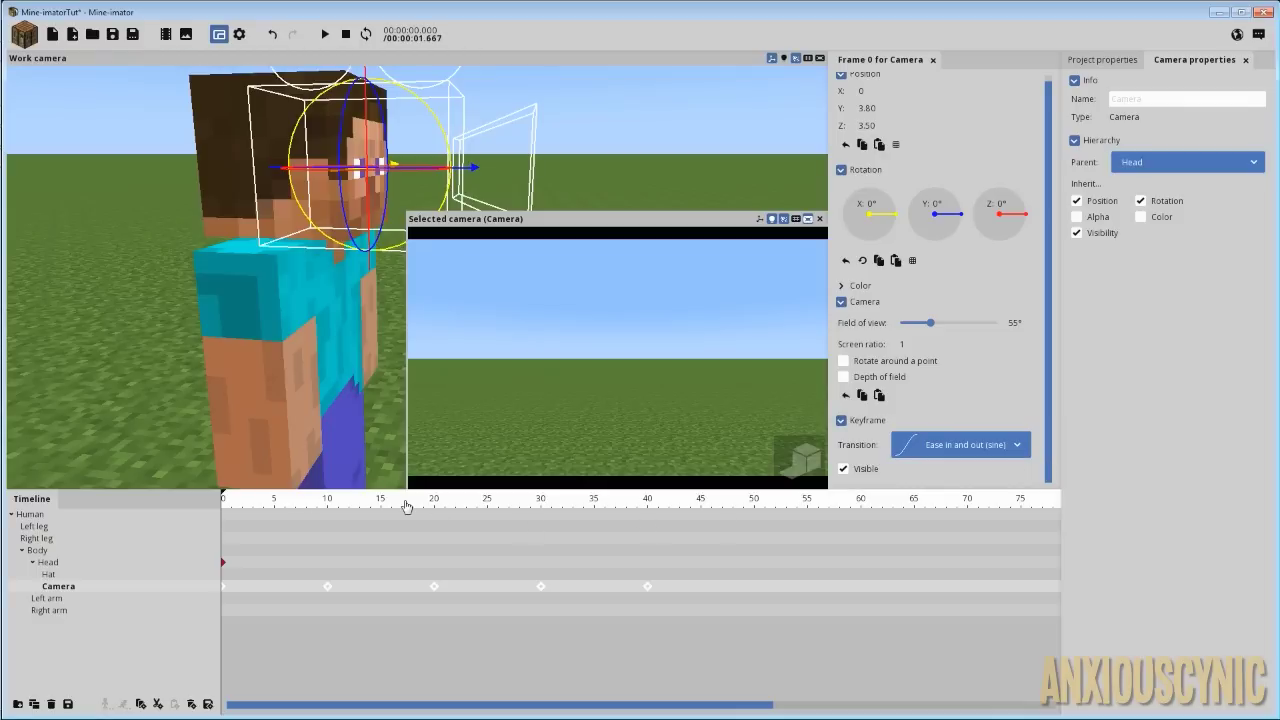
Step: Play back the sine-eased shake and scrub through the camera keyframes from frame 10 to frame 40
key(space)
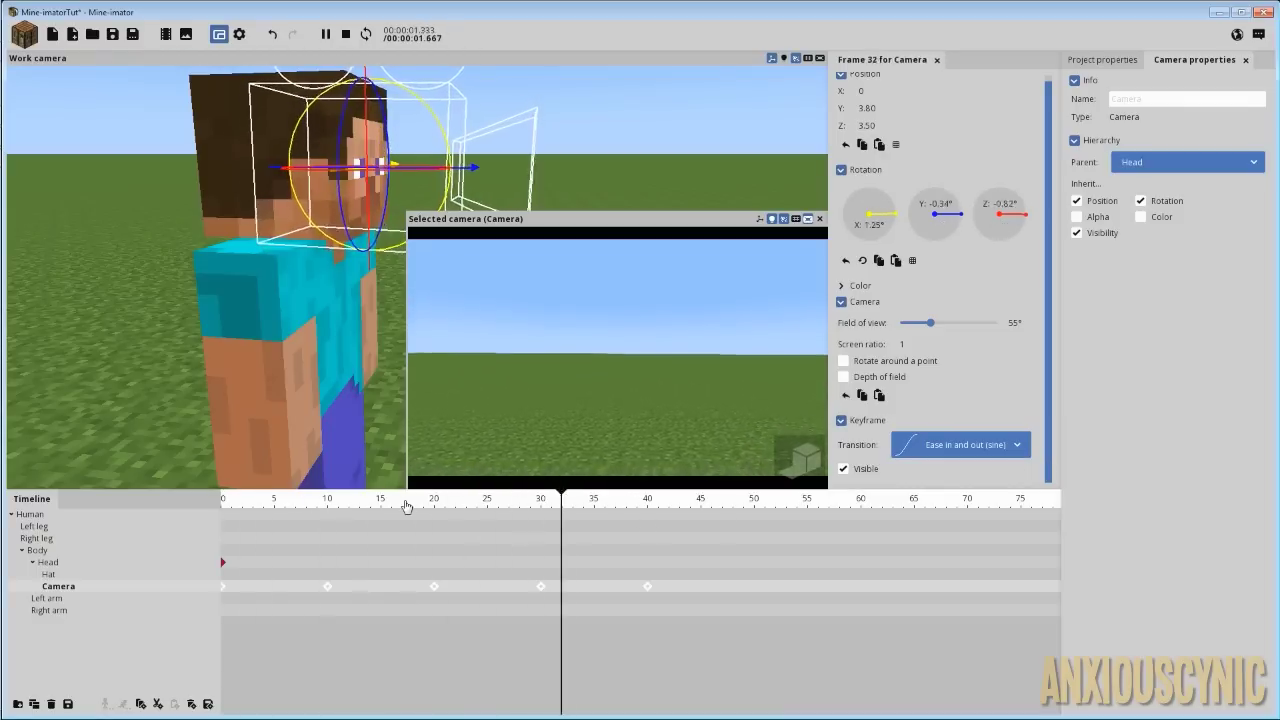
key(space)
drag(330, 504, 316, 507)
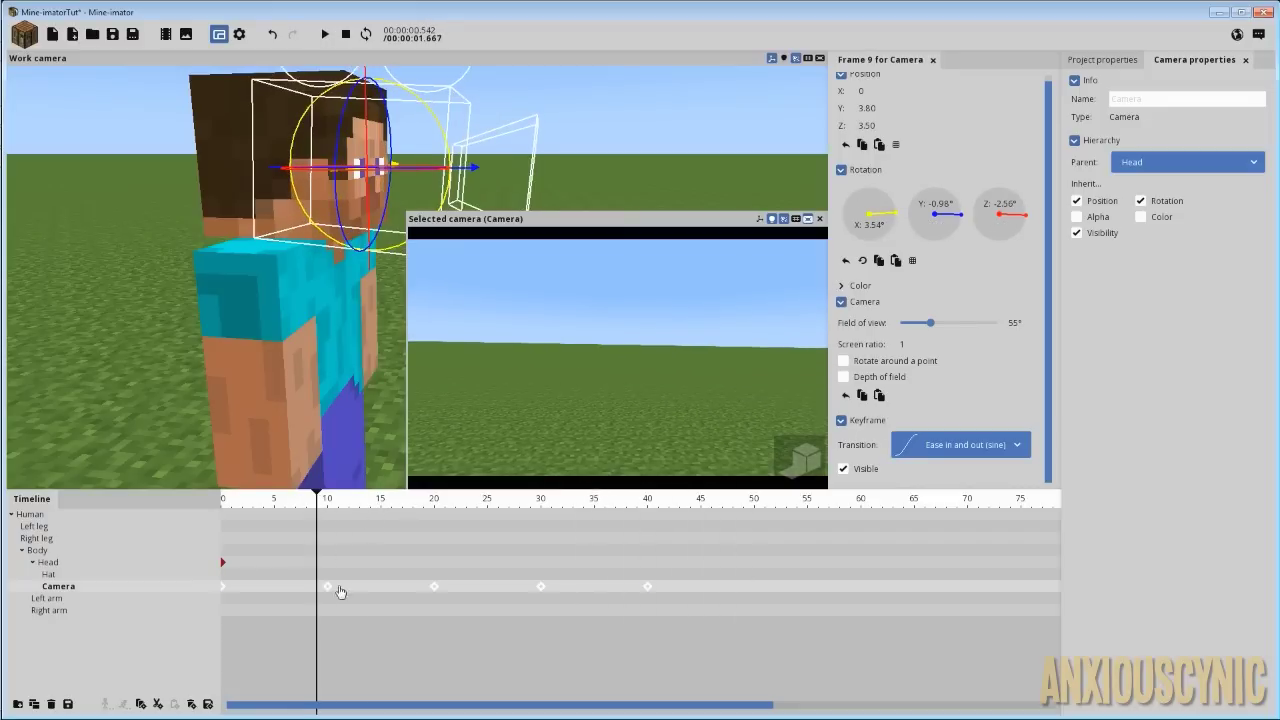
click(327, 589)
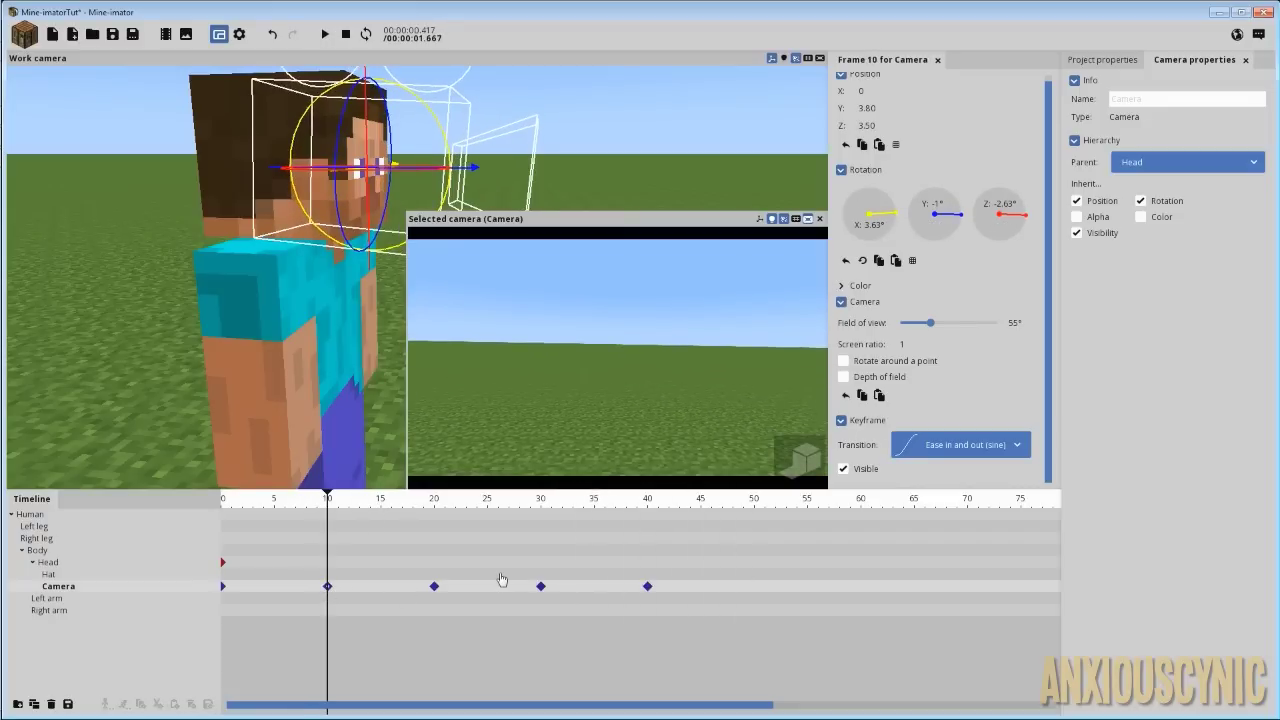
drag(393, 512, 638, 539)
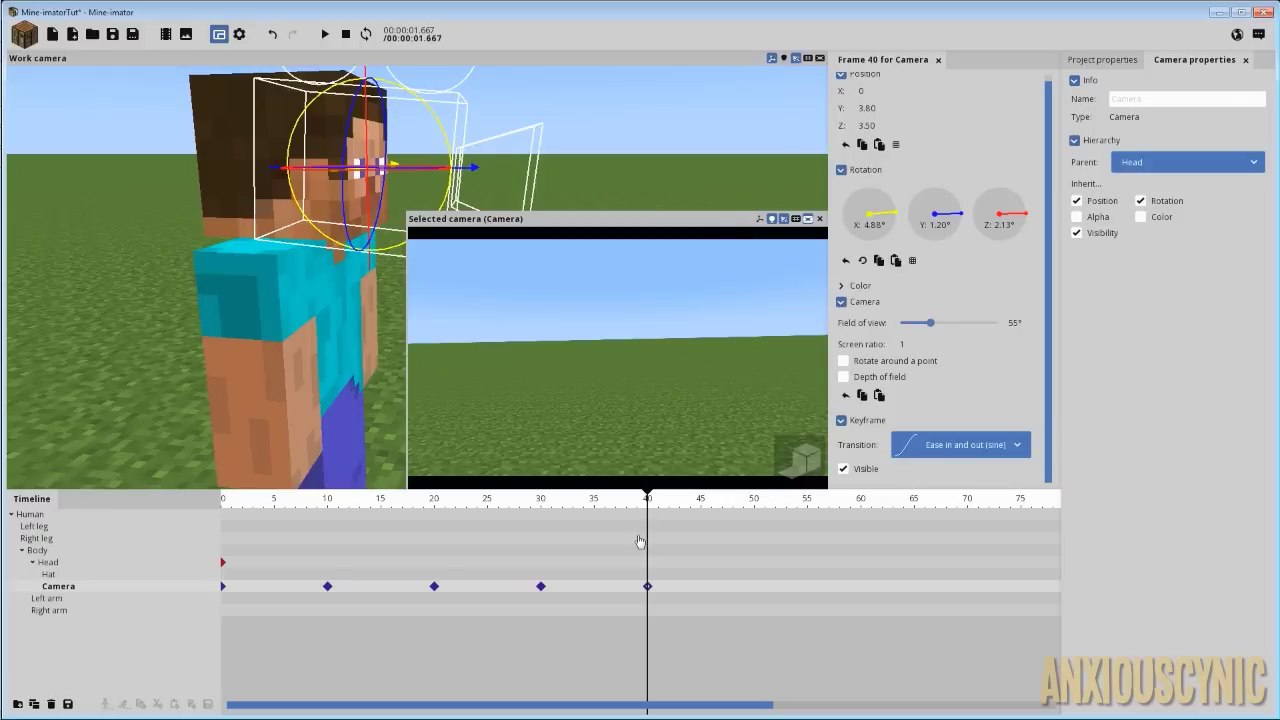
click(647, 587)
drag(612, 514, 237, 516)
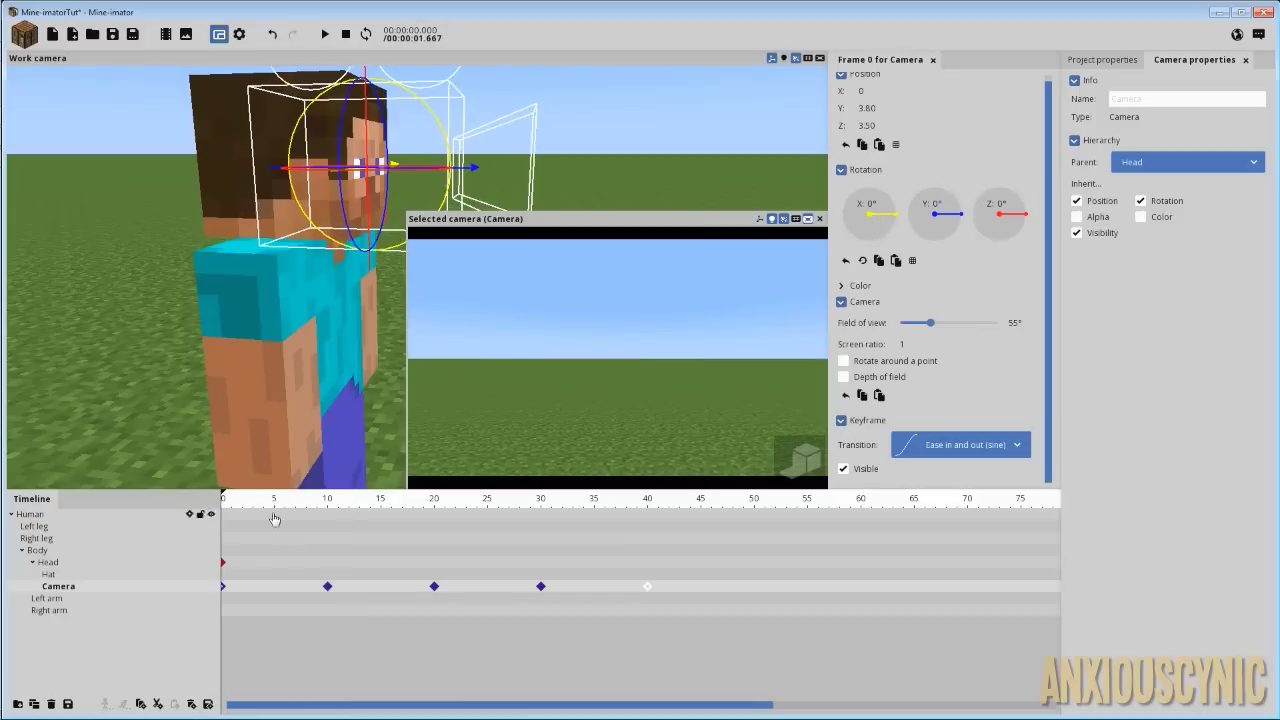
key(space)
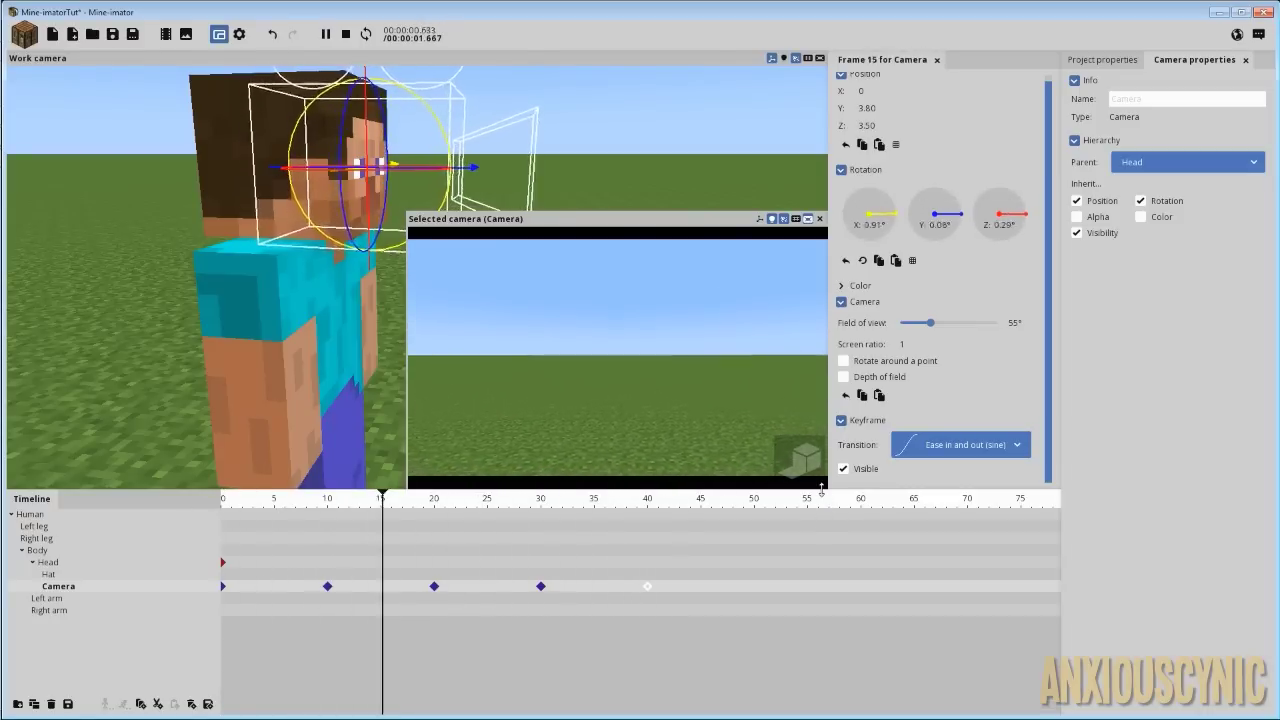
key(space)
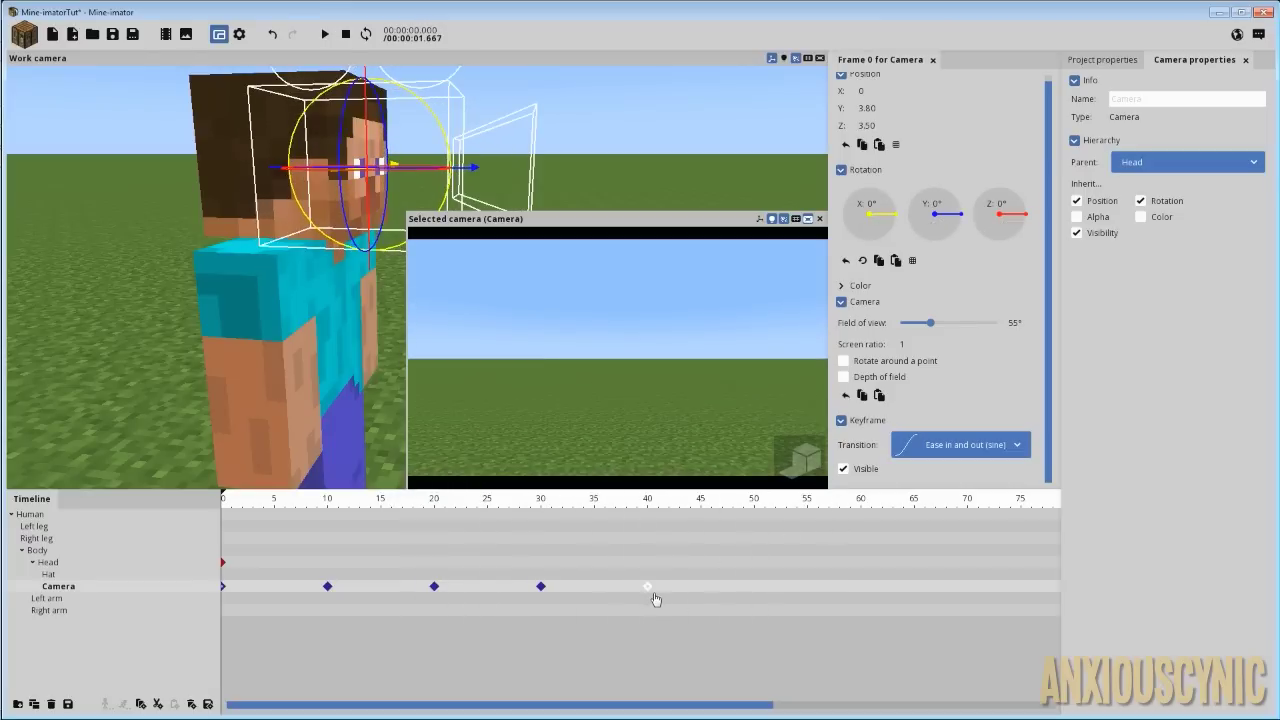
Step: Return to frame 0 and play back the sine-eased camera shake
drag(648, 504, 200, 498)
key(space)
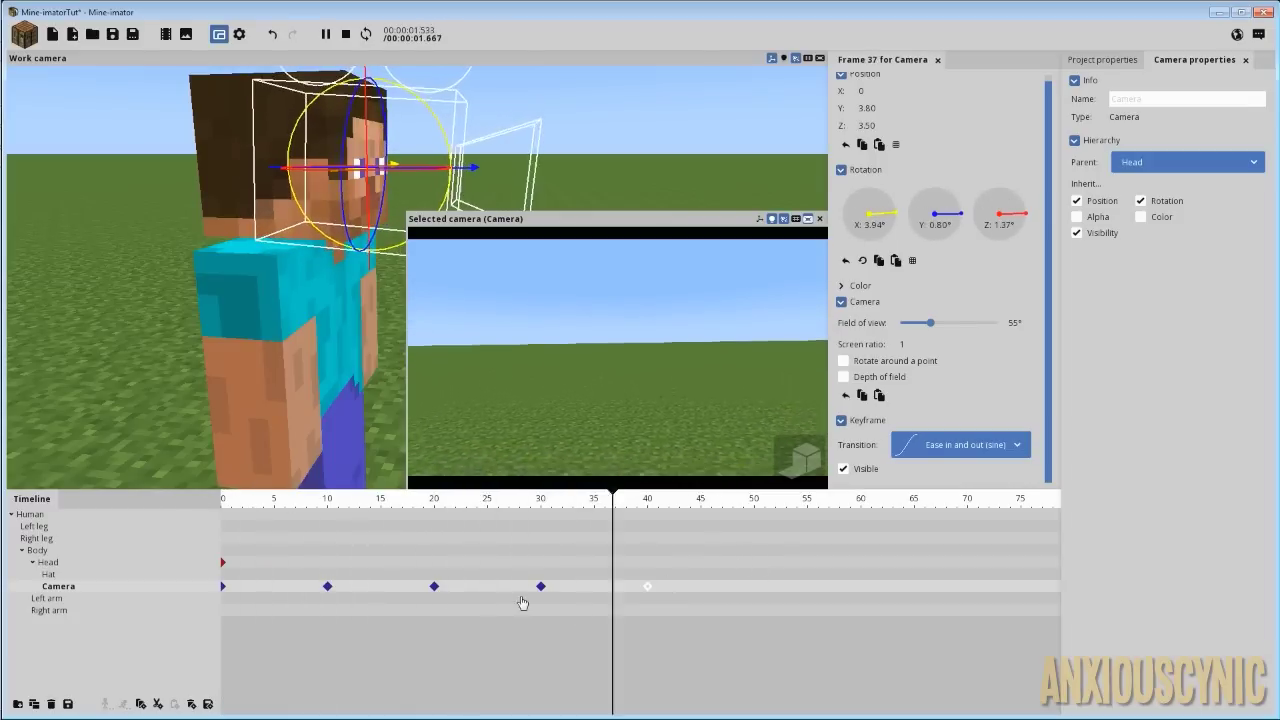
key(space)
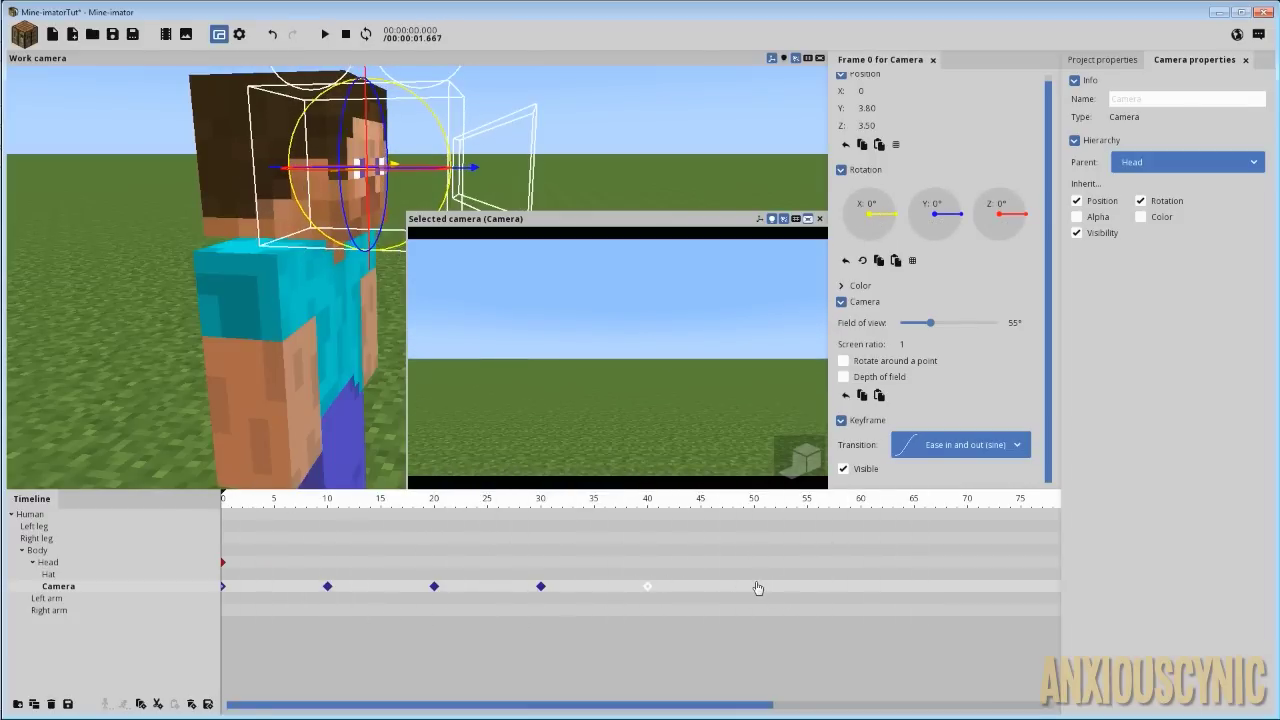
Step: Add a Camera keyframe at frame 50 with Y rotation -1° and the view turned to about X 2.63° and Z 4.13°
click(757, 588)
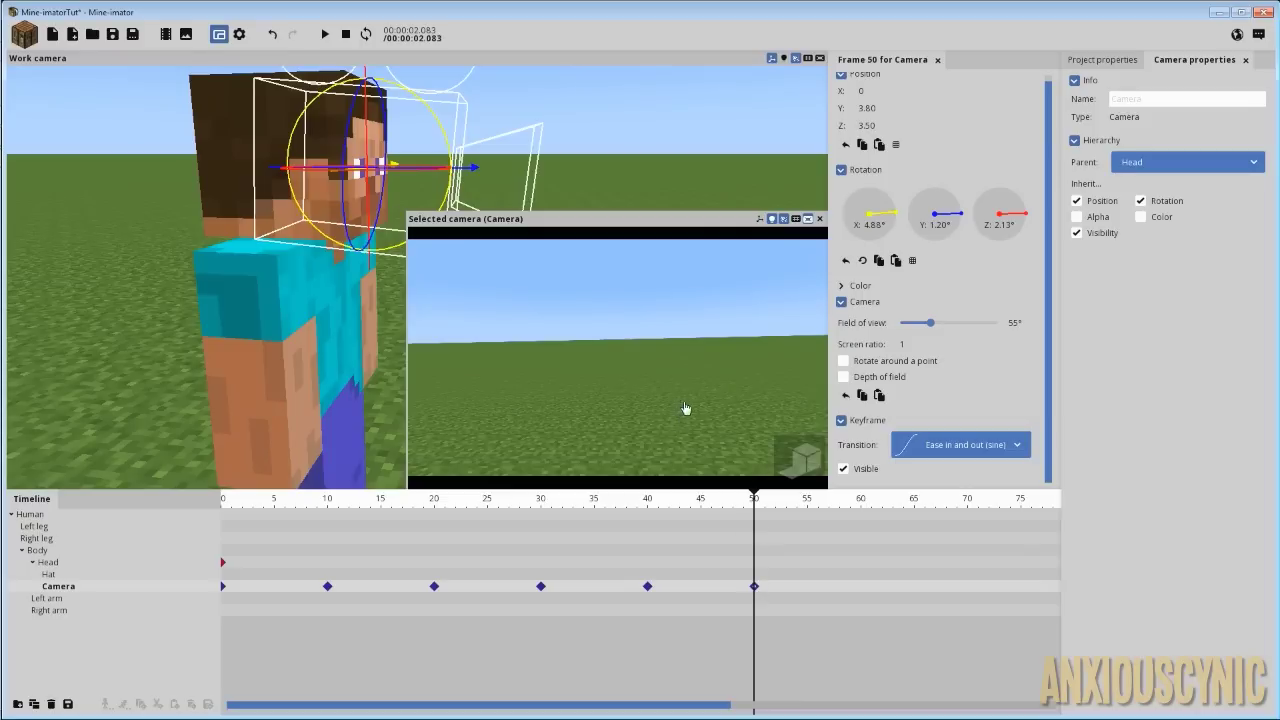
click(941, 226)
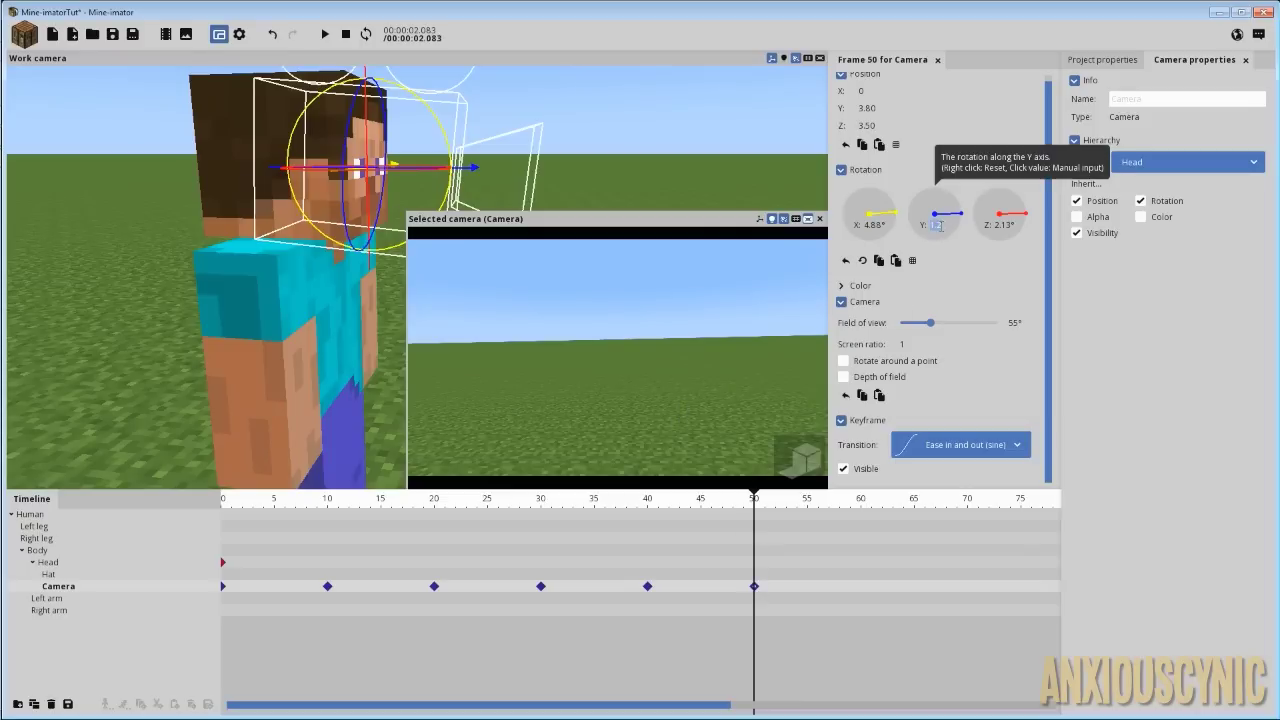
text(-1)
drag(688, 378, 695, 396)
Step: Play back the shake extended to frame 50 and scrub through its early frames
key(space)
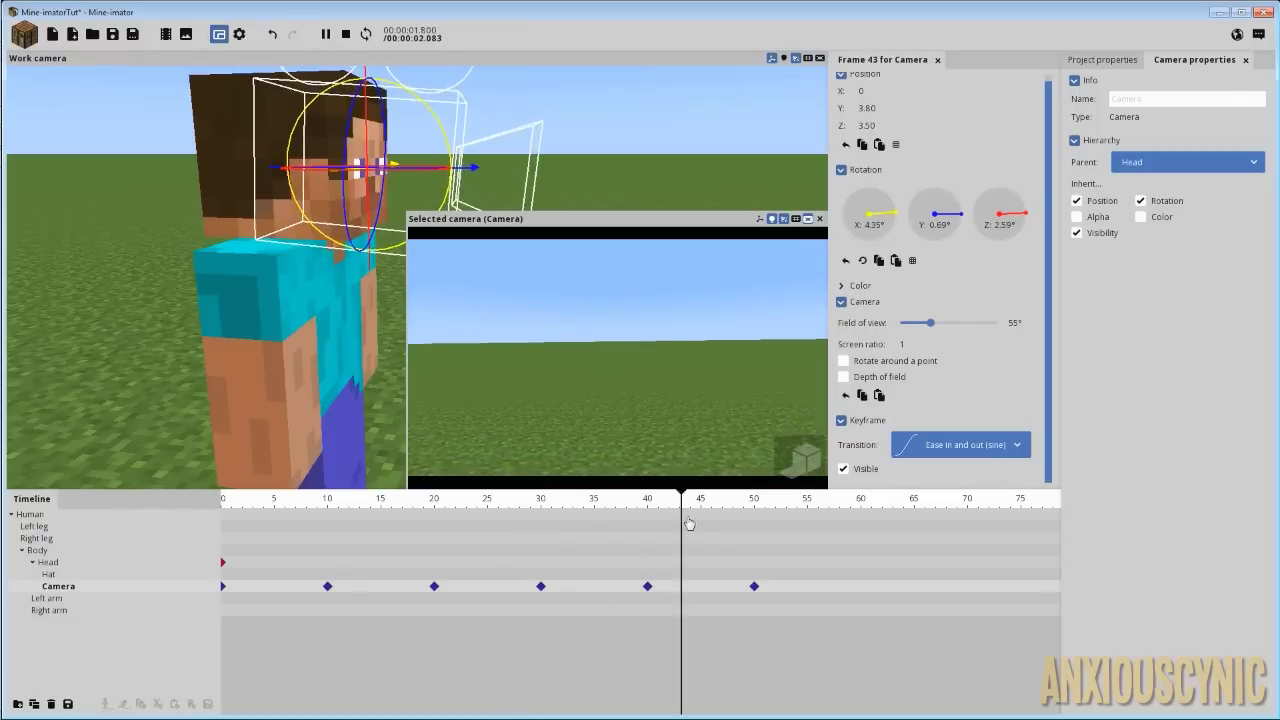
click(542, 589)
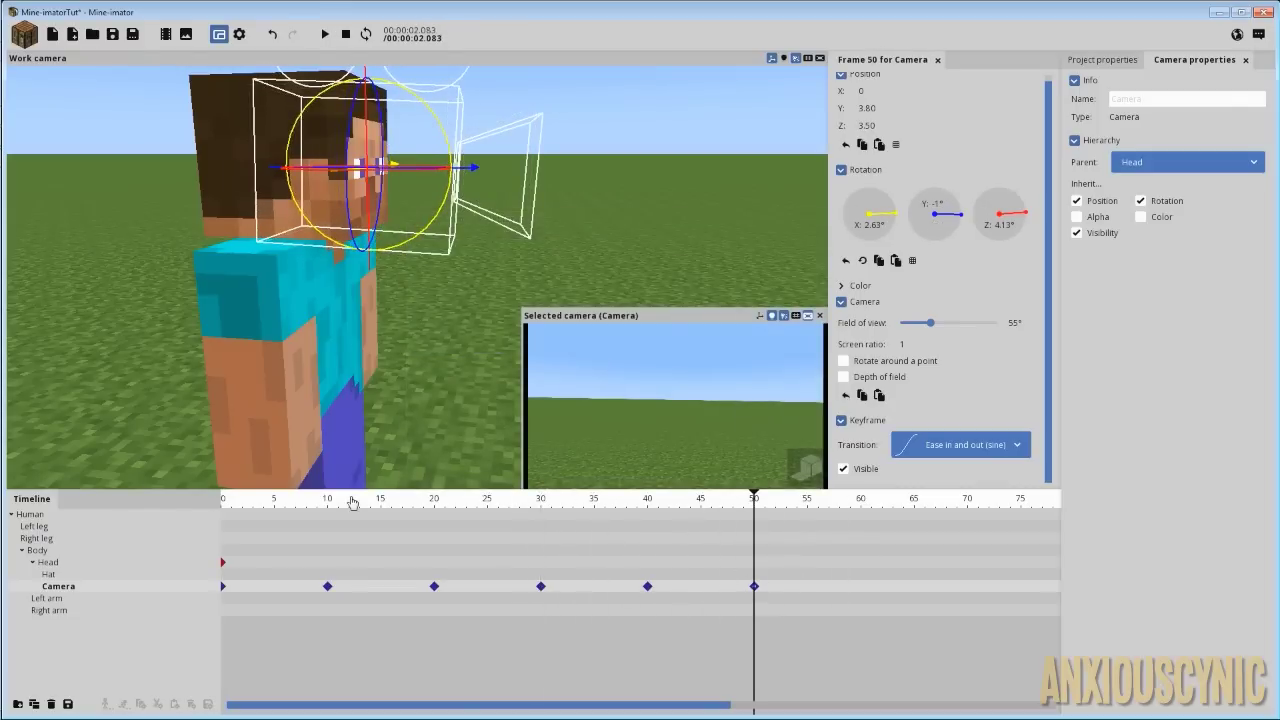
drag(352, 502, 380, 503)
Step: Add Human keyframes at frames 0 and 50, moving the Human forward to about Y 62.05 at frame 50
click(225, 515)
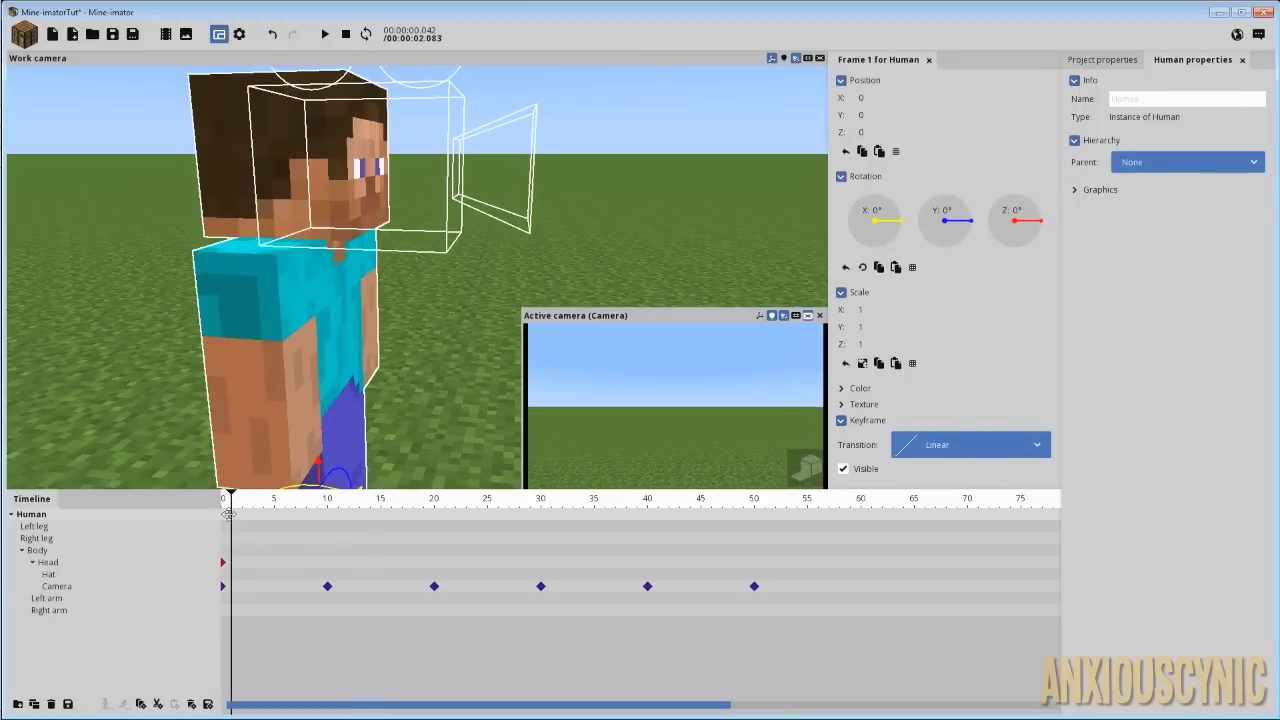
click(754, 515)
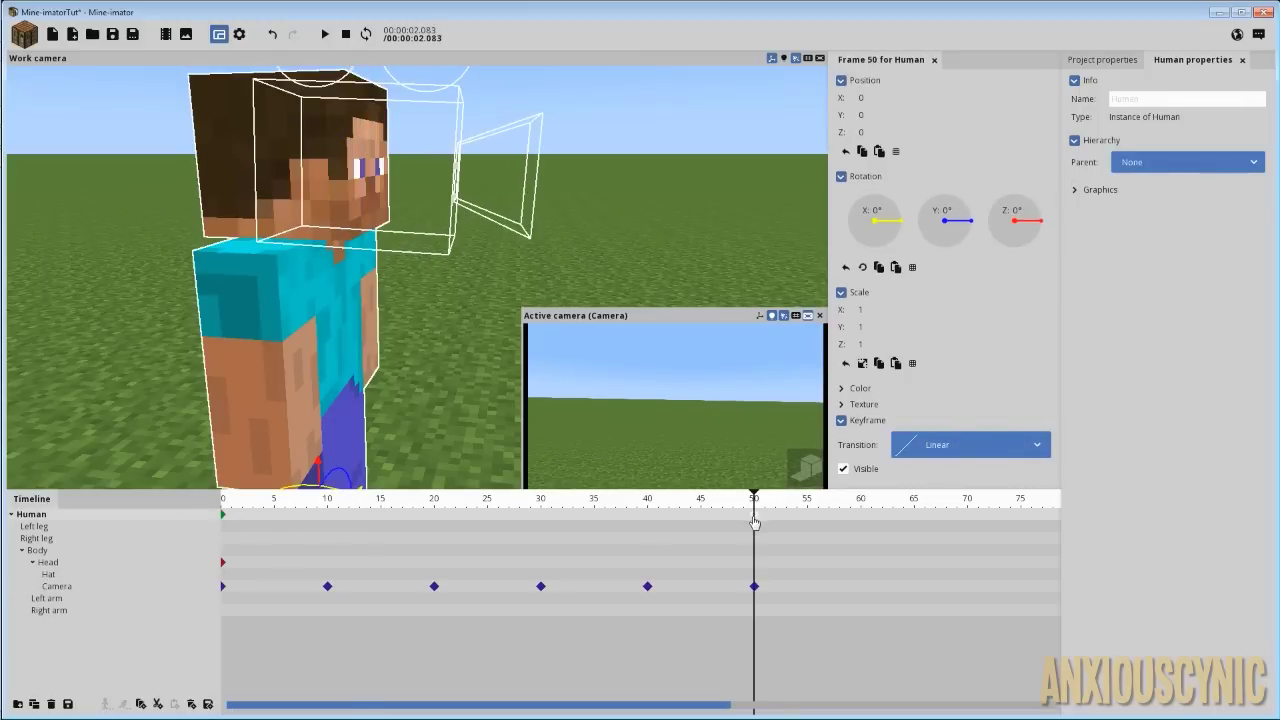
scroll(397, 365, down, 4)
scroll(412, 310, down, 3)
drag(414, 303, 634, 317)
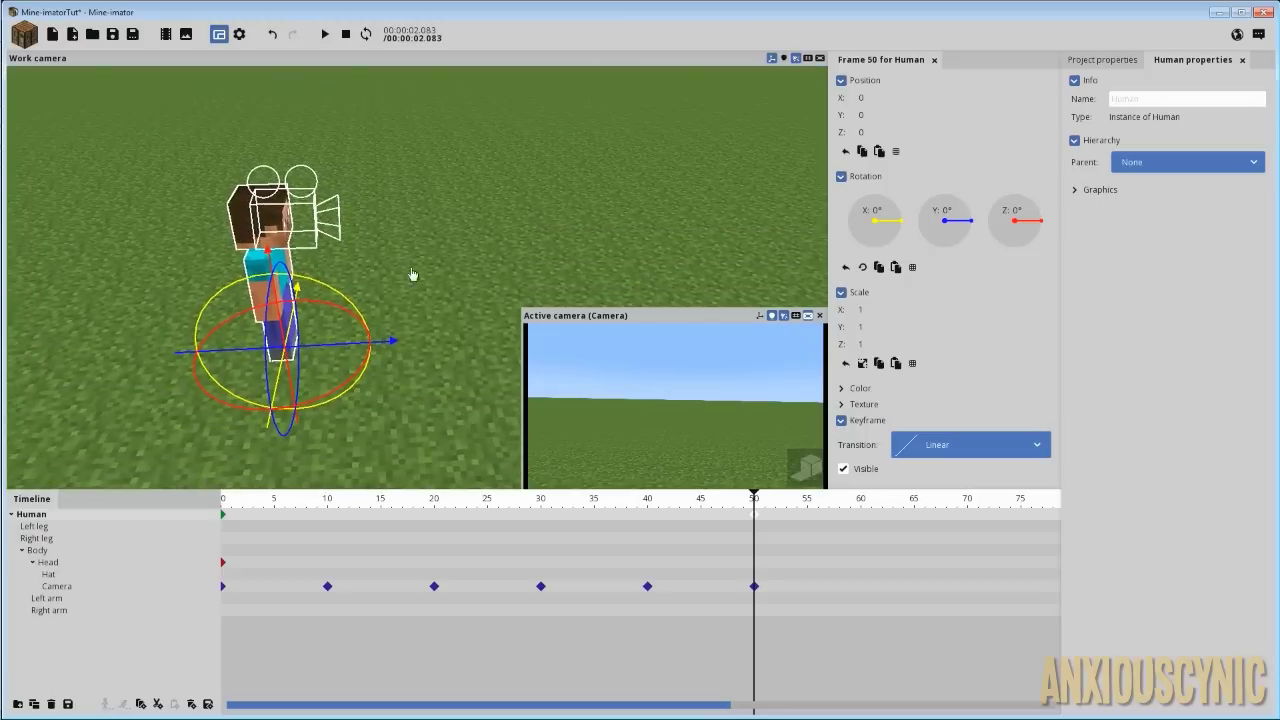
Step: Play back the Human's forward movement from frame 0 and review its keyframes at frames 0 and 50
drag(399, 506, 168, 503)
key(space)
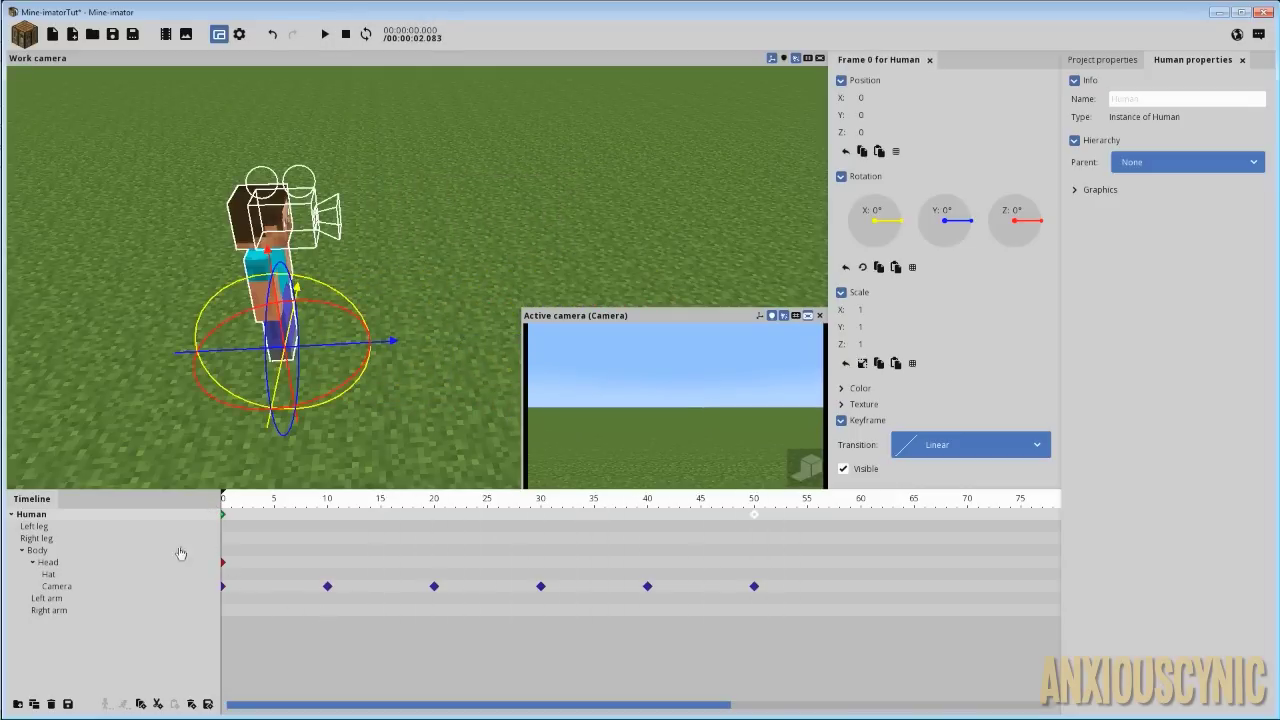
click(231, 518)
click(226, 519)
click(754, 516)
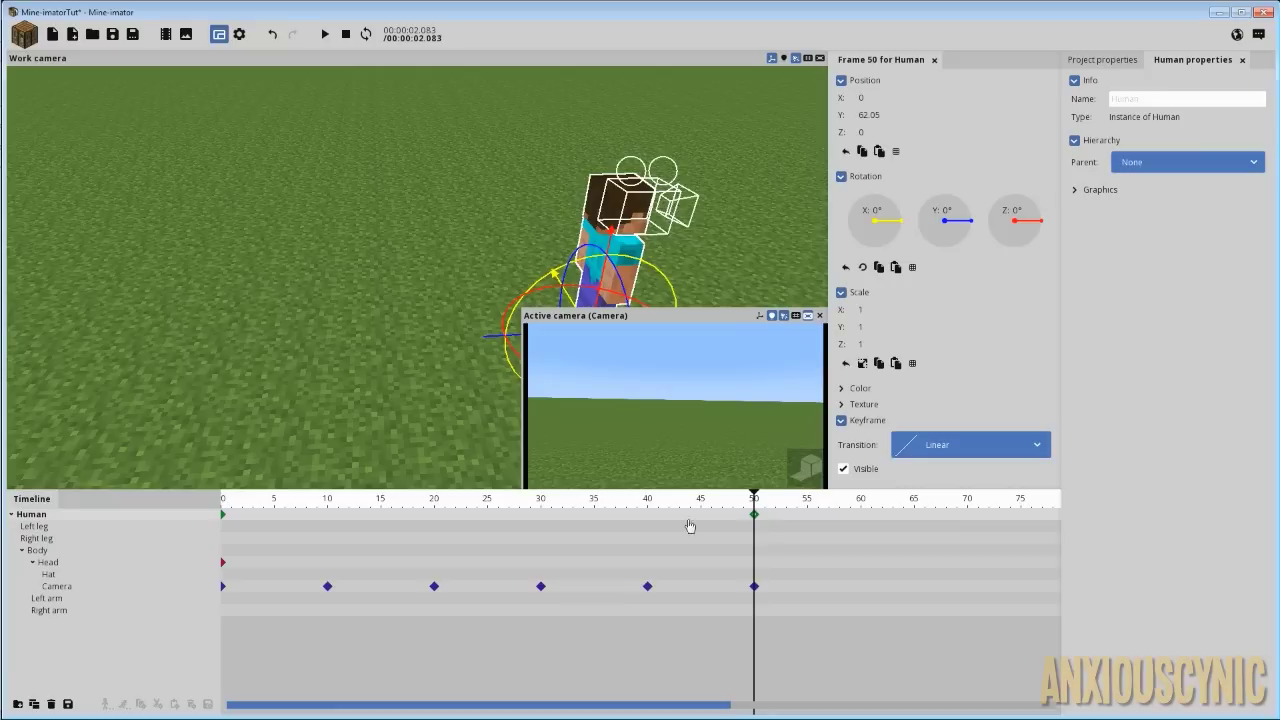
click(229, 521)
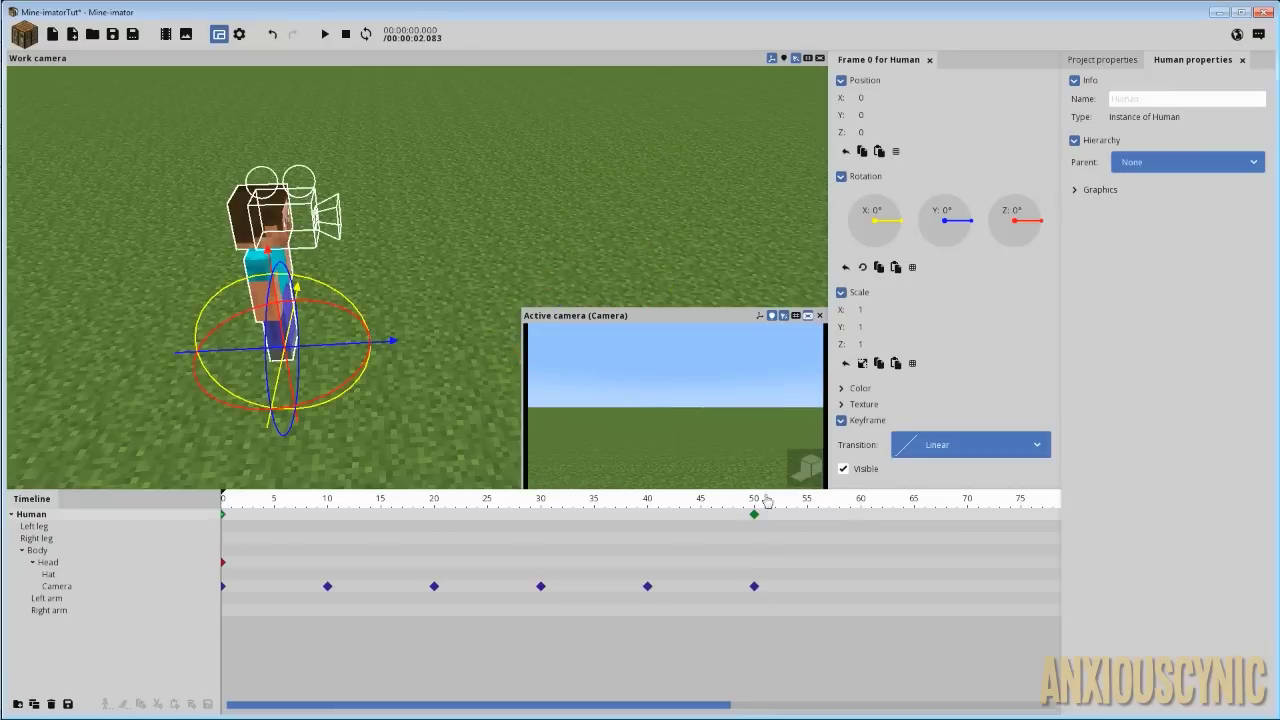
Step: Set the transition of the Human's frame 0 keyframe to Instant and play back the movement
click(917, 455)
click(935, 480)
key(space)
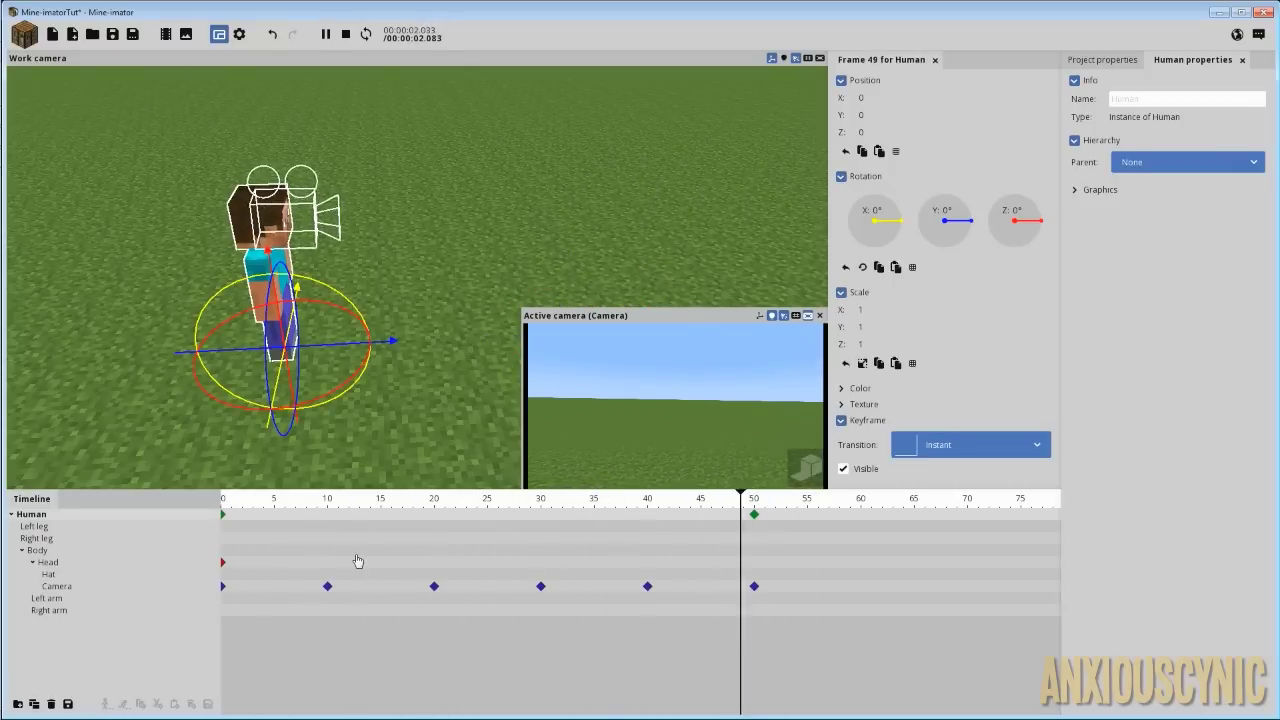
key(space)
Step: Set the transition of the Human's frame 0 keyframe back to Linear and play back the movement
click(926, 455)
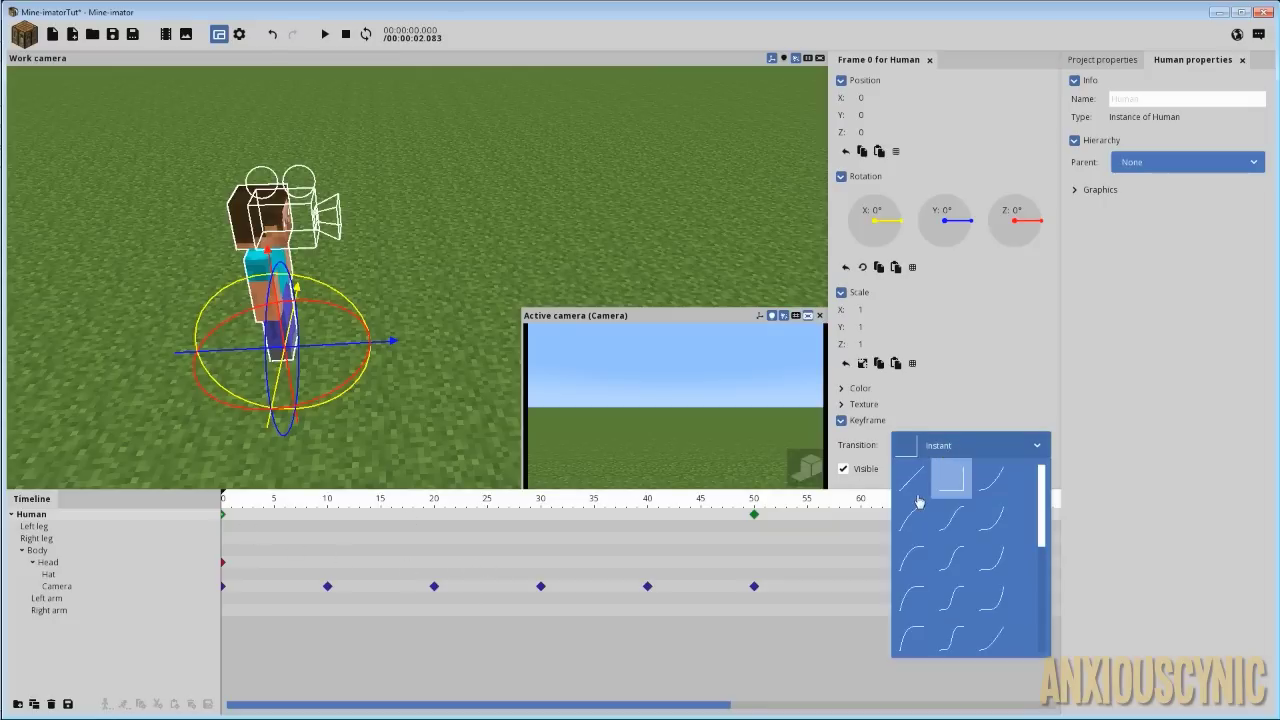
click(918, 485)
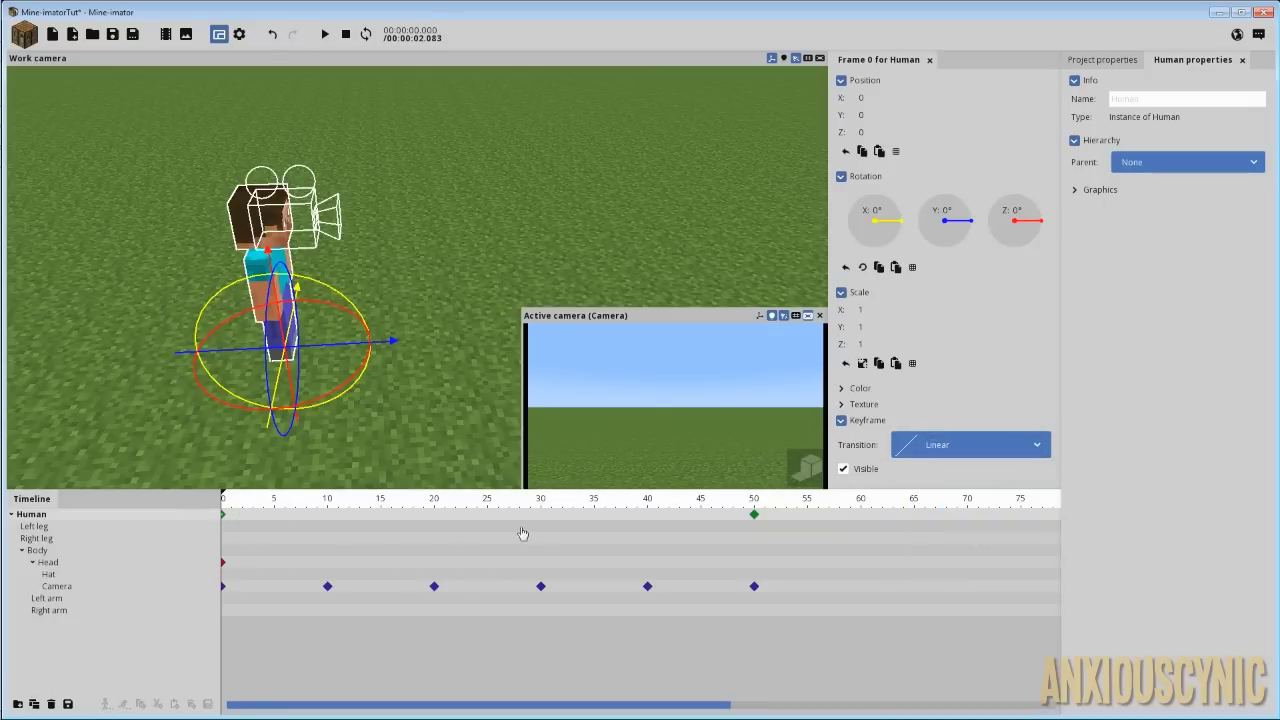
key(space)
Step: Scrub between frames 10 and 0, and play back the linear forward movement combined with the camera shake
drag(372, 506, 330, 513)
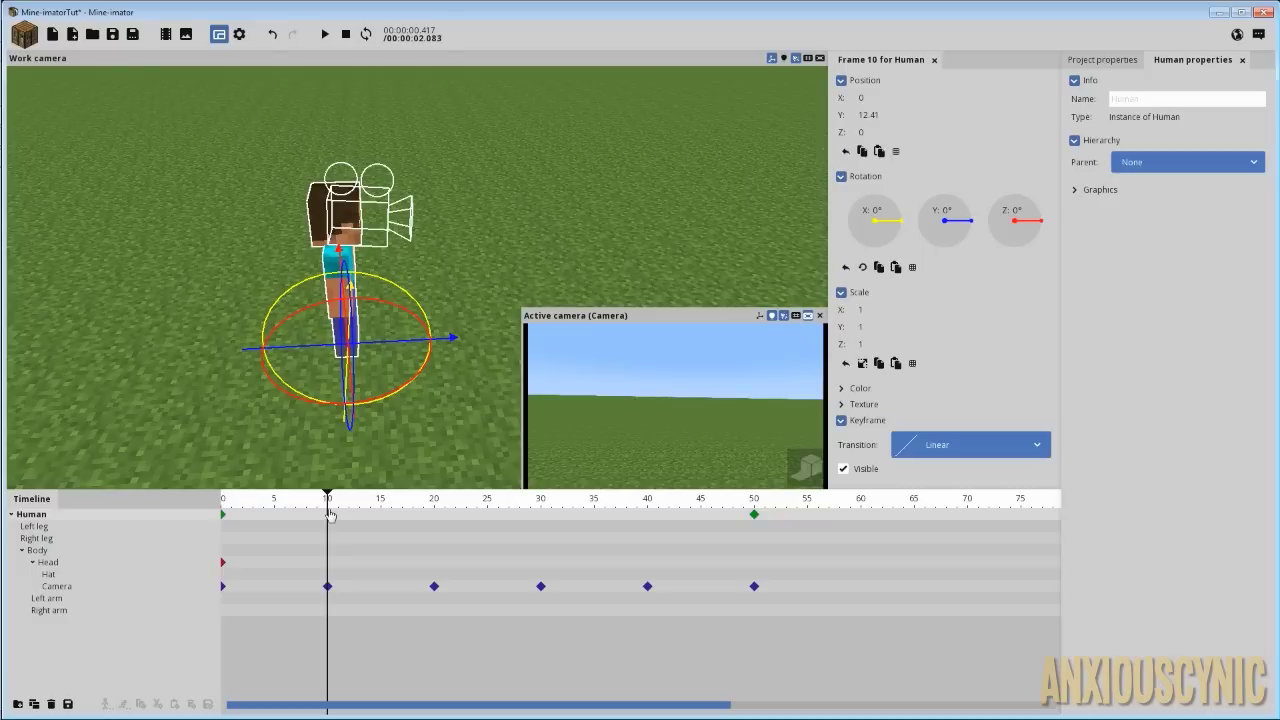
drag(314, 511, 222, 505)
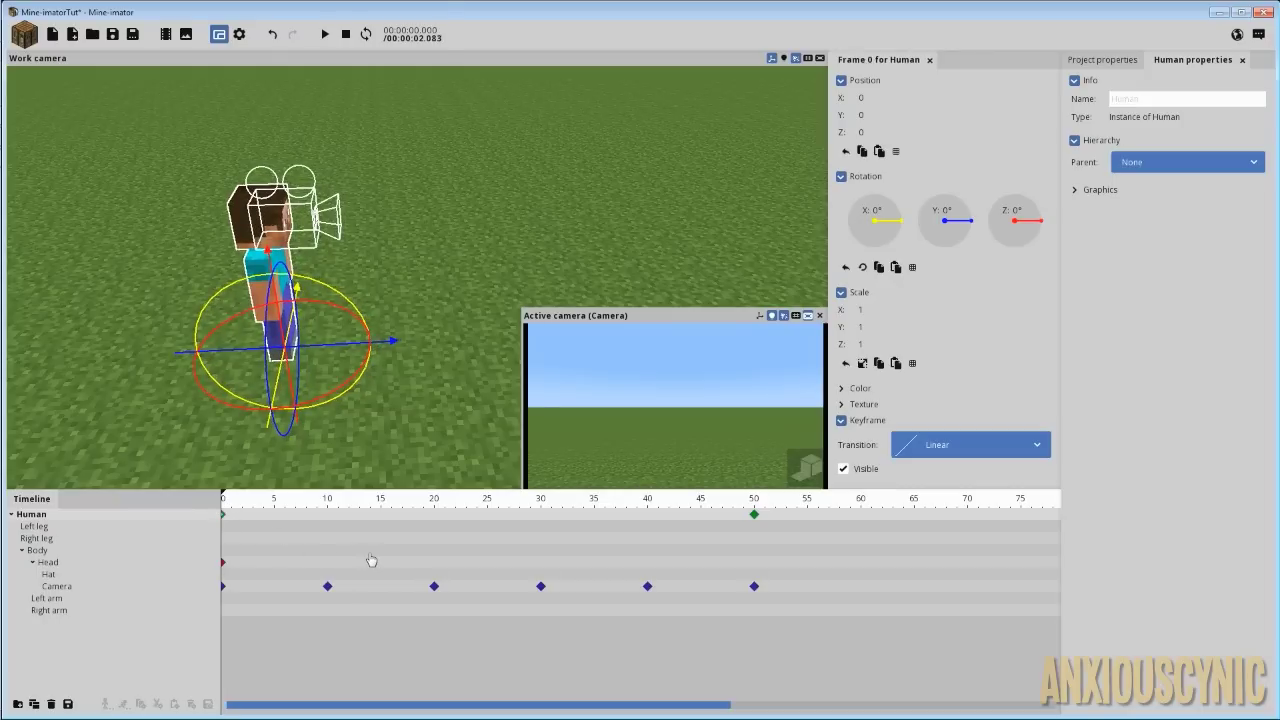
key(space)
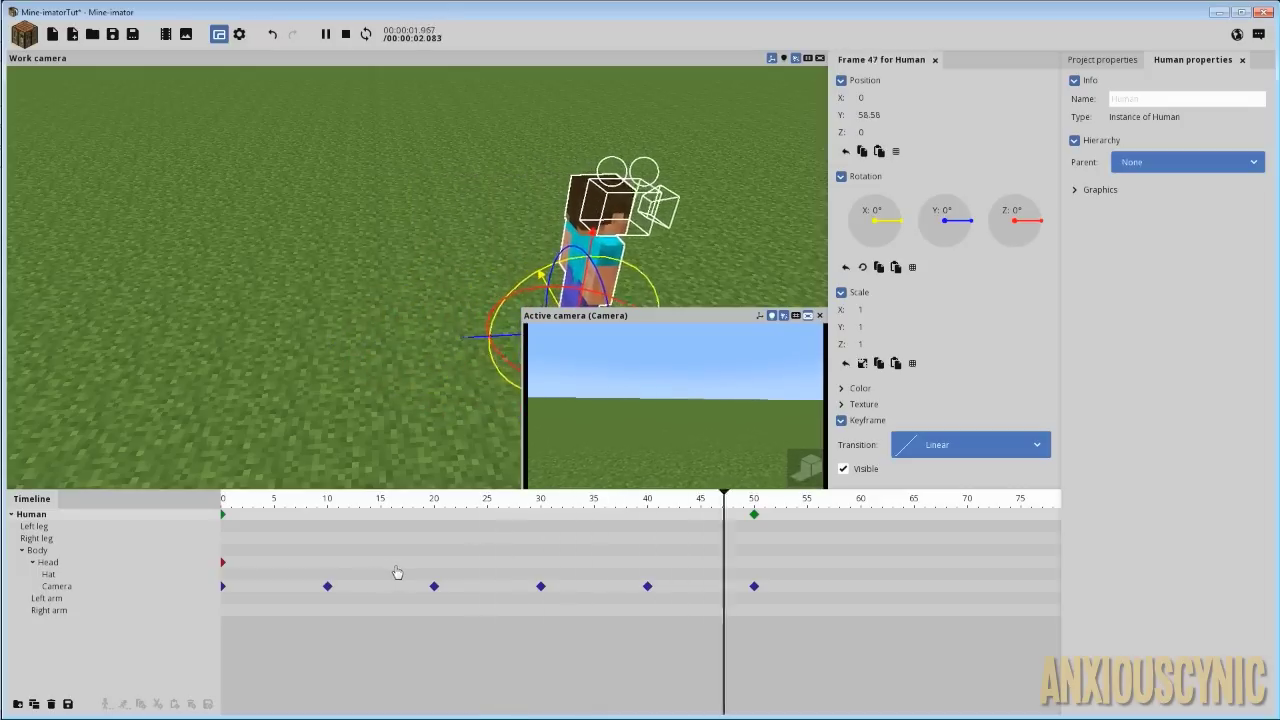
key(space)
key(space)
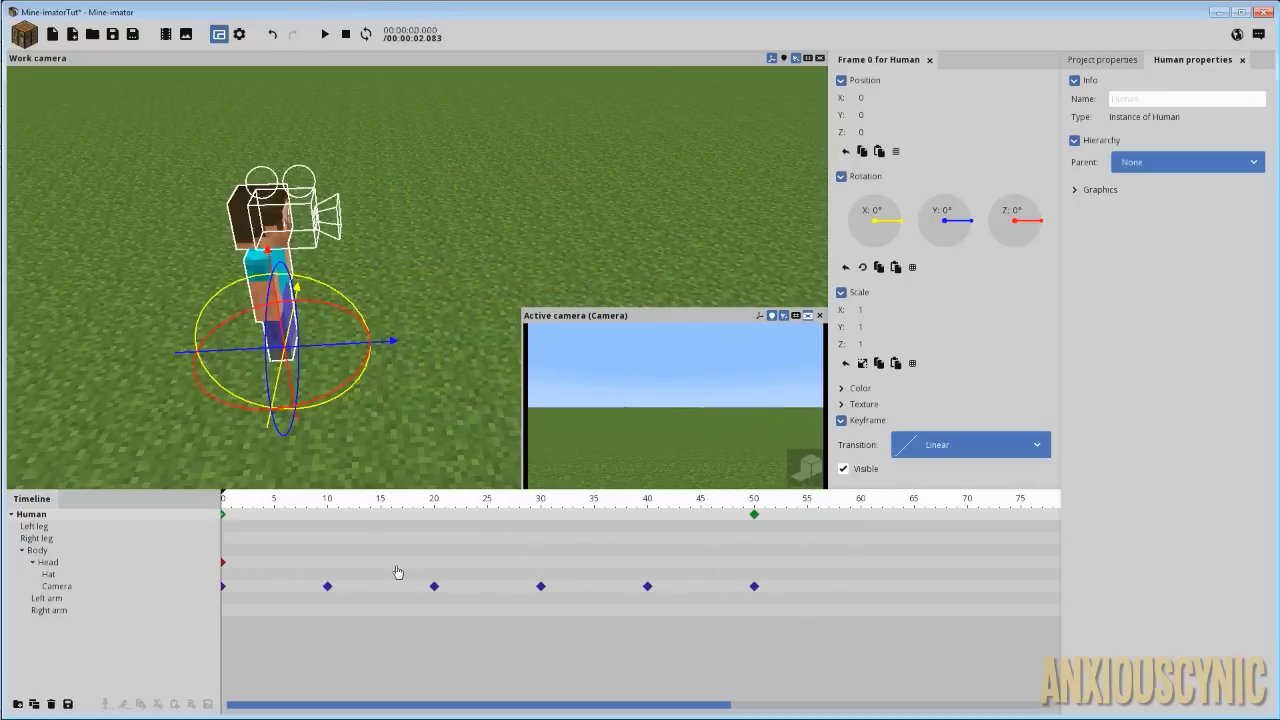
Step: Examine the camera's pose at frames 10, 30 and 40 of the Human's forward movement
click(333, 508)
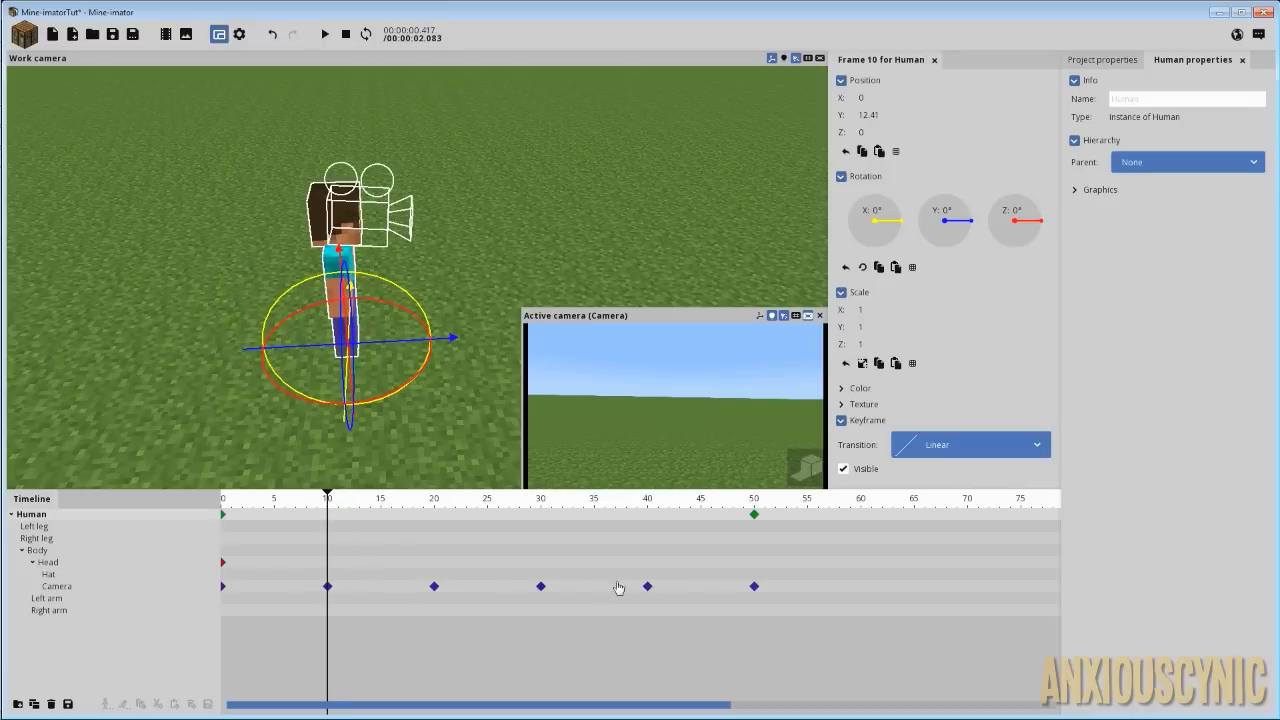
drag(394, 509, 540, 509)
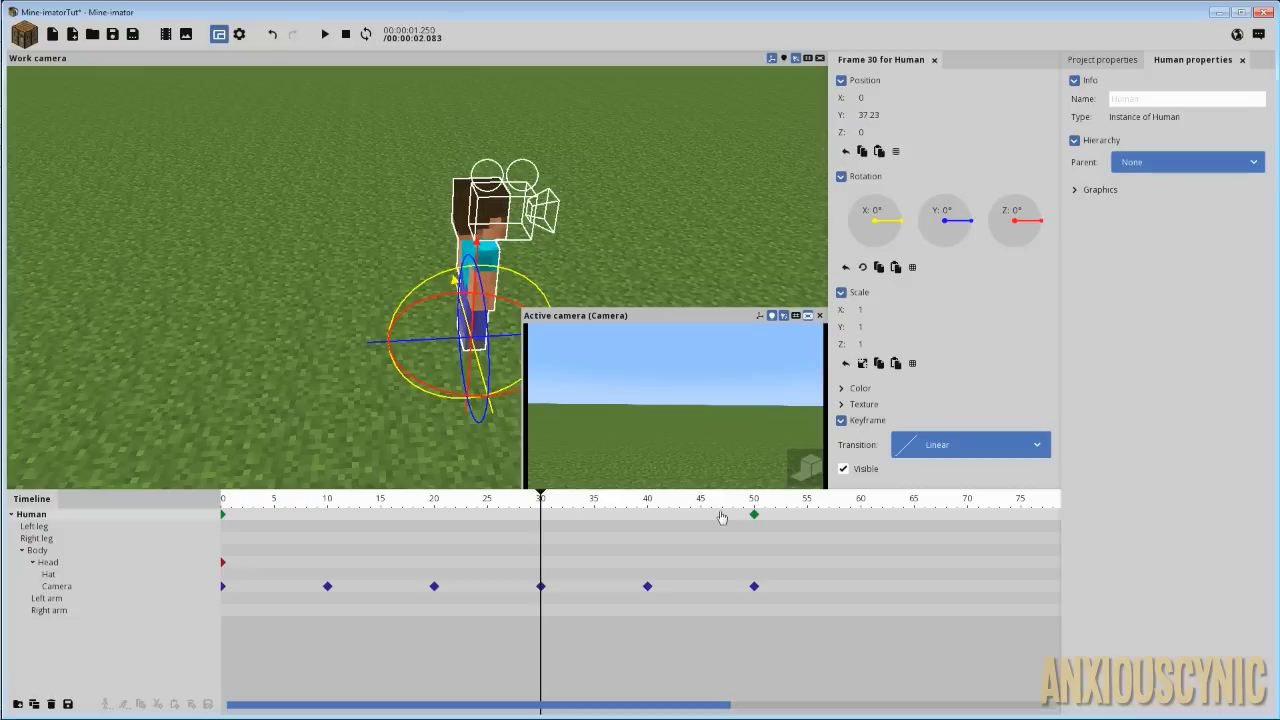
drag(600, 498, 647, 505)
Step: Review the Human's start and end keyframes and play back the combined animation from frame 0
click(224, 519)
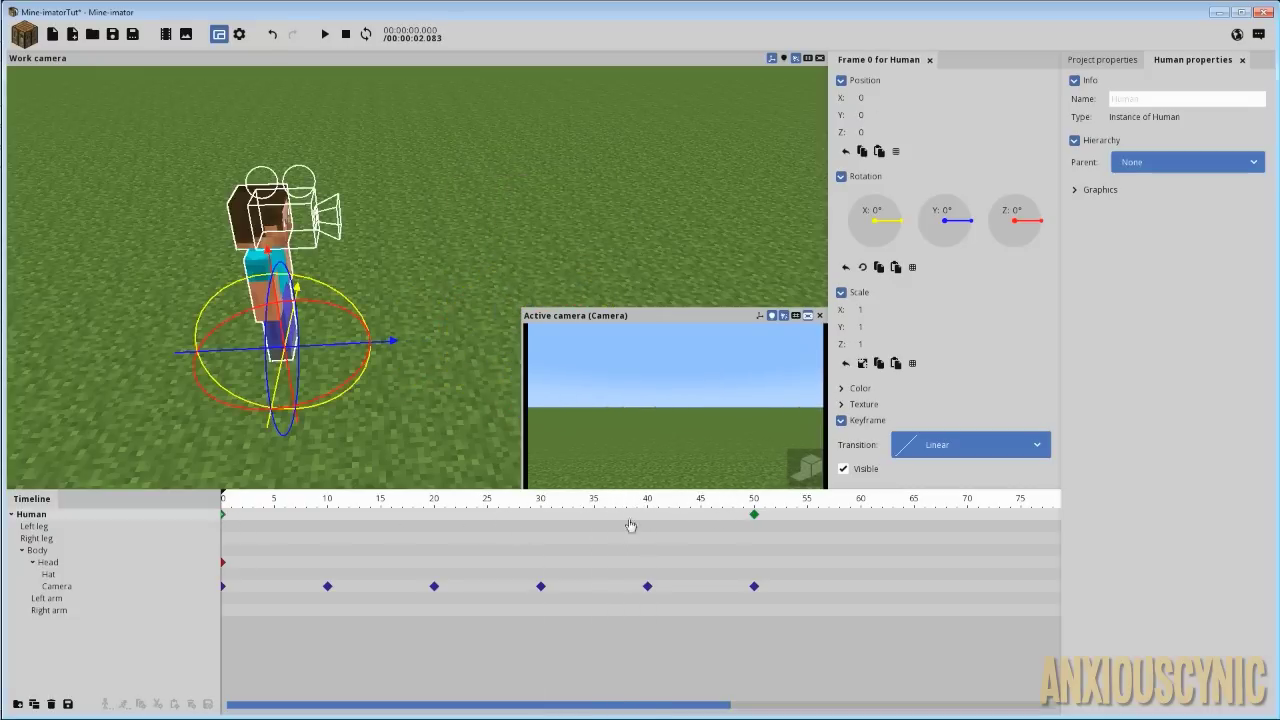
click(753, 519)
drag(277, 503, 219, 503)
key(space)
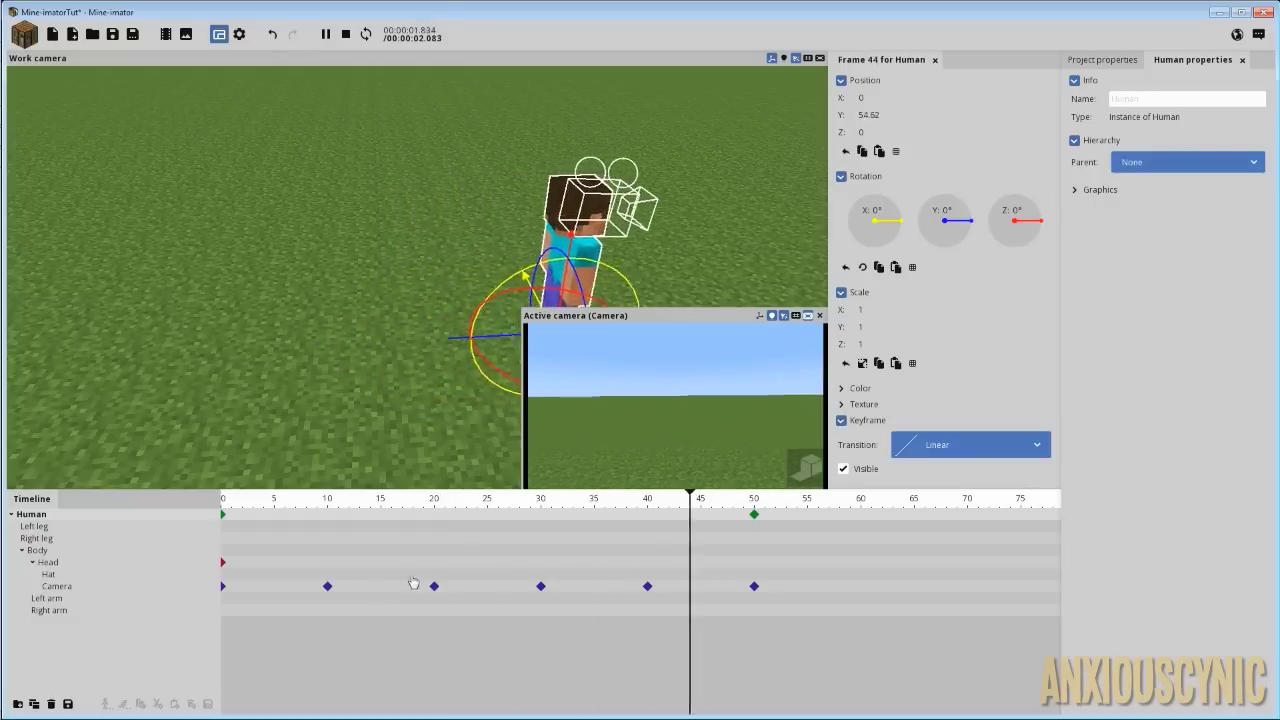